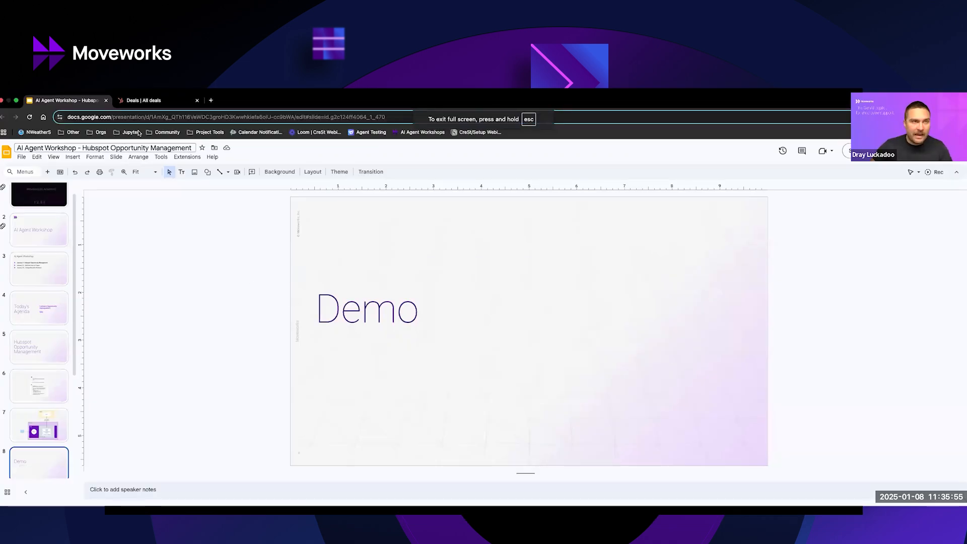
View the HubSpot deals board, and switch to the Slack conversation with the Agentic A Hackathon bot.
left_click(139, 101)
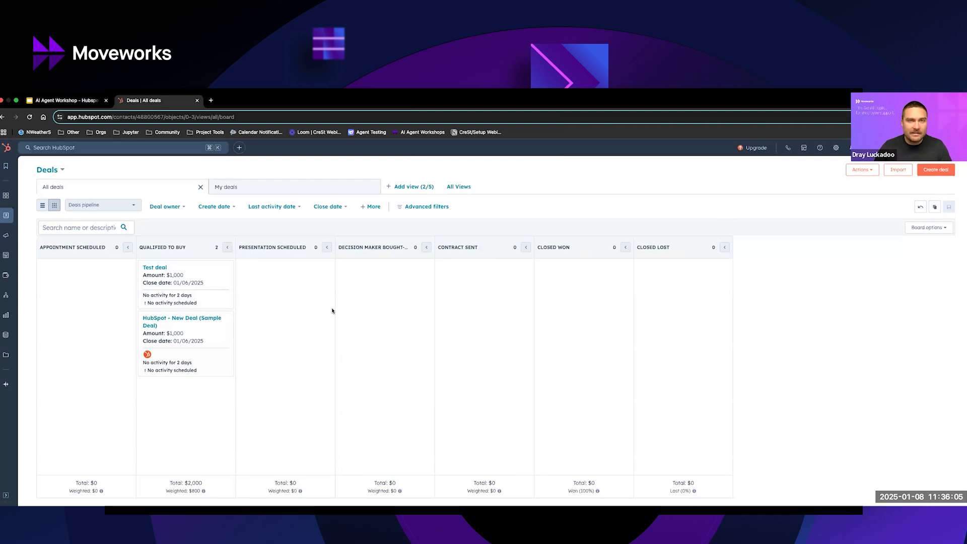
key("ctrl+Up")
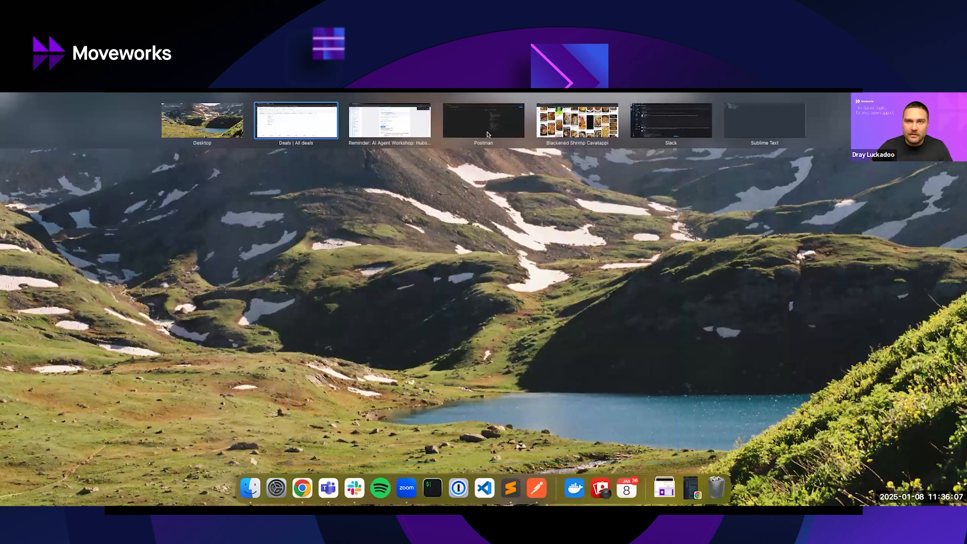
left_click(326, 130)
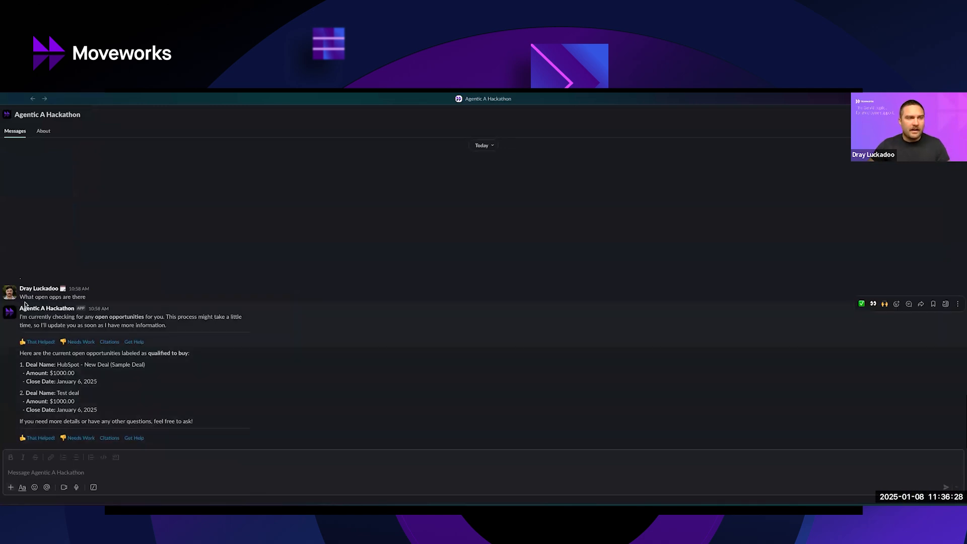
Send the message "b@nner clear" to the Agentic A Hackathon bot.
triple_click(99, 301)
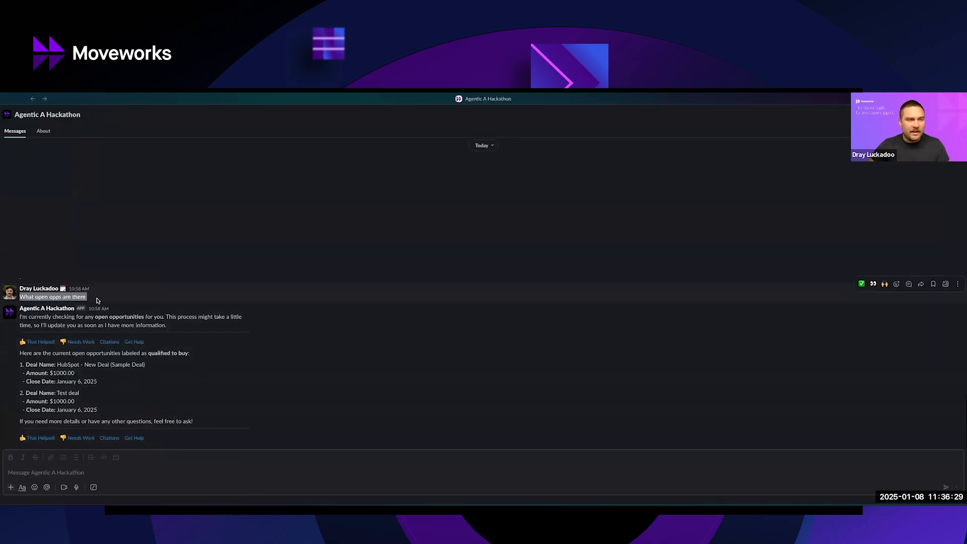
left_click(96, 474)
type("b@nner clear")
key("Return")
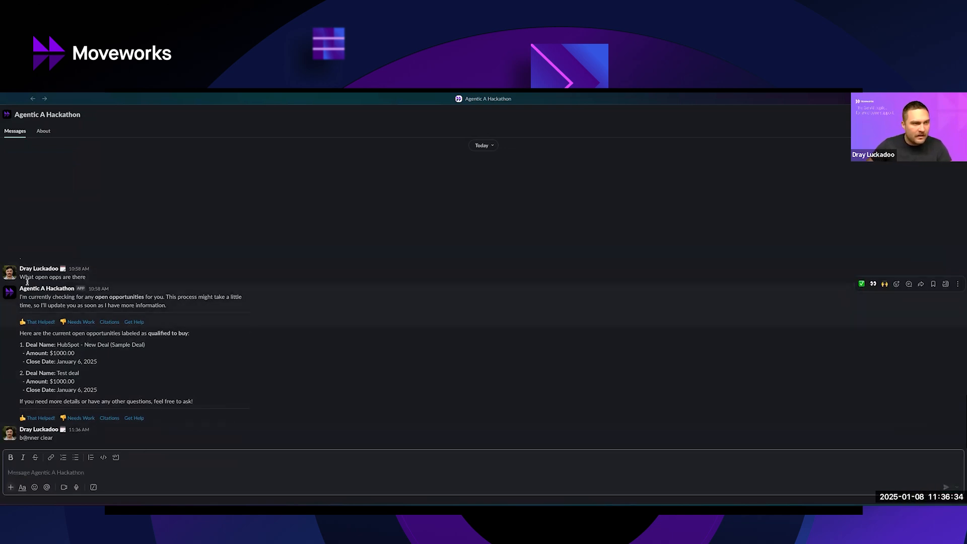
Ask the bot "What are the open opporunities?" in the Slack conversation.
type("What are the o")
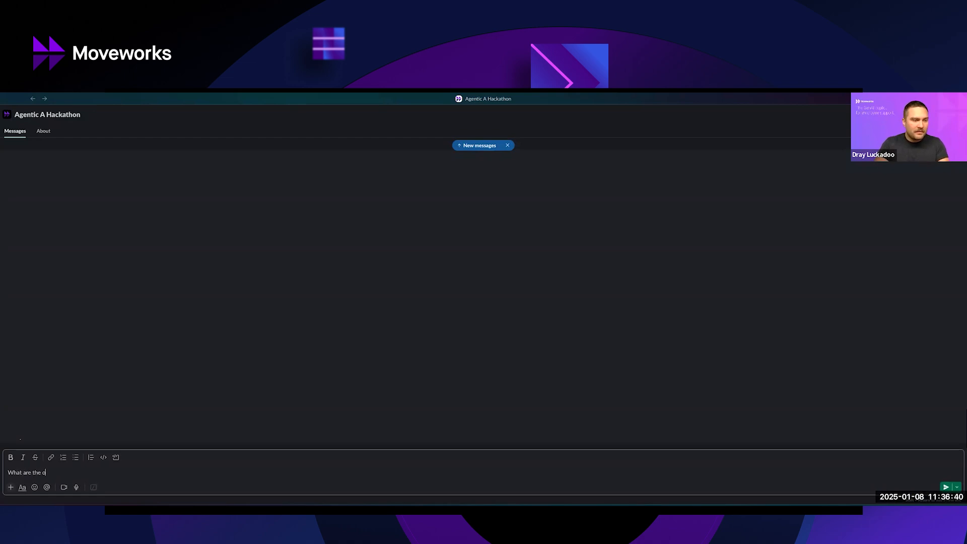
type("pen opportutnities")
key("BackSpace")
key("BackSpace")
key("BackSpace")
key("BackSpace")
key("BackSpace")
key("BackSpace")
key("BackSpace")
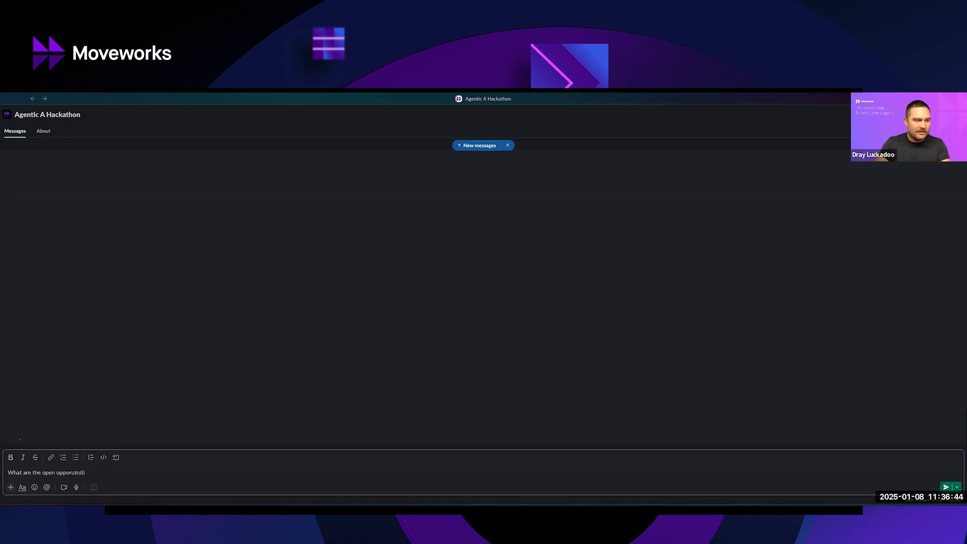
type("nities?")
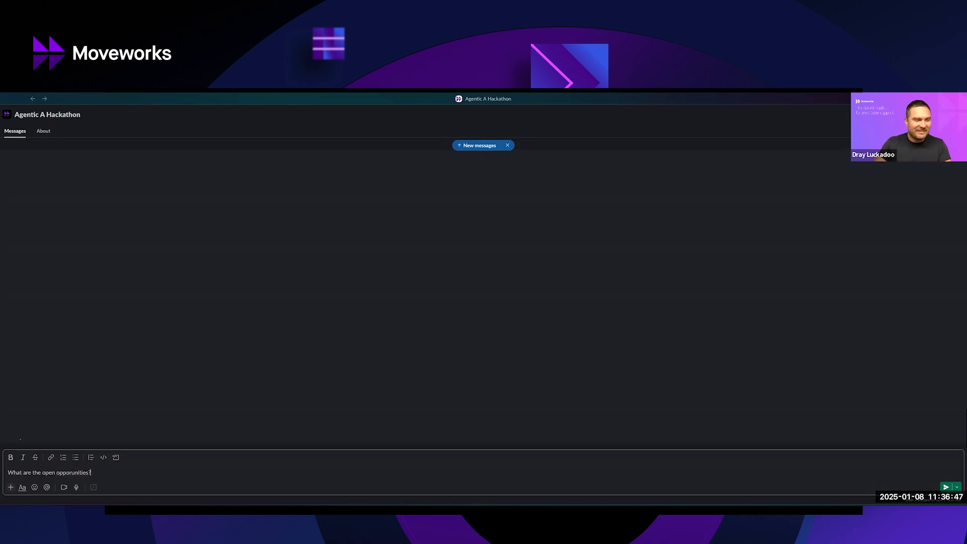
key("Return")
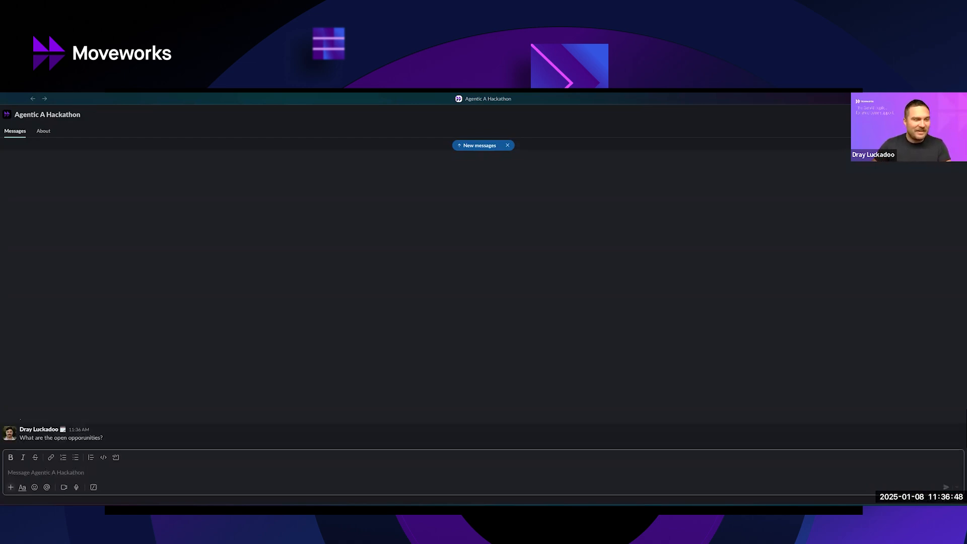
Read the bot's reply about the open opportunities, including each deal's amount, stage and dates.
double_click(71, 438)
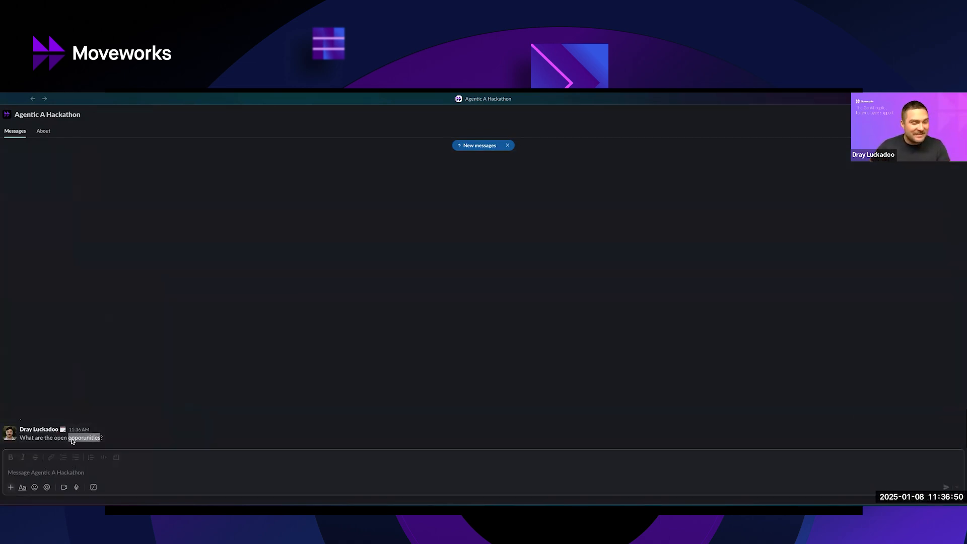
double_click(135, 429)
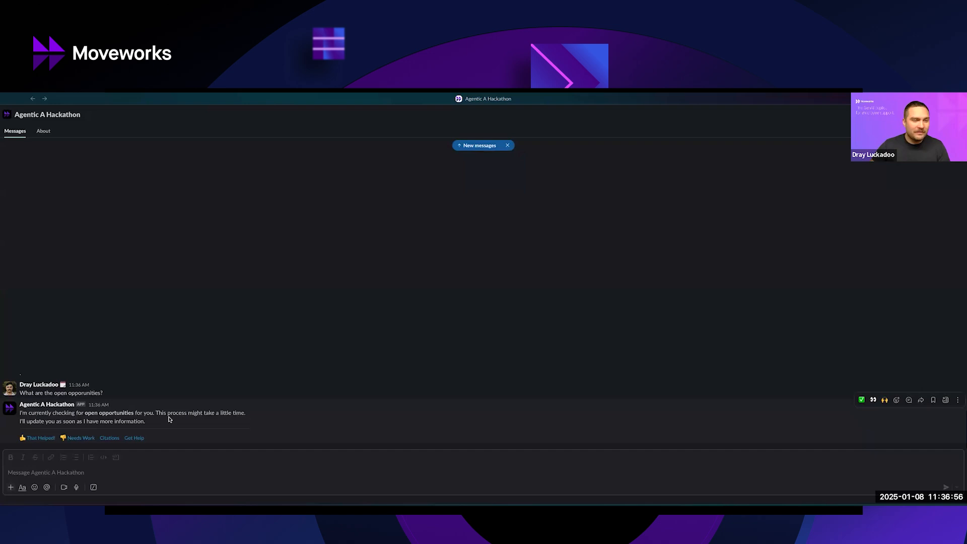
left_click_drag(168, 426, 19, 411)
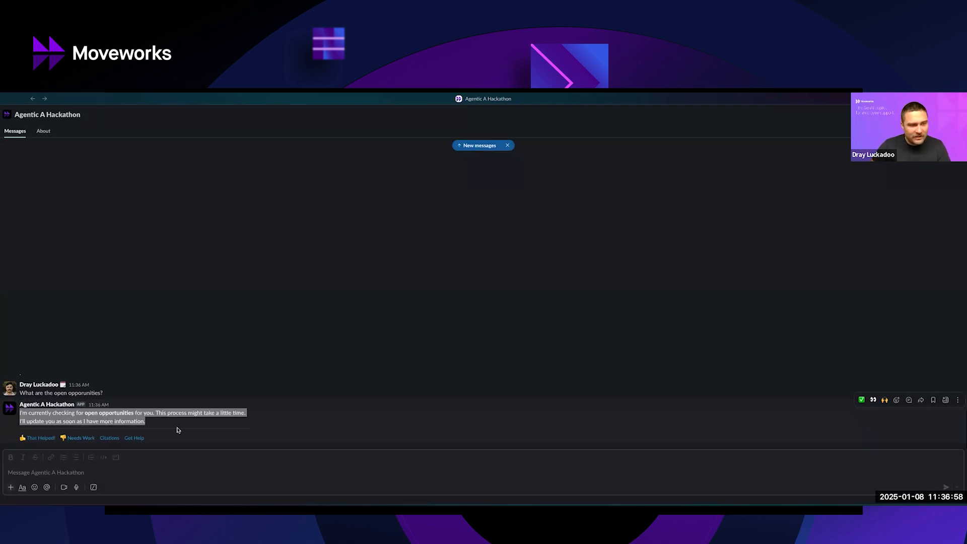
left_click(213, 429)
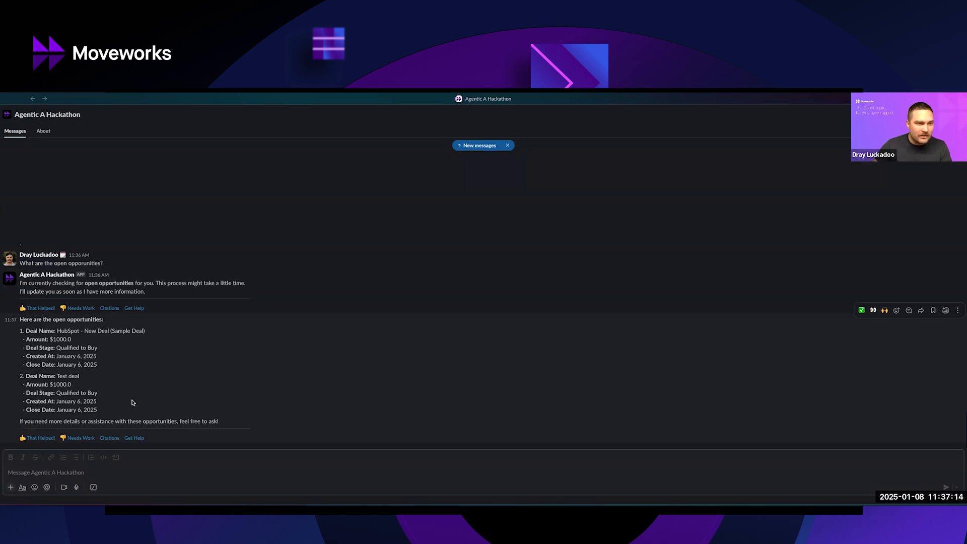
double_click(71, 348)
left_click(55, 398)
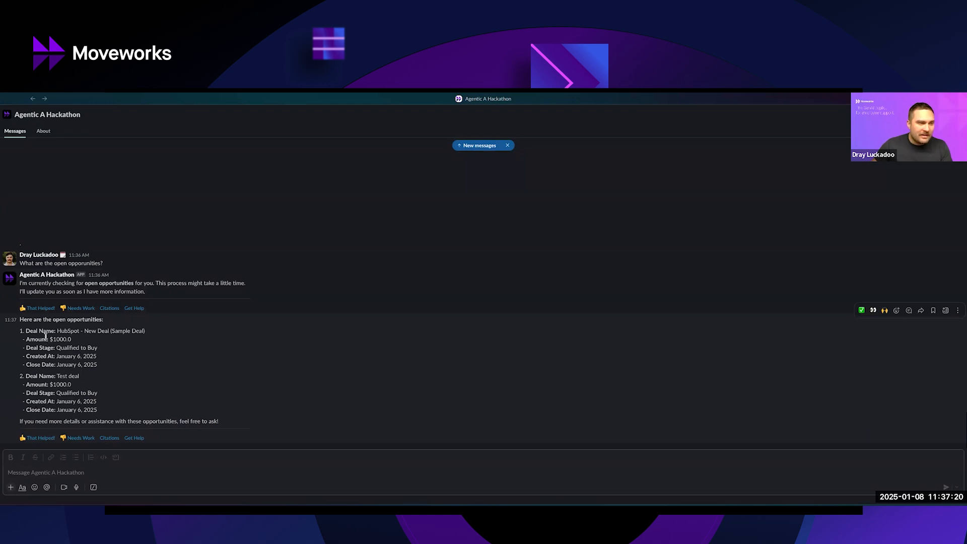
Switch to the HubSpot deals board and examine the Qualified to Buy stage for the same deals.
key("ctrl+Up")
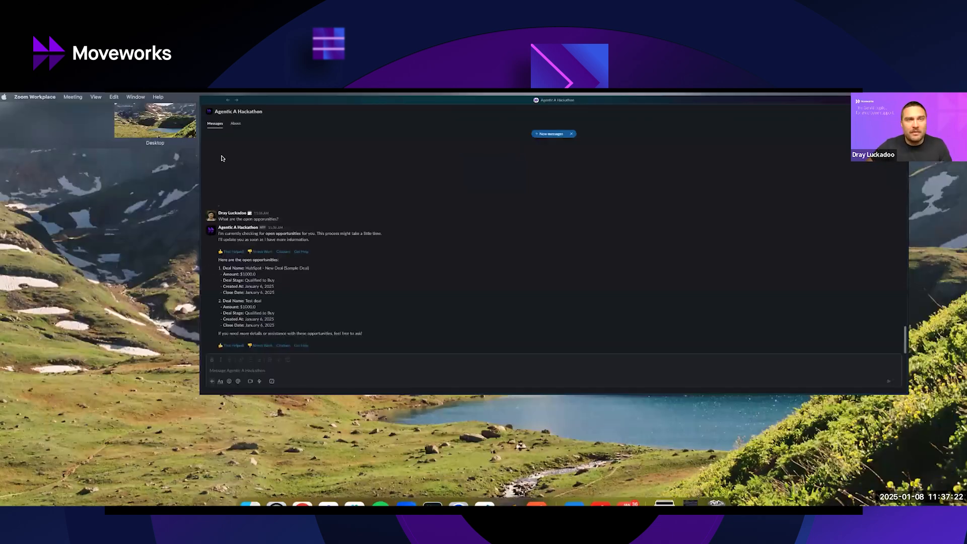
left_click(274, 131)
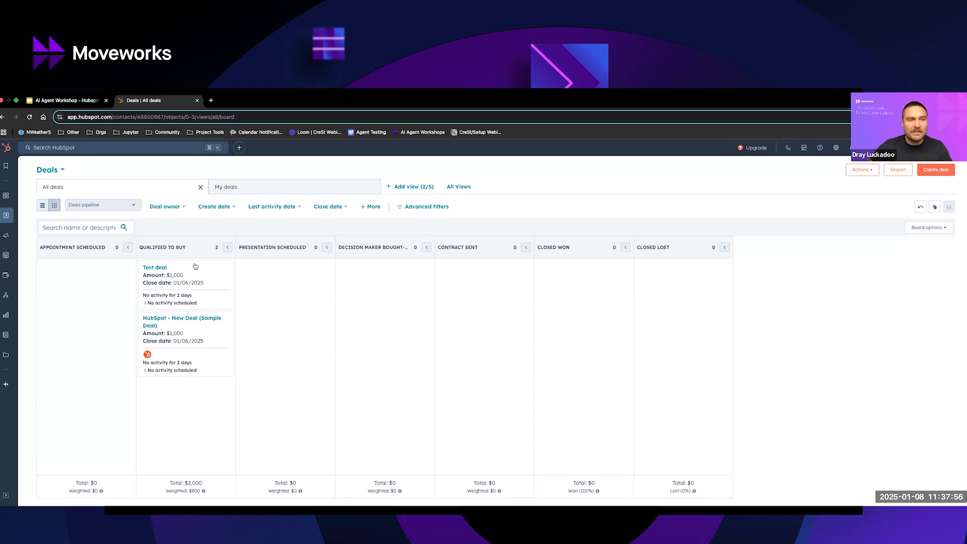
triple_click(141, 247)
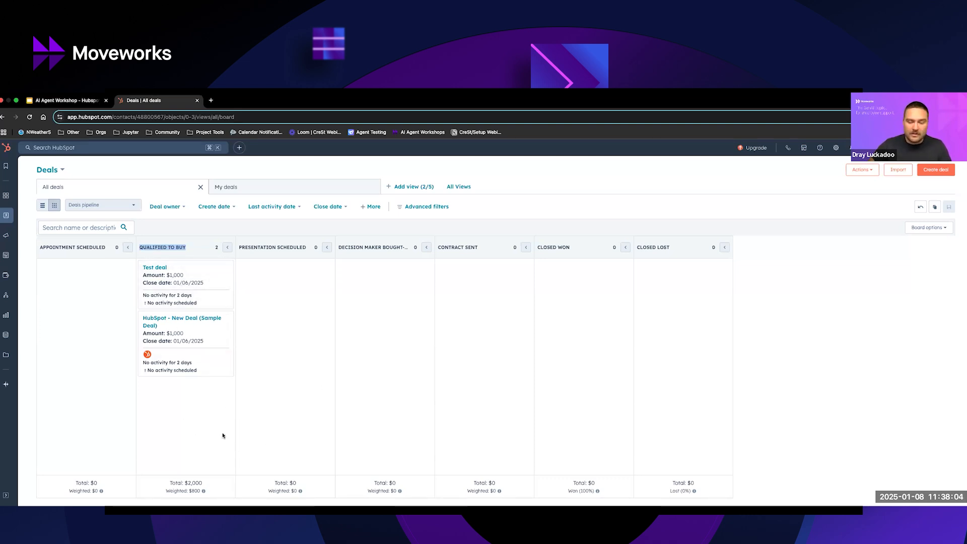
key("ctrl+Up")
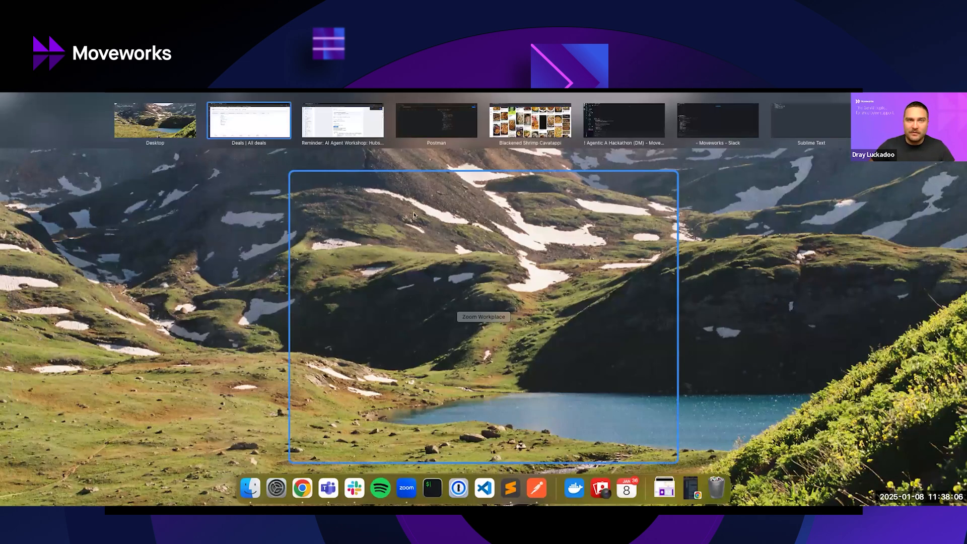
left_click(459, 129)
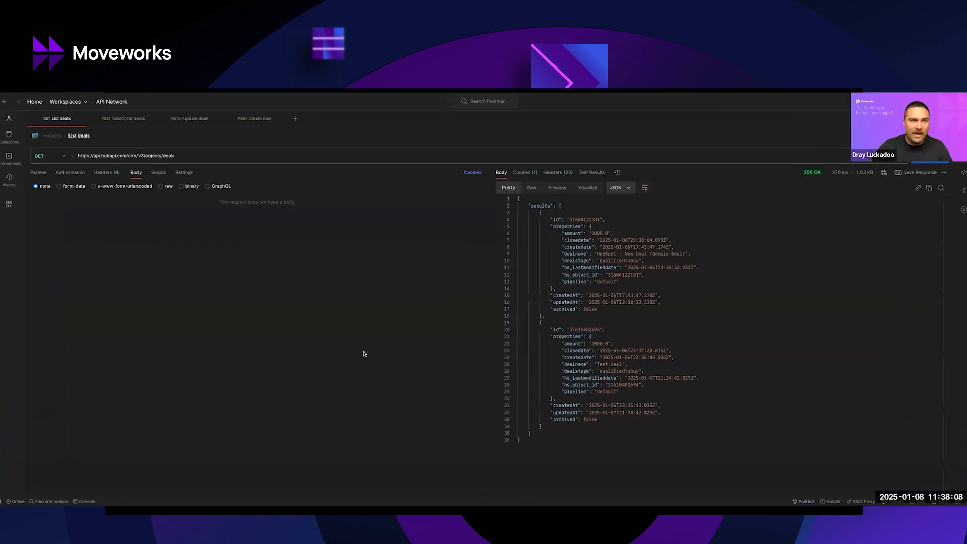
key("ctrl+Up")
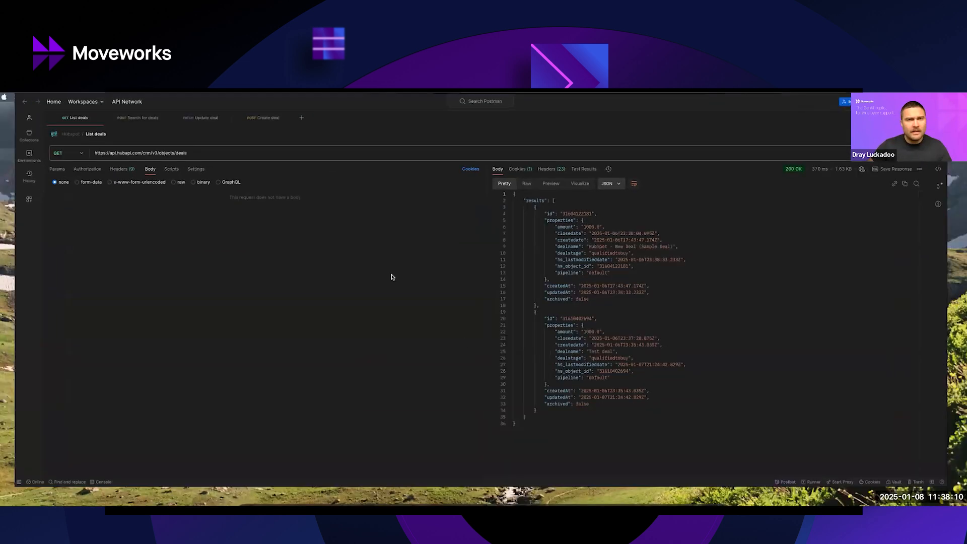
left_click(252, 128)
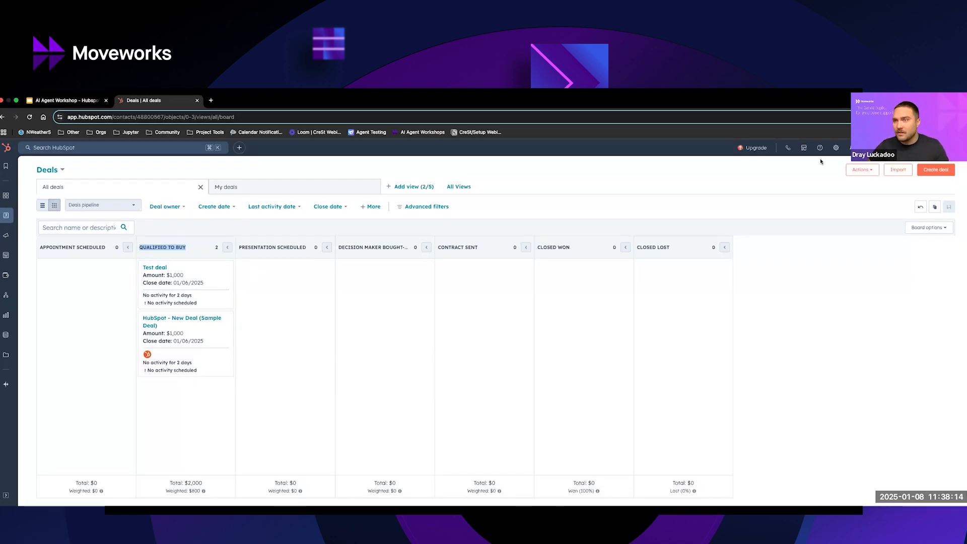
Open the authentication details of the Moveworks Demo app from the connected apps in the HubSpot settings.
left_click(836, 150)
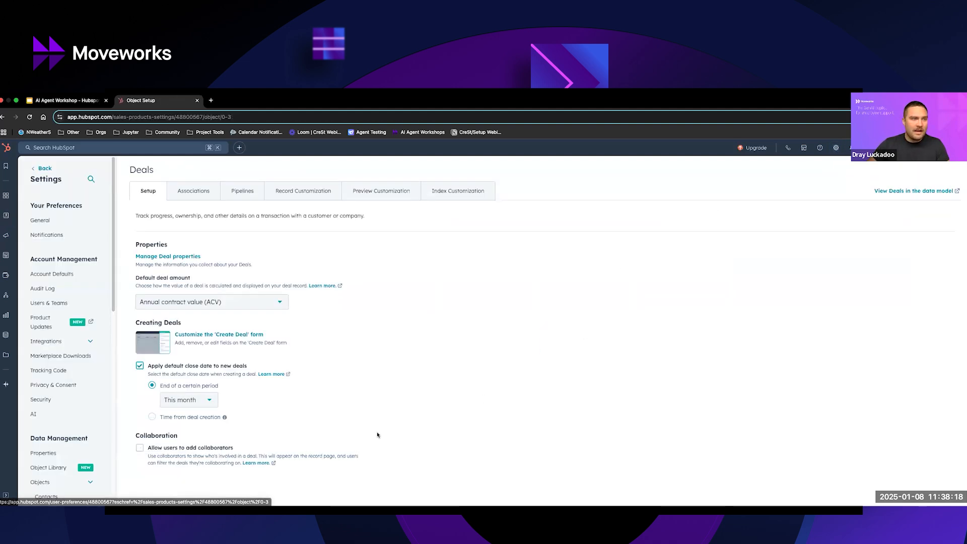
left_click(86, 342)
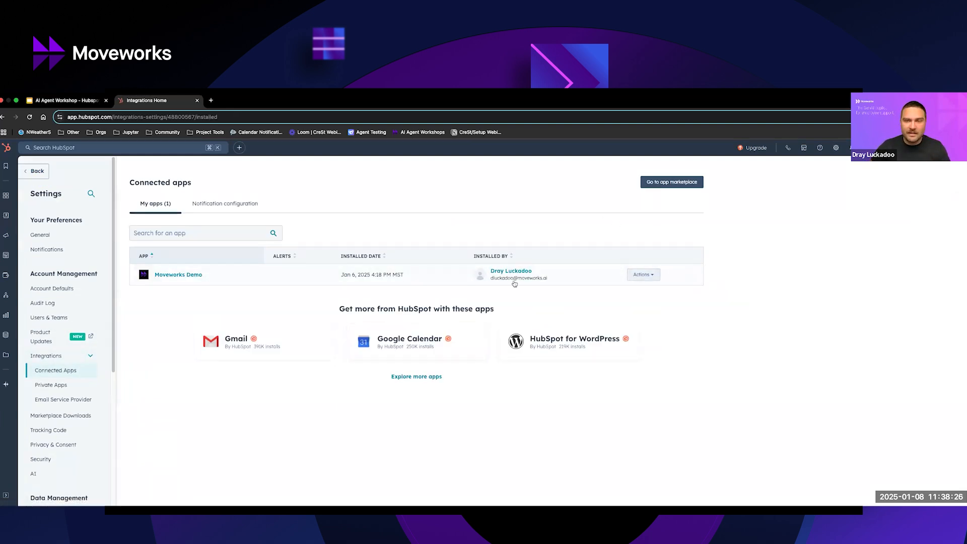
left_click(184, 276)
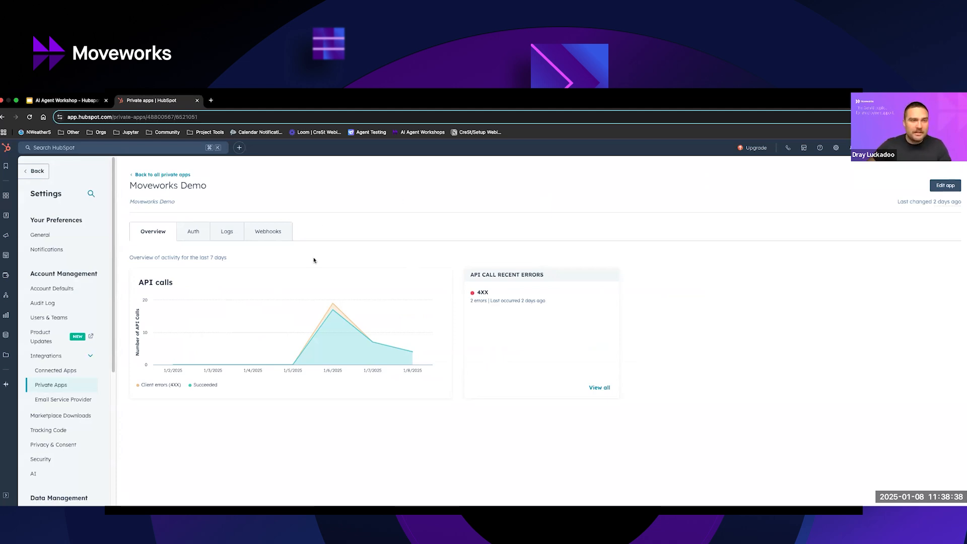
left_click(208, 232)
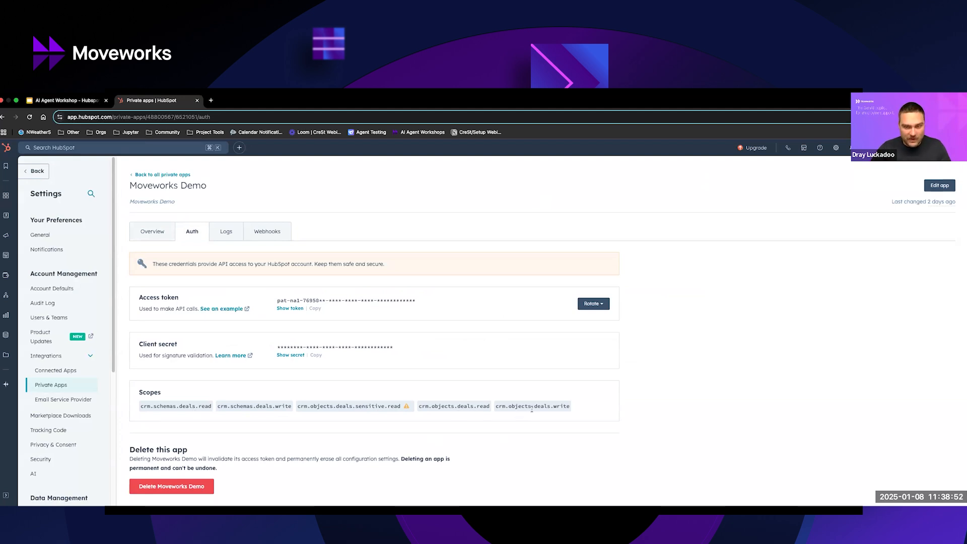
Review the scopes granted to the Moveworks Demo app, especially deal object read and write, and return to the deals board.
left_click_drag(555, 406, 147, 401)
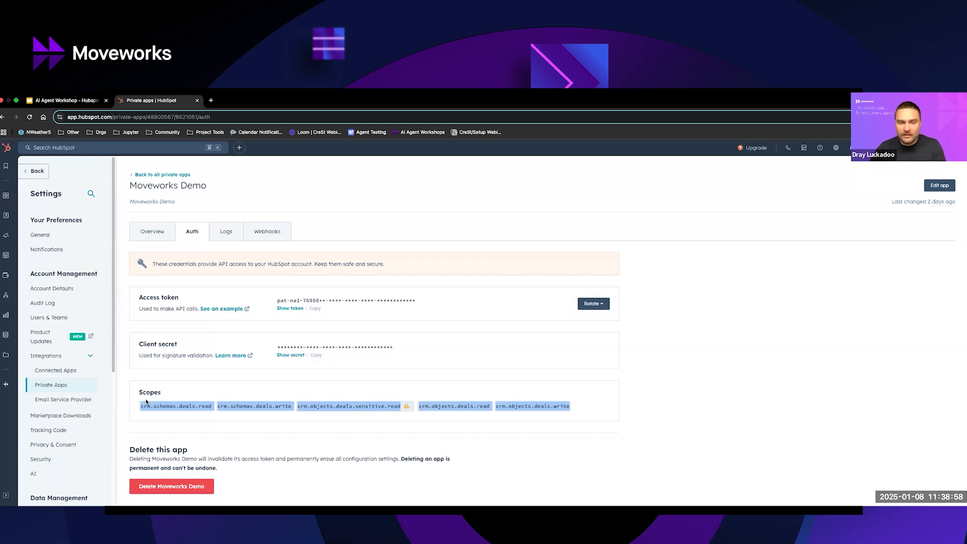
double_click(444, 406)
double_click(520, 406)
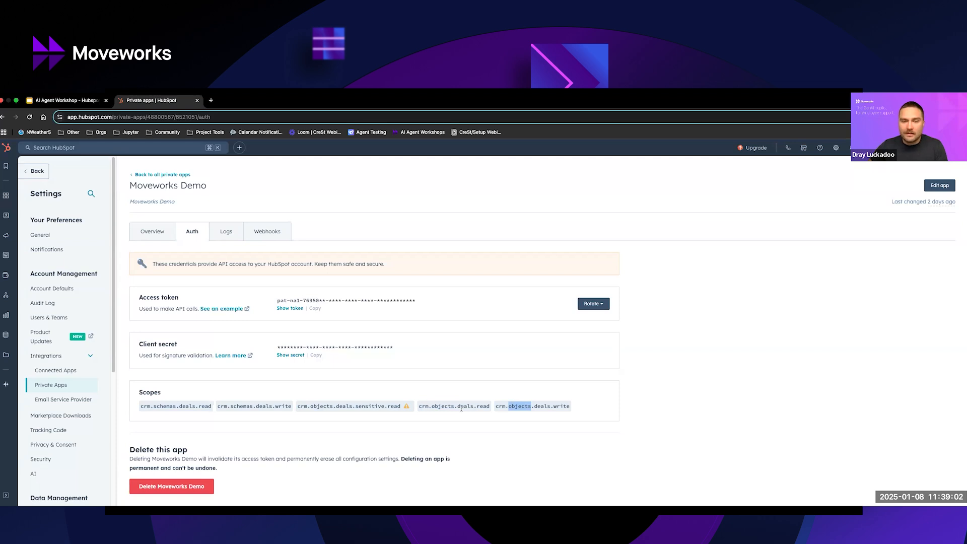
left_click_drag(468, 408, 464, 408)
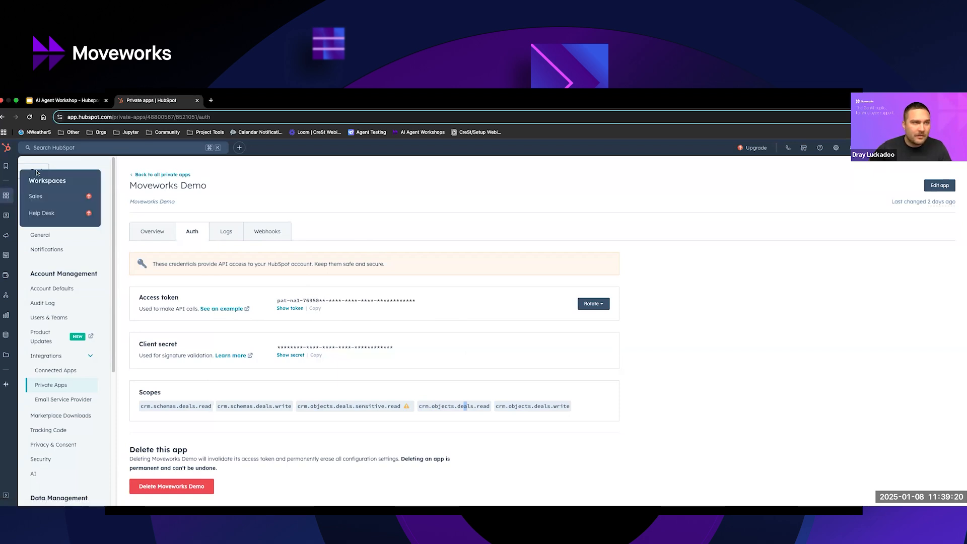
mouse_move(2, 222)
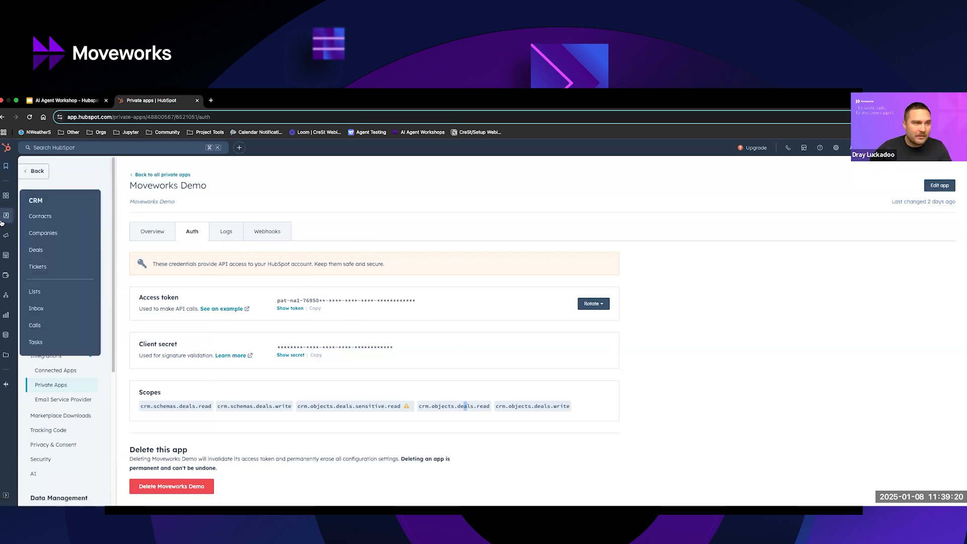
left_click(55, 253)
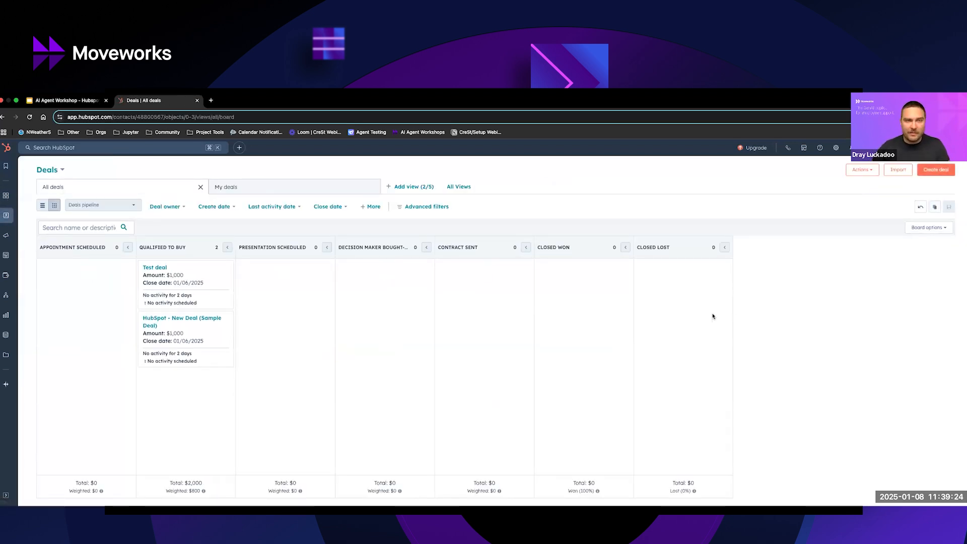
Switch to Postman and send the List deals GET request.
key("ctrl+Up")
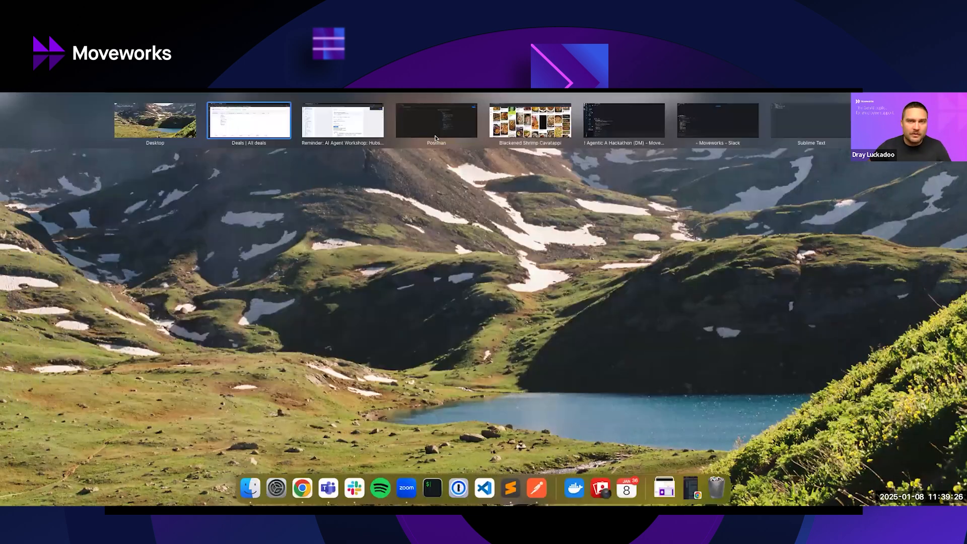
left_click(437, 121)
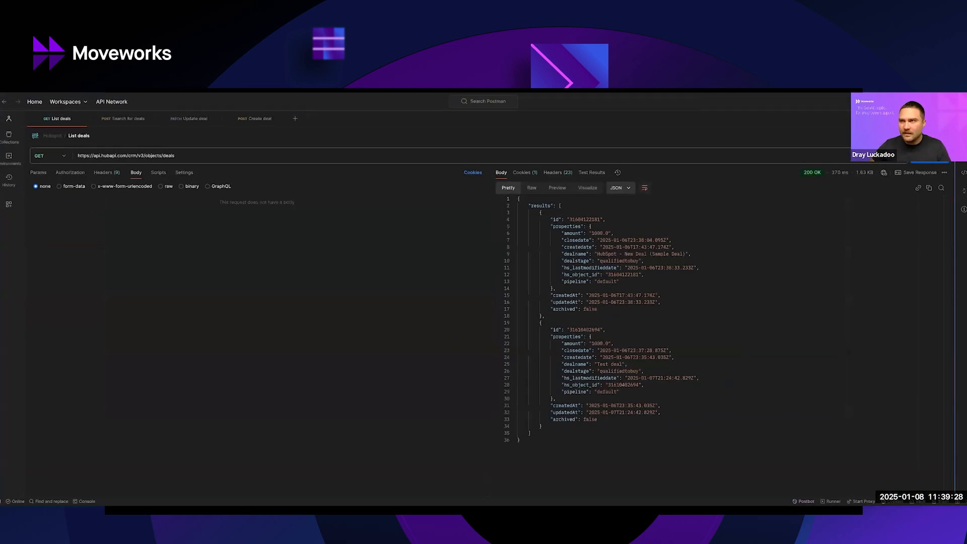
key("super+Return")
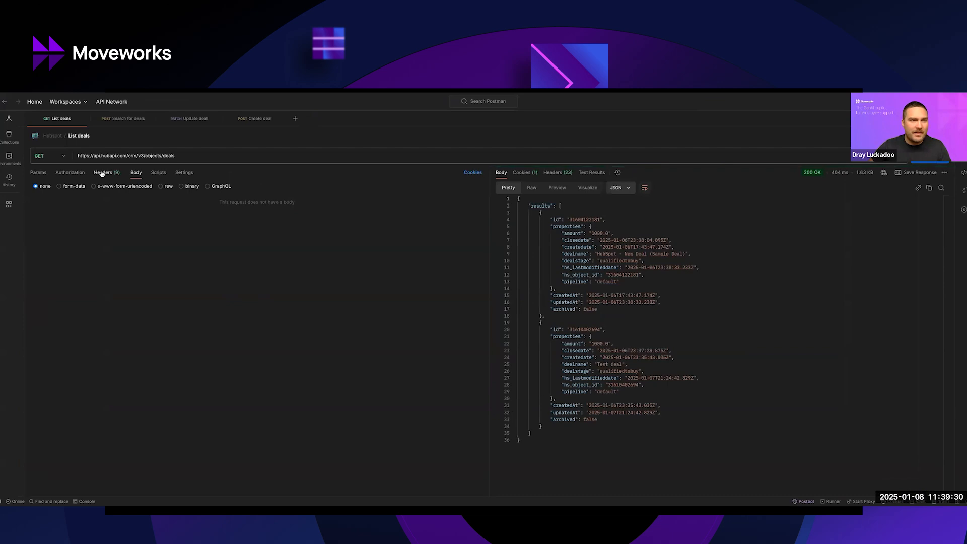
Examine the List deals request's headers and JSON response, and open the Search for deals request.
left_click(102, 173)
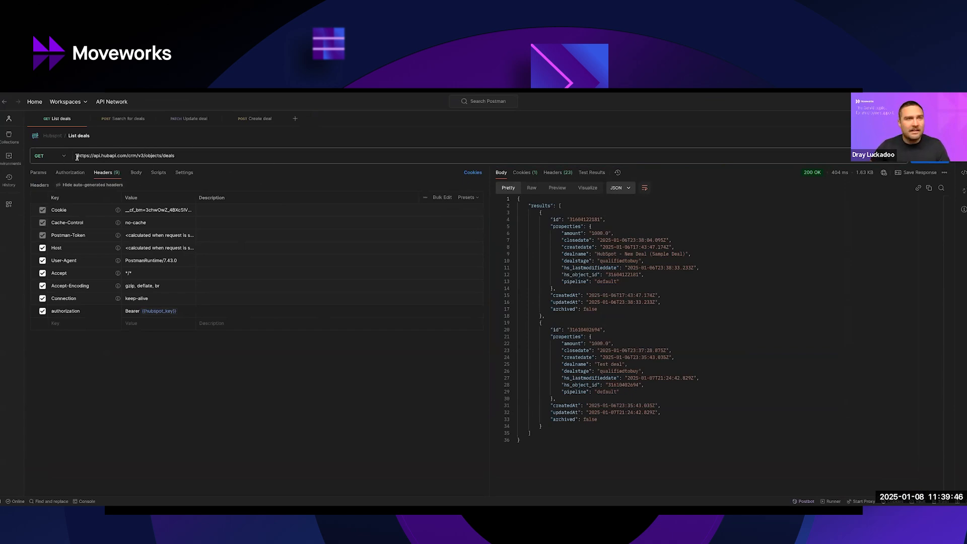
left_click_drag(527, 203, 721, 419)
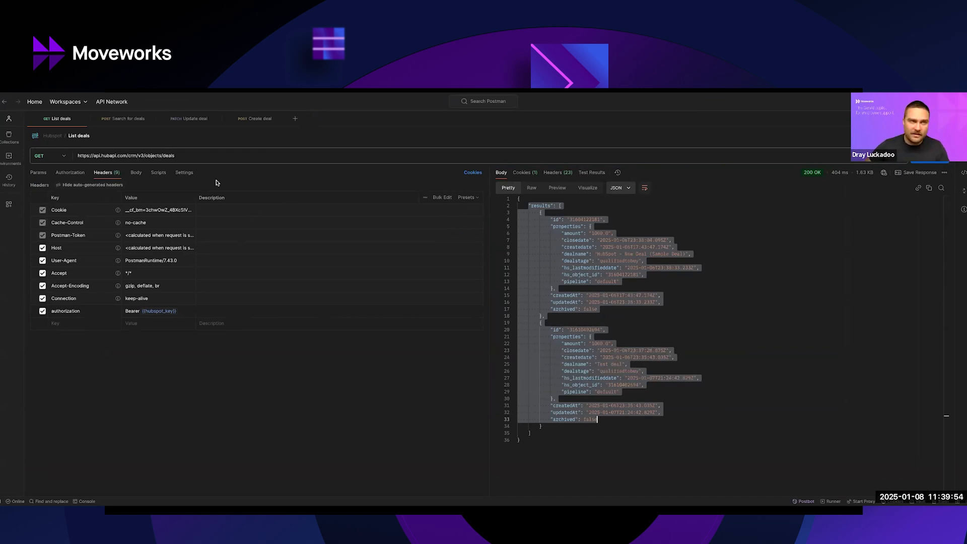
left_click(129, 120)
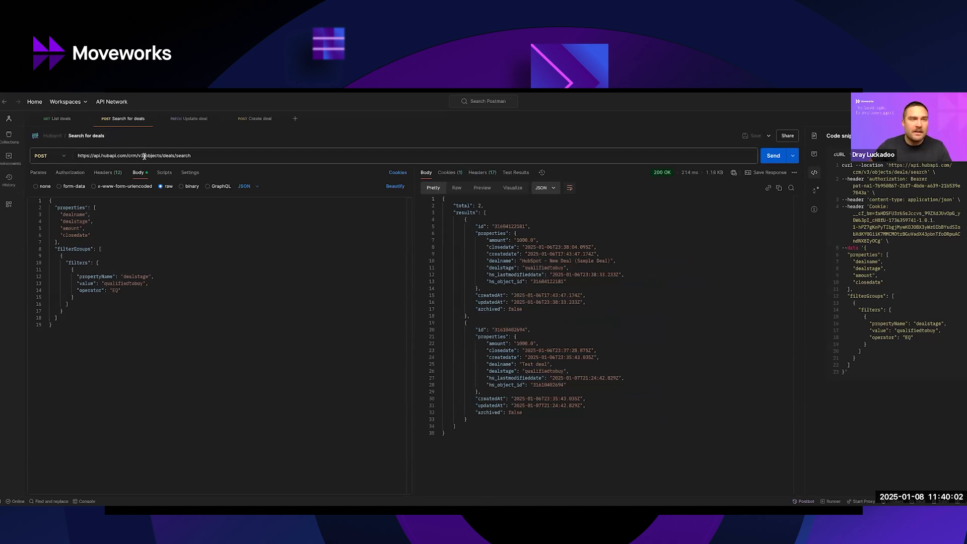
Examine the Search for deals request's endpoint path and its body filter matching dealstage to qualifiedtobuy.
left_click_drag(144, 156, 204, 157)
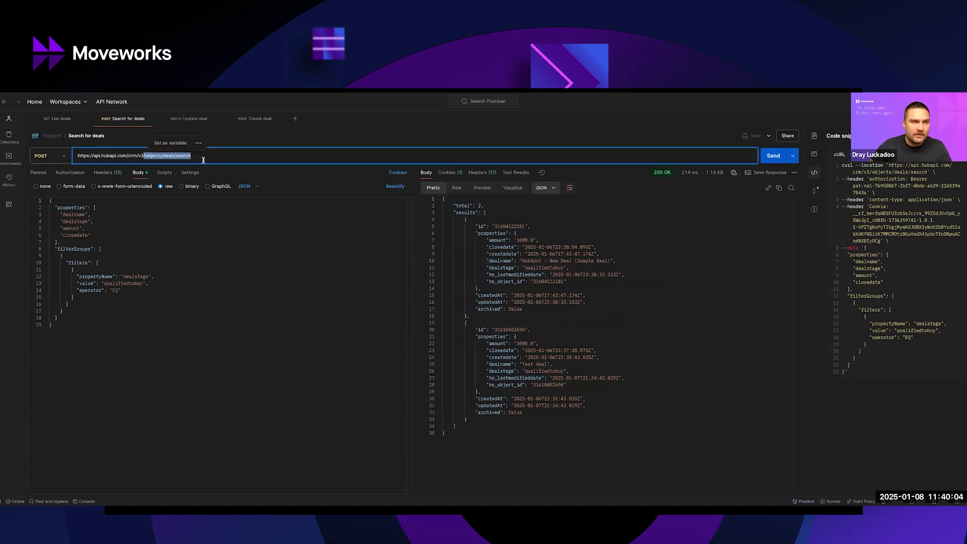
left_click(69, 230)
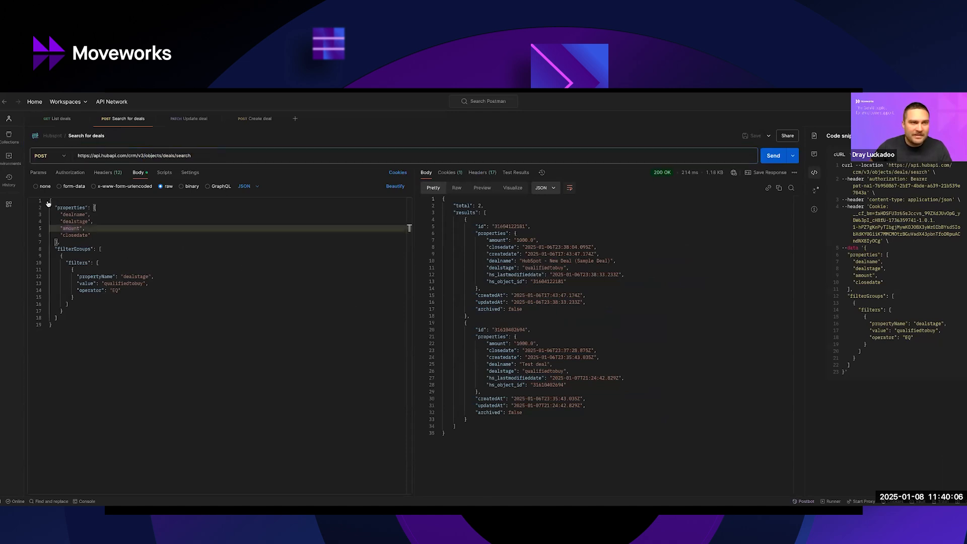
left_click(48, 202)
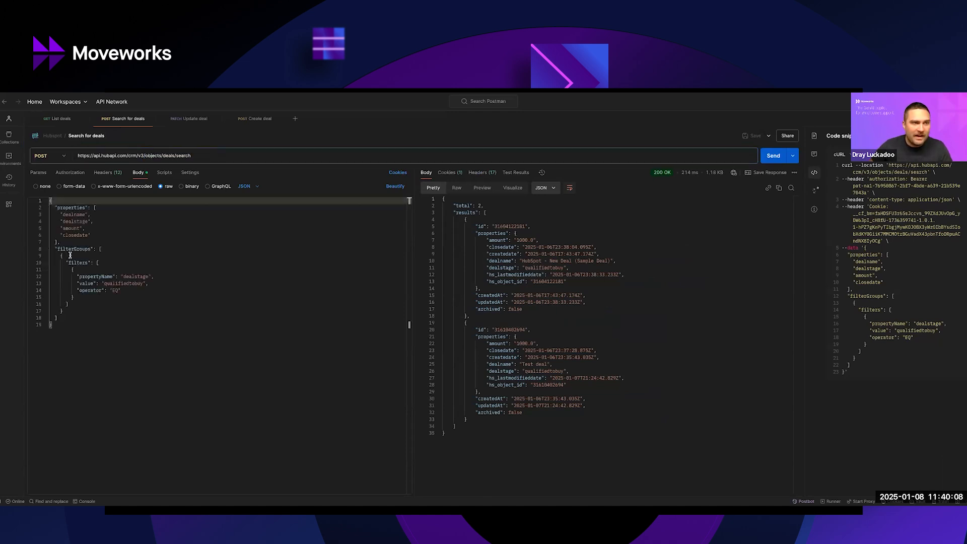
double_click(133, 276)
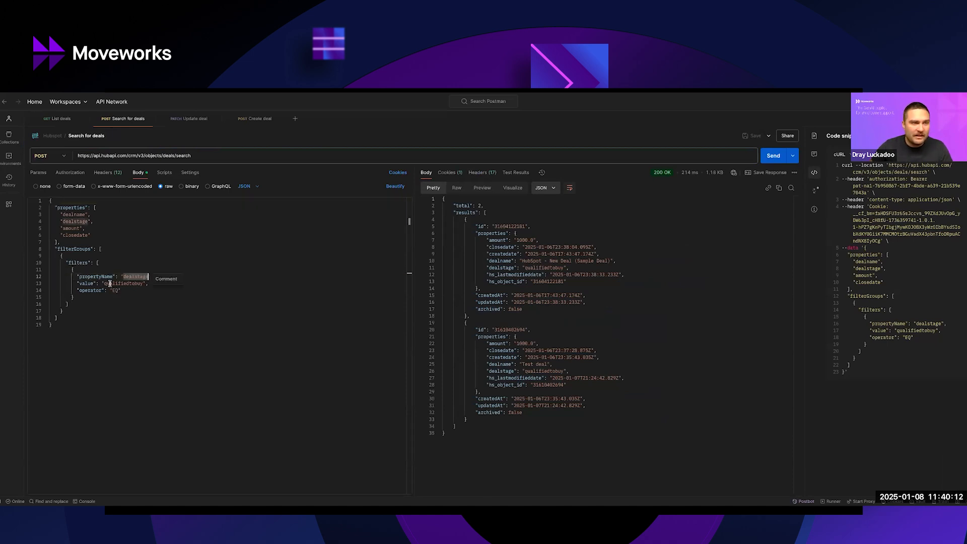
double_click(113, 283)
left_click(131, 302)
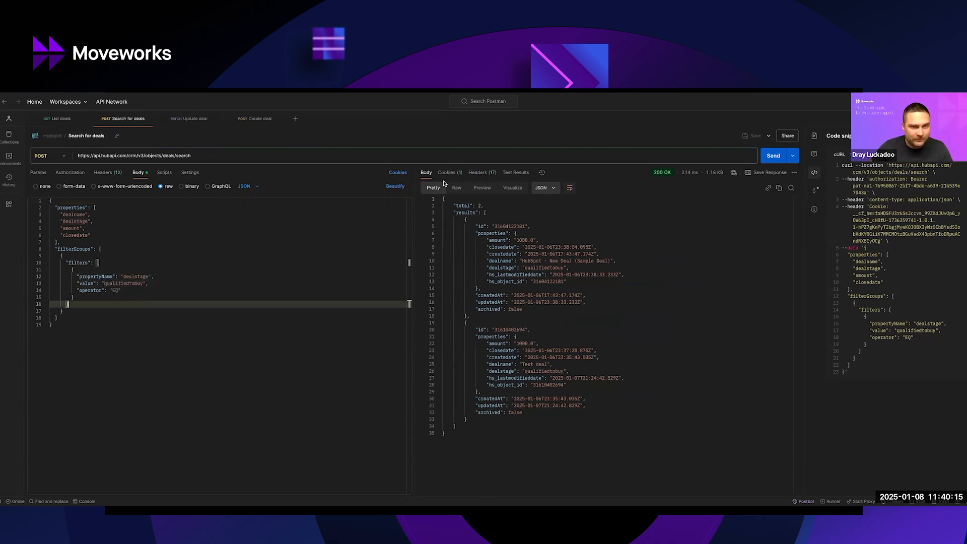
Send the Search for deals POST request and inspect the returned deals with the code snippet hidden.
left_click(773, 156)
left_click(962, 135)
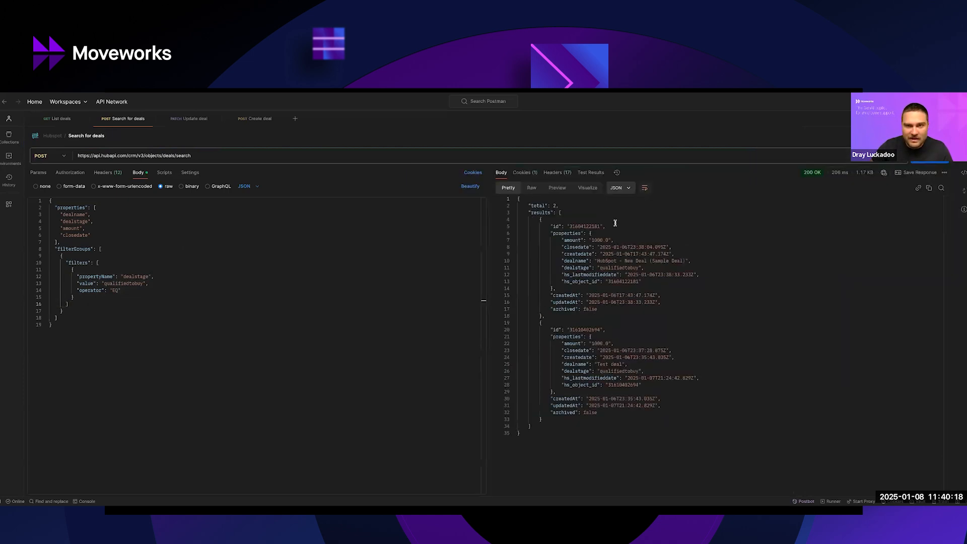
left_click_drag(550, 221, 675, 406)
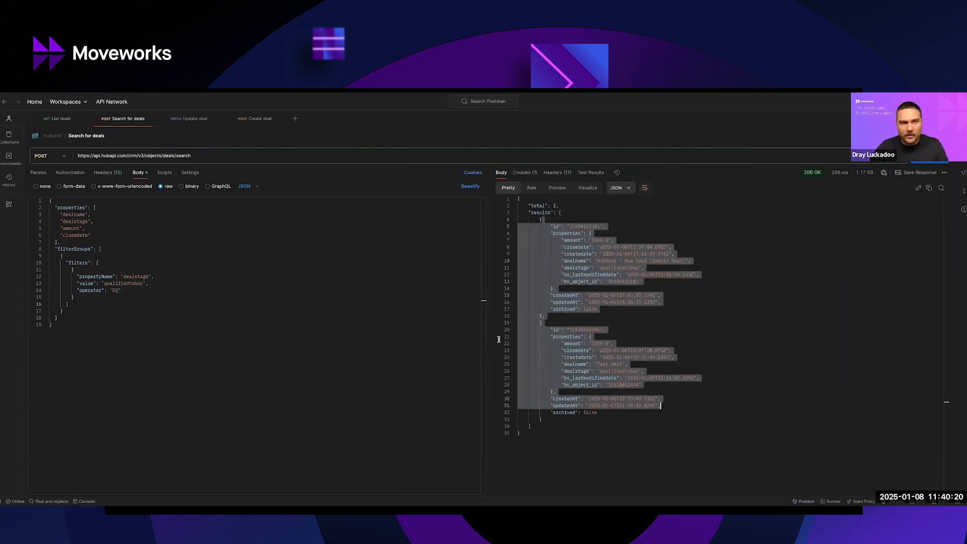
Open the Create deal request and examine its headers and endpoint path.
left_click(273, 122)
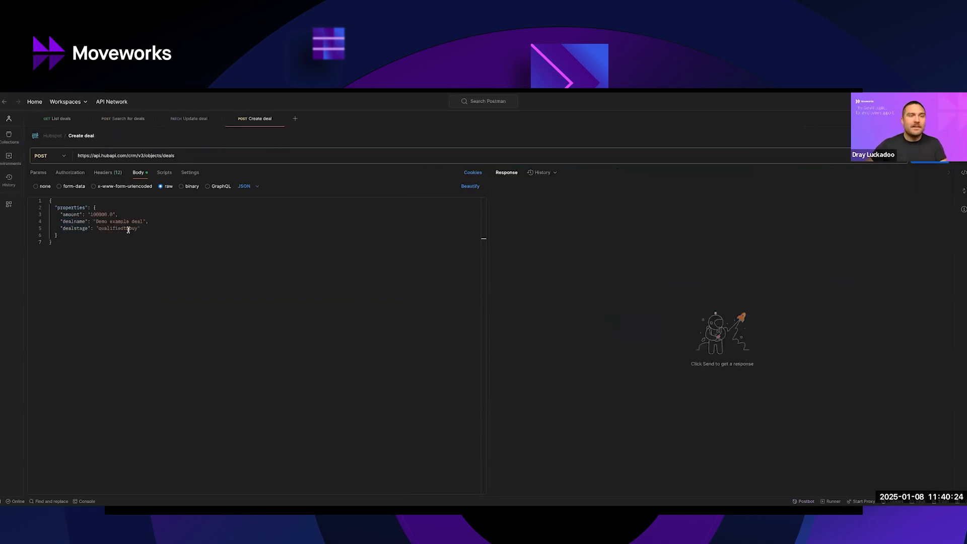
left_click(107, 174)
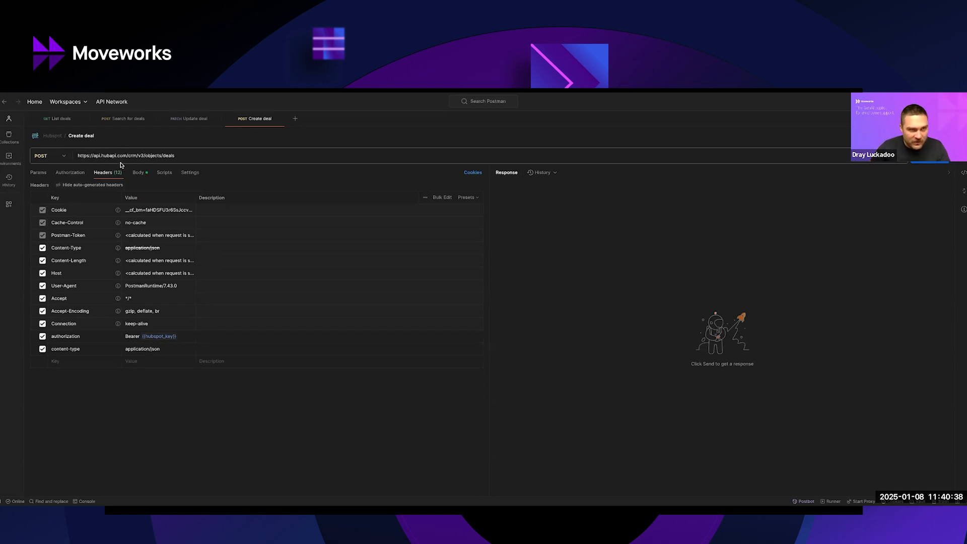
left_click_drag(128, 155, 180, 159)
left_click(510, 307)
Examine the amount, dealname and dealstage properties in the Create deal request's JSON body.
left_click(144, 173)
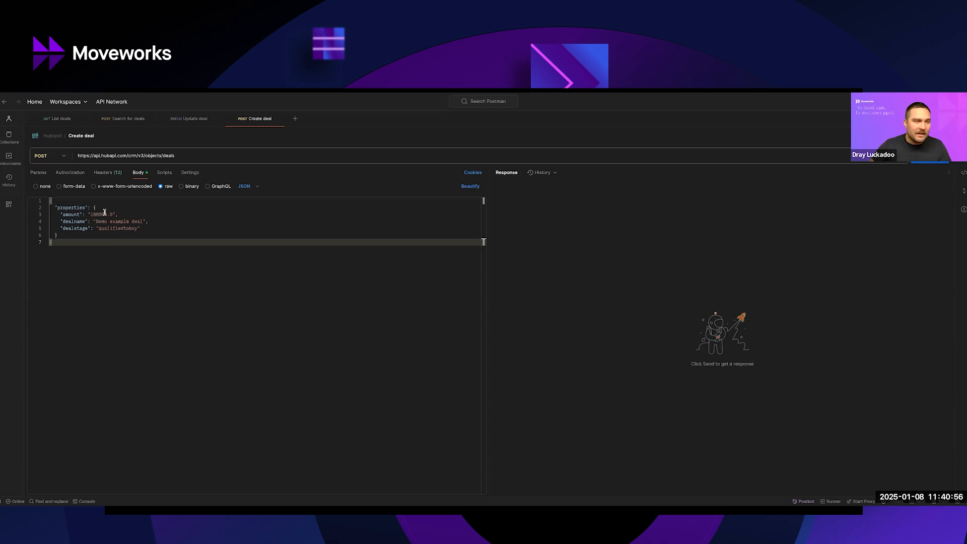
left_click(68, 215)
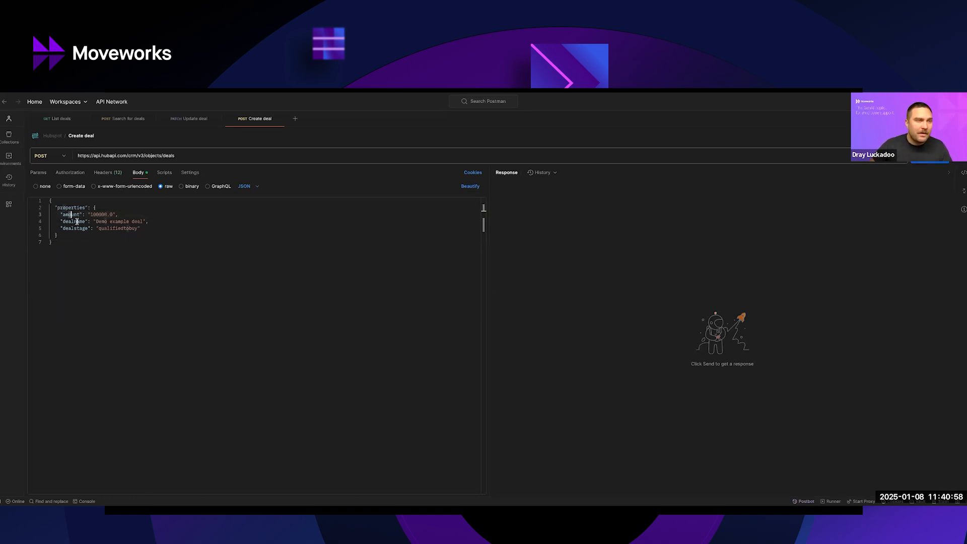
left_click(65, 221)
double_click(65, 222)
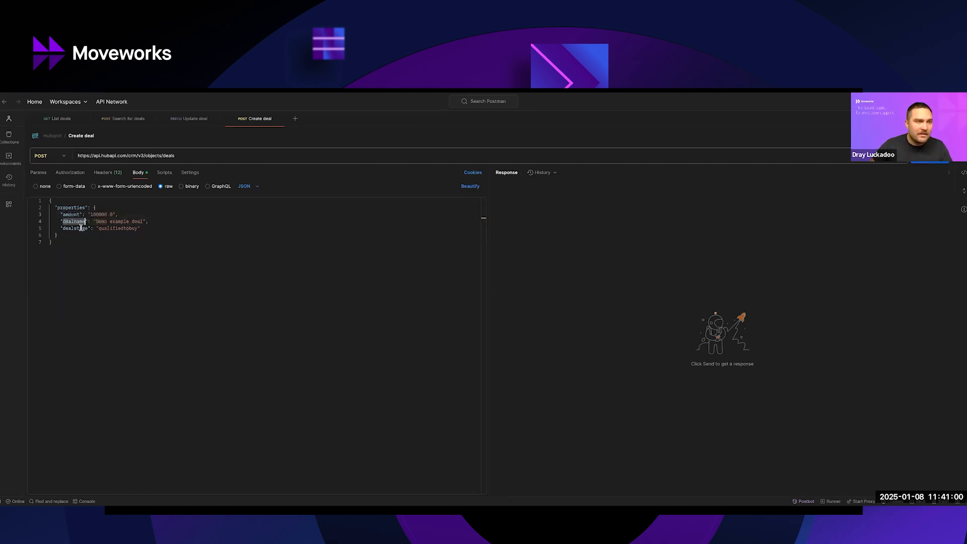
double_click(64, 229)
left_click(121, 247)
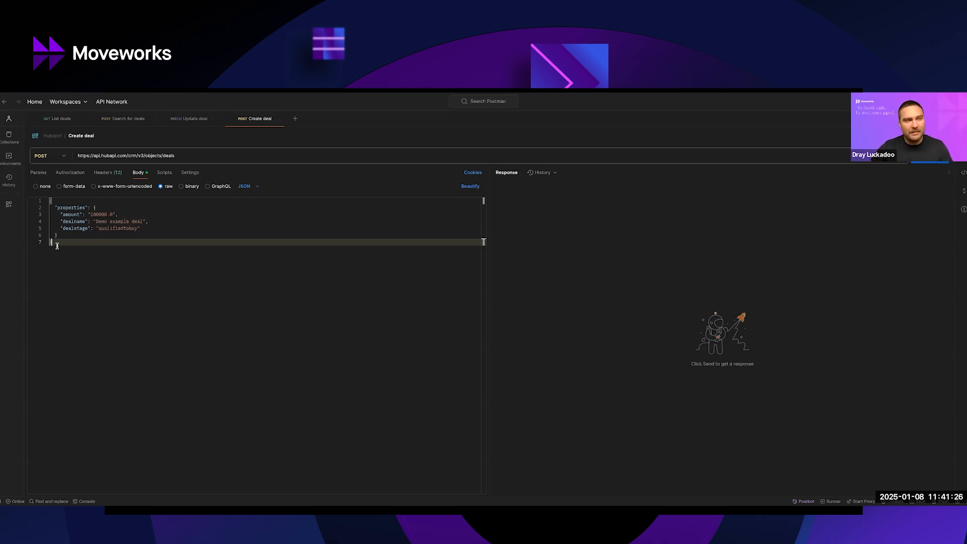
left_click(78, 228)
left_click_drag(97, 229, 137, 228)
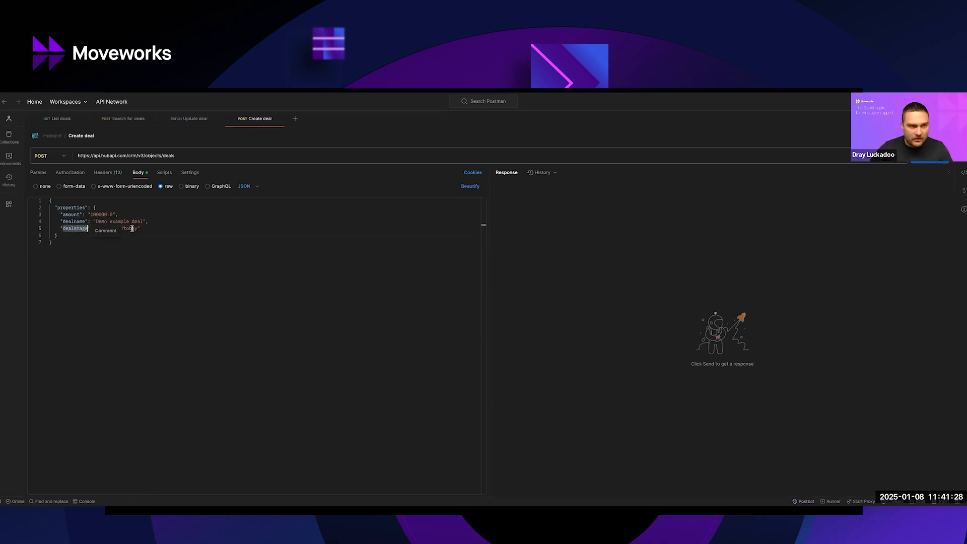
left_click(96, 247)
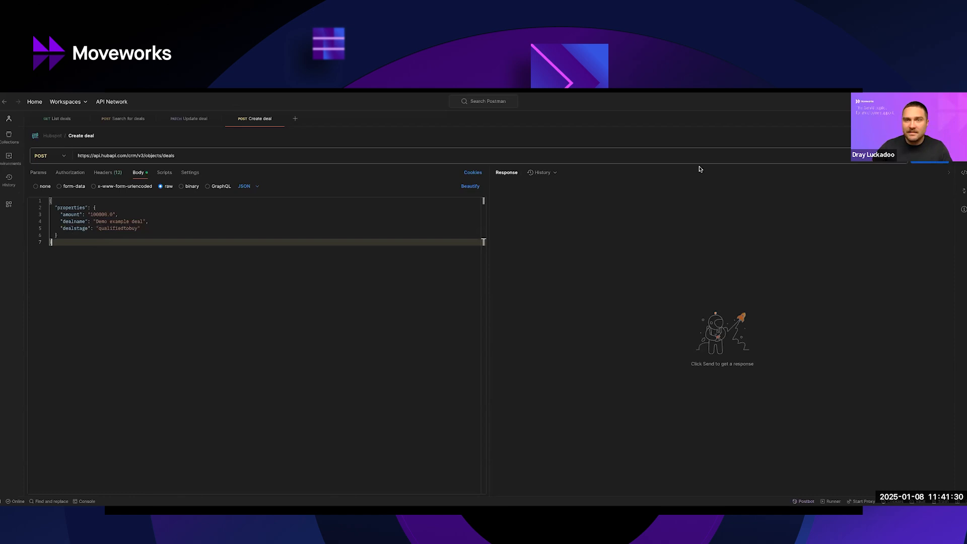
Send the Create deal POST request and check the deal name, stage and amount in its response.
left_click(930, 155)
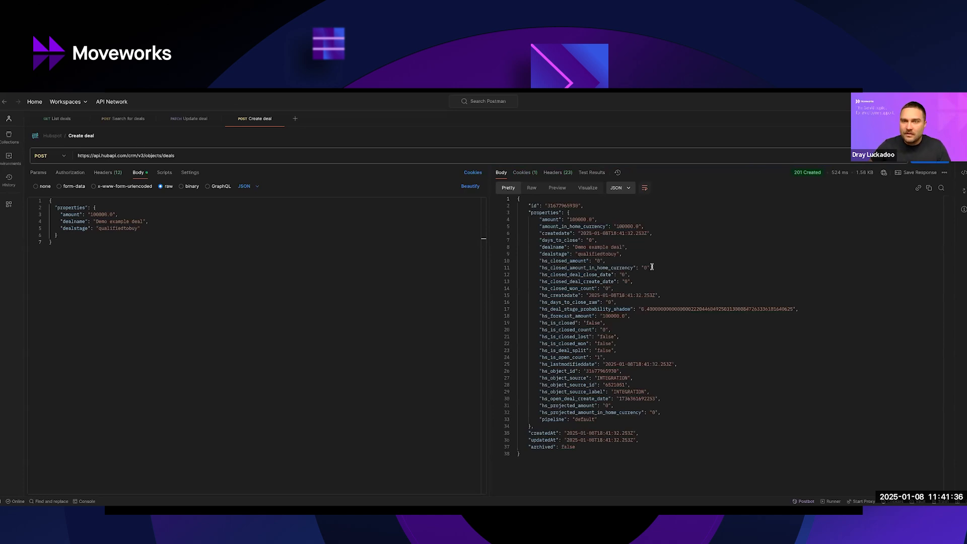
left_click_drag(576, 246, 624, 247)
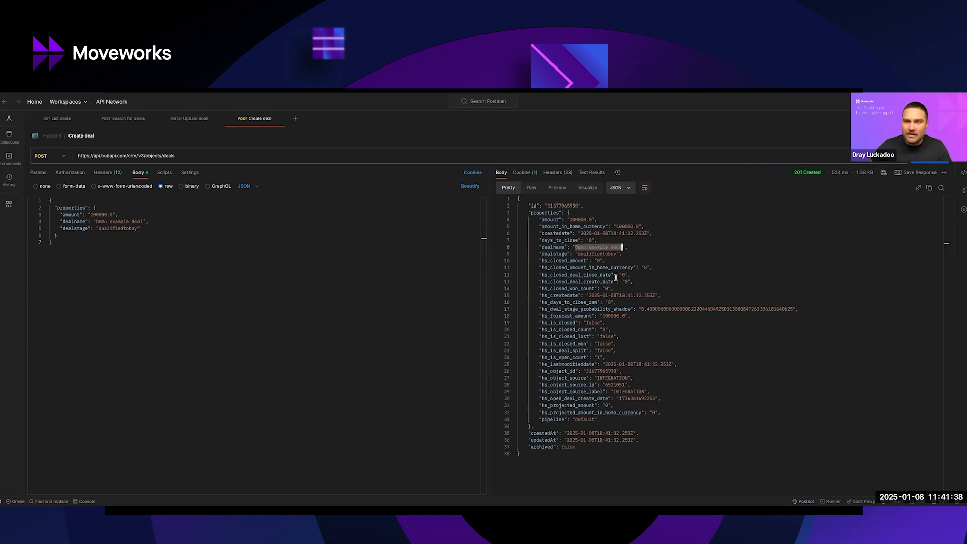
left_click_drag(578, 254, 617, 254)
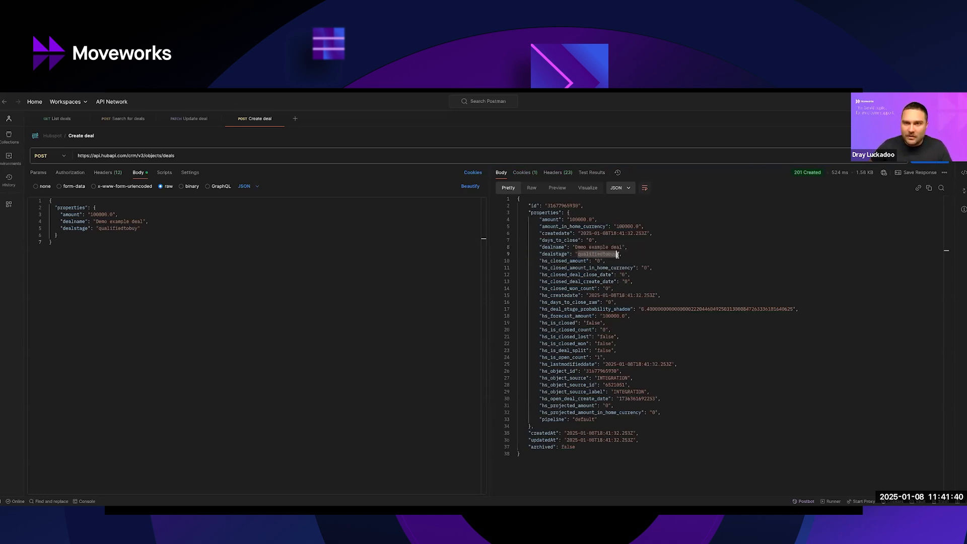
double_click(583, 220)
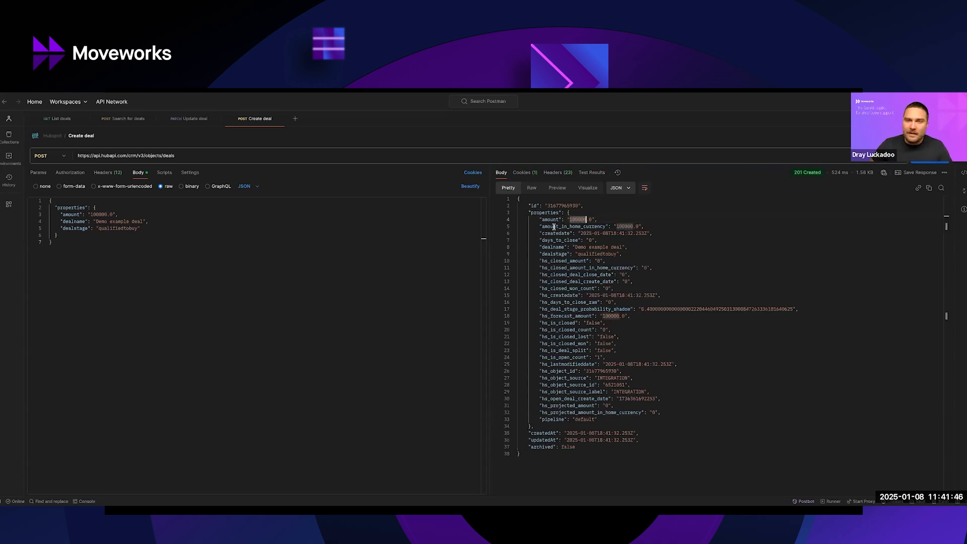
left_click_drag(539, 220, 625, 275)
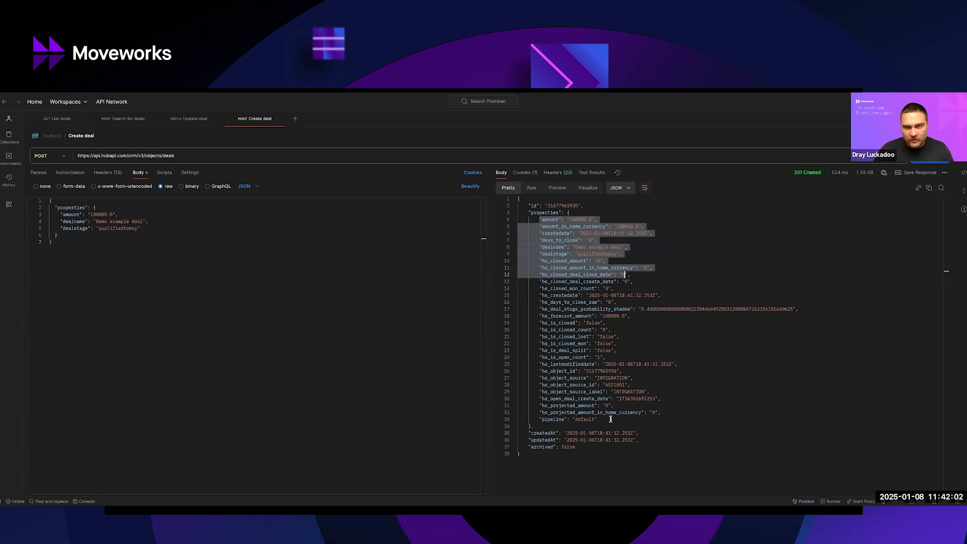
left_click(388, 281)
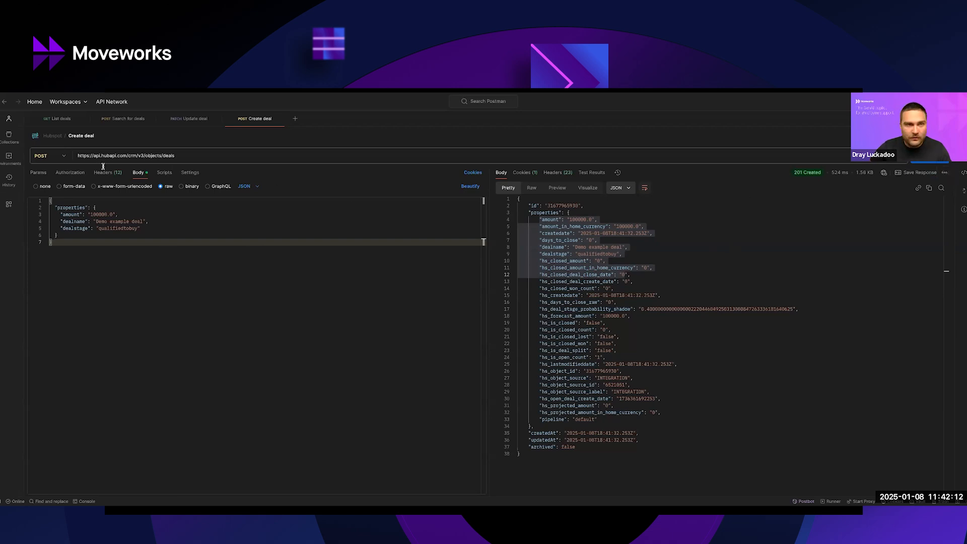
Copy the Create deal request as a cURL code snippet and hide the snippet again.
left_click(960, 173)
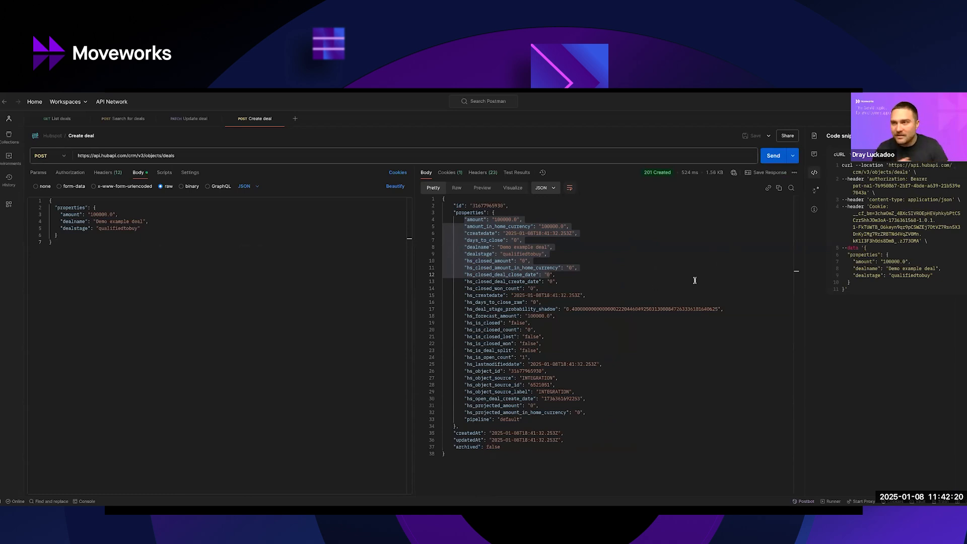
left_click(962, 154)
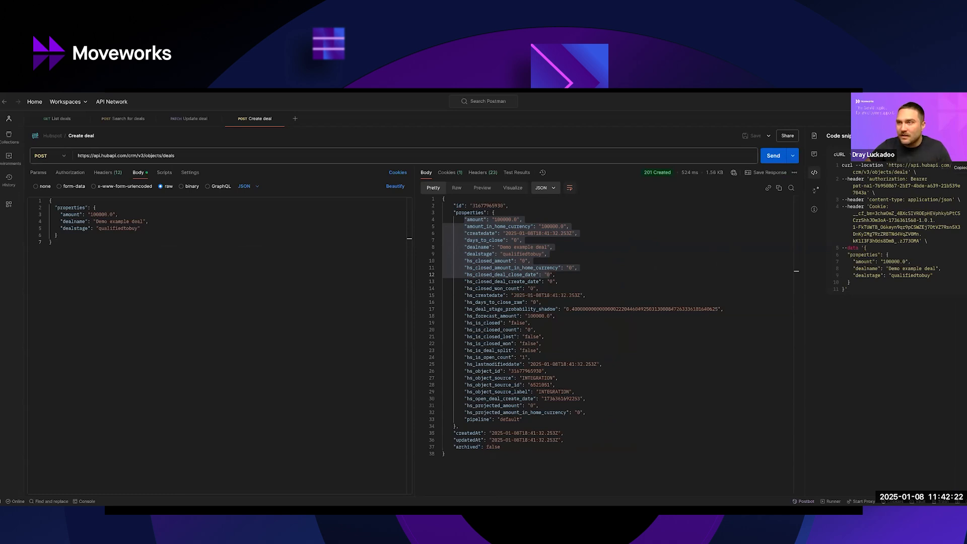
left_click(960, 136)
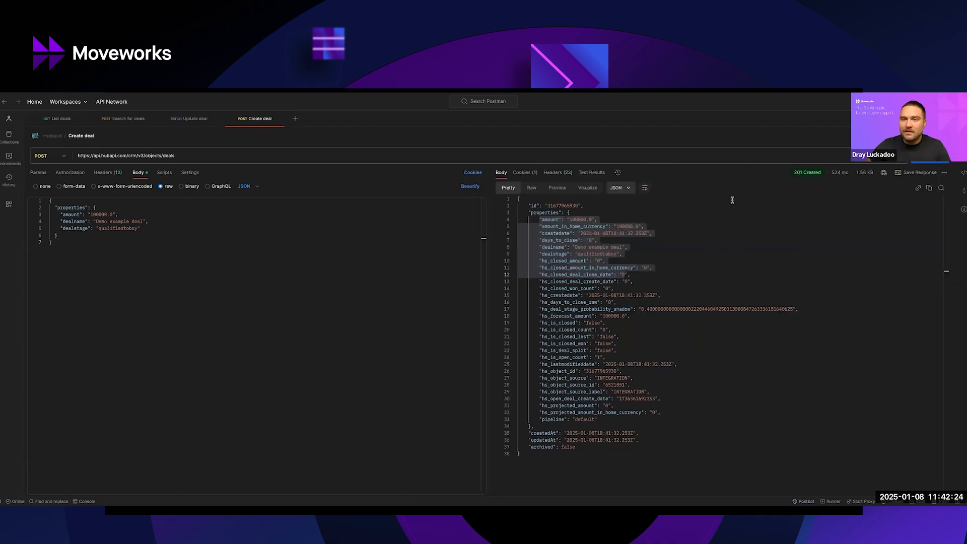
Switch to Moveworks Creator Studio in the browser and look at the available apps, including Creator Studio Connectors.
key("ctrl+Up")
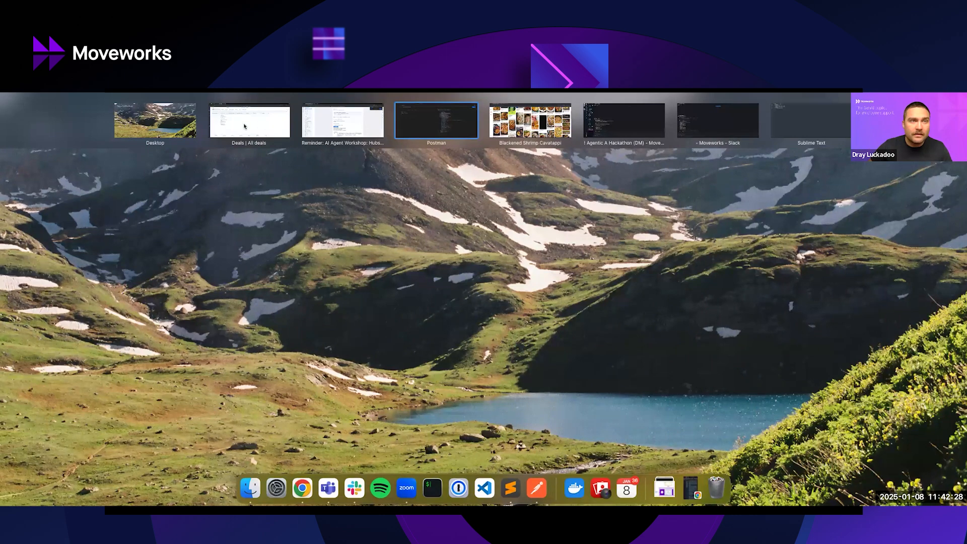
left_click(245, 126)
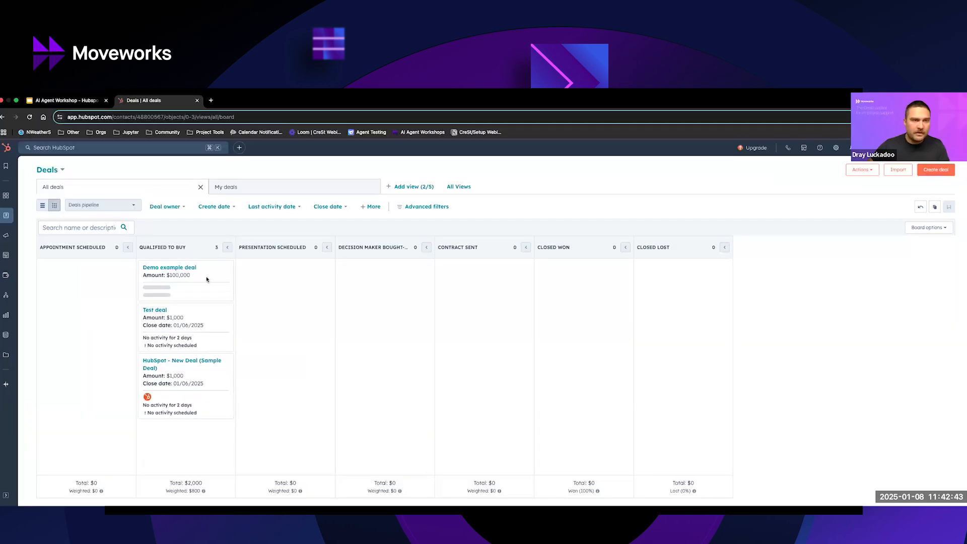
key("alt+Tab")
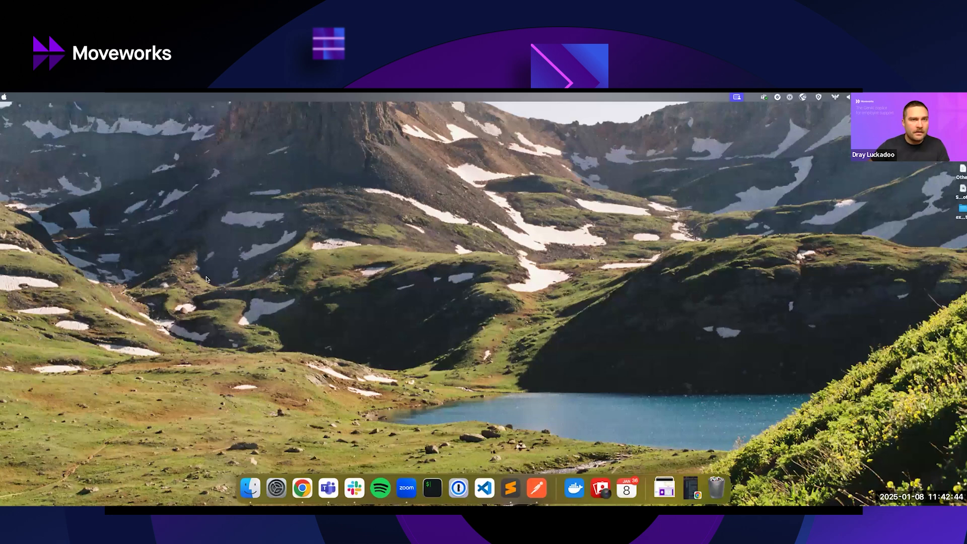
left_click(279, 120)
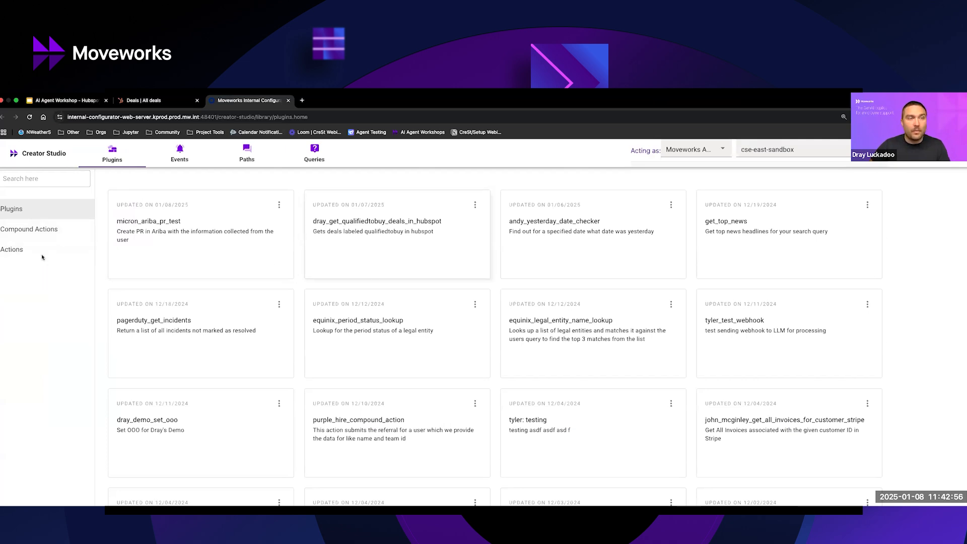
left_click(945, 151)
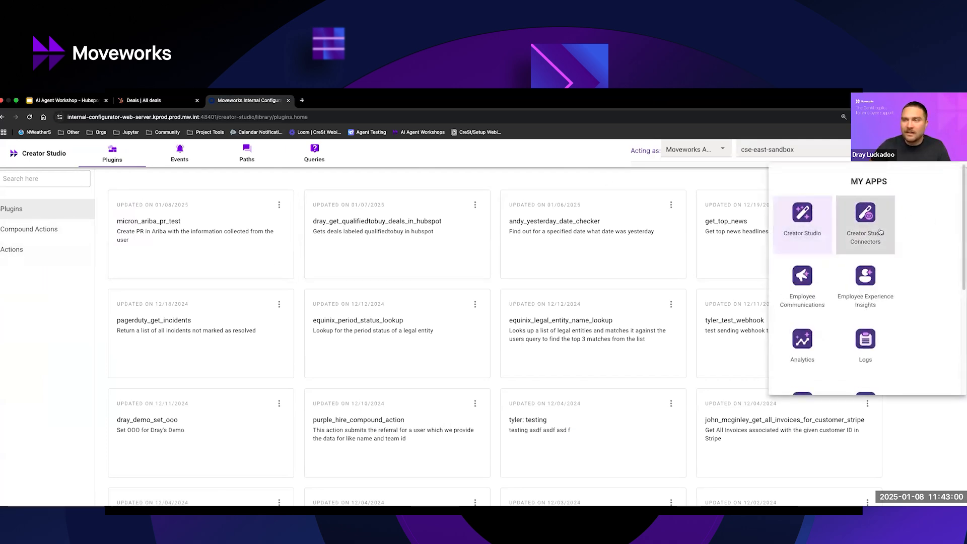
left_click(553, 176)
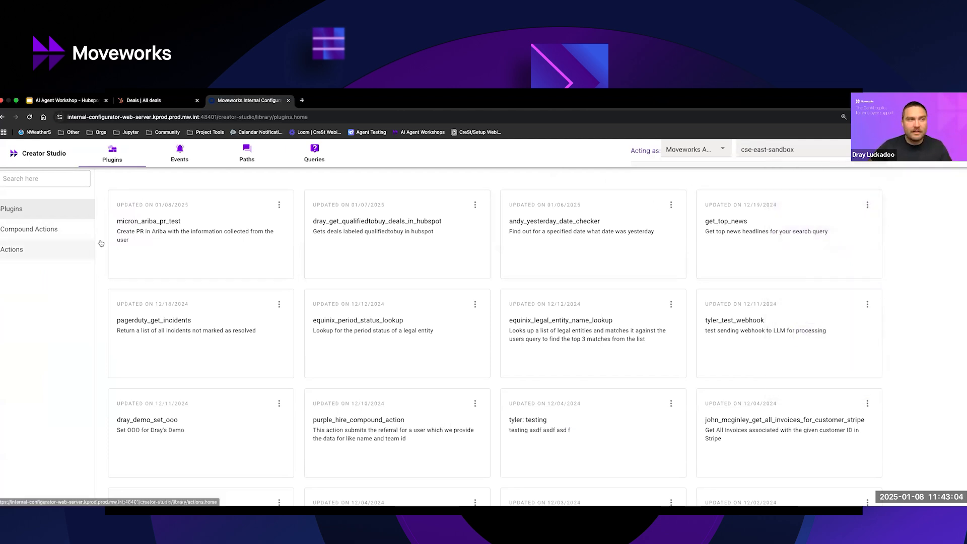
Create a new API action in the Actions library by importing the copied Create deal cURL command with its bearer access token.
left_click(63, 254)
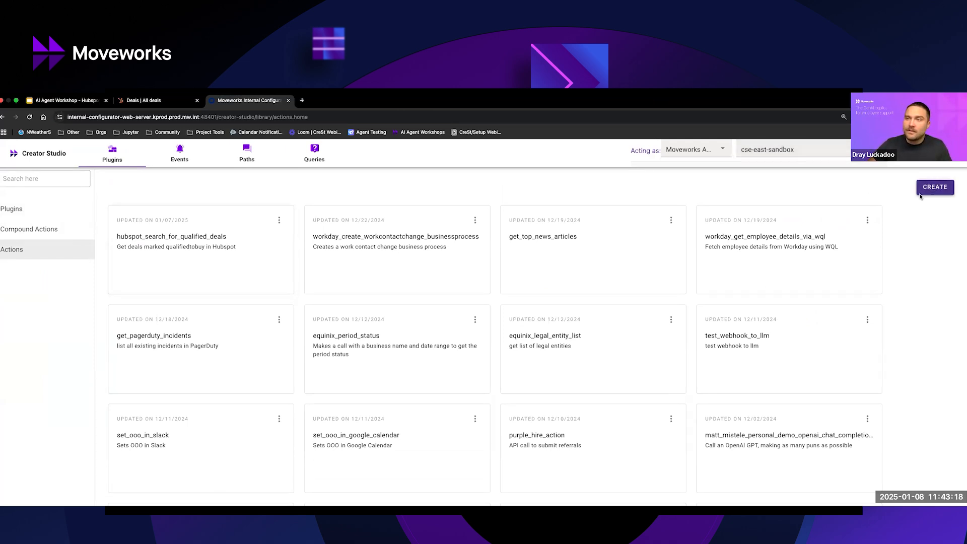
left_click(935, 187)
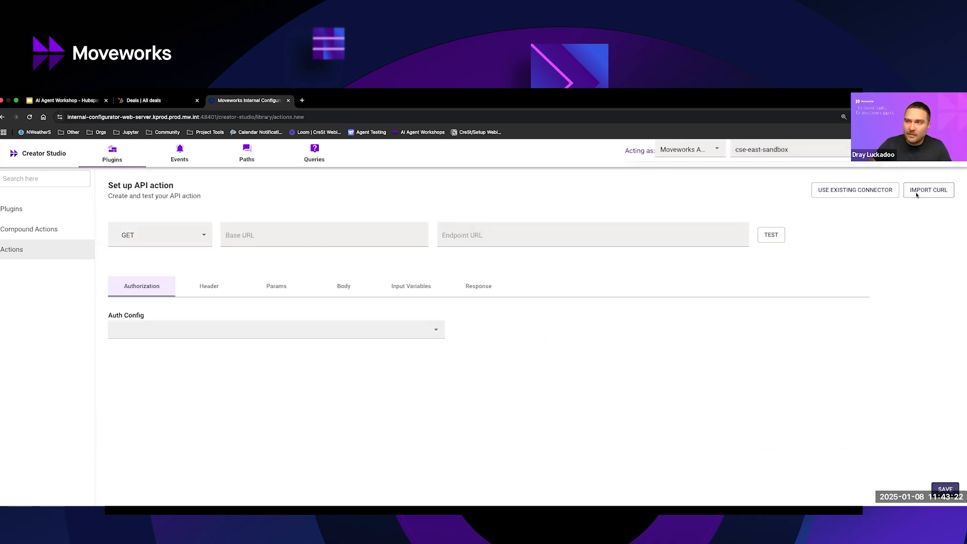
left_click(917, 195)
left_click(373, 325)
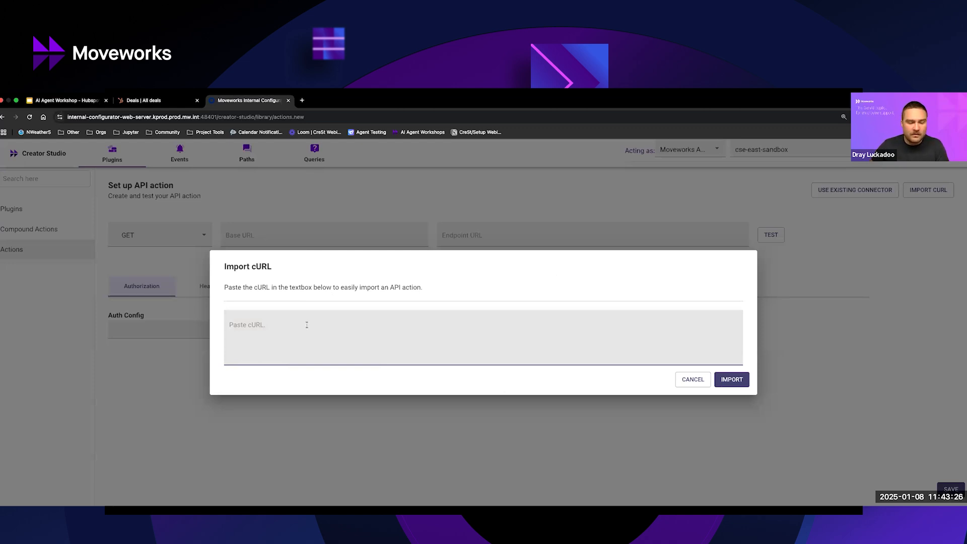
key("super+v")
scroll(340, 348, "up", 5)
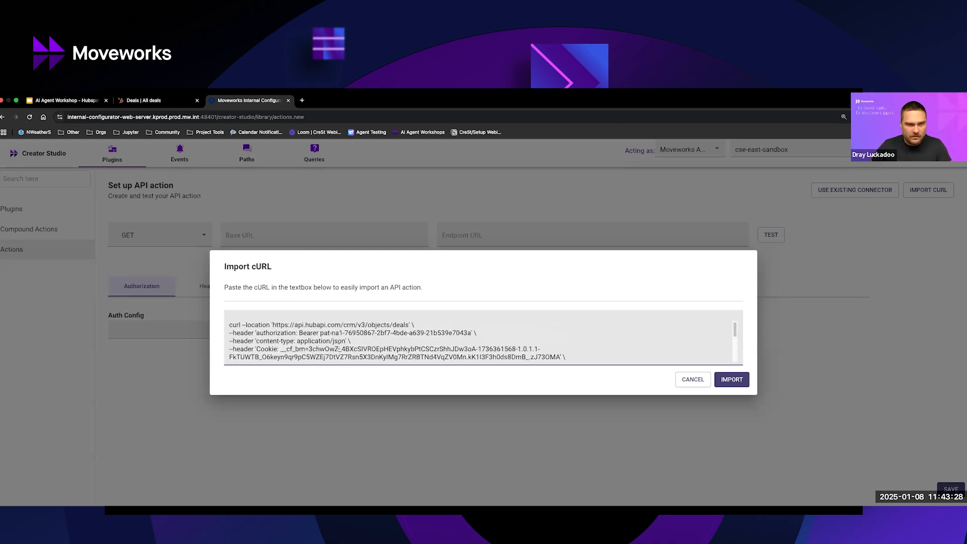
left_click(730, 381)
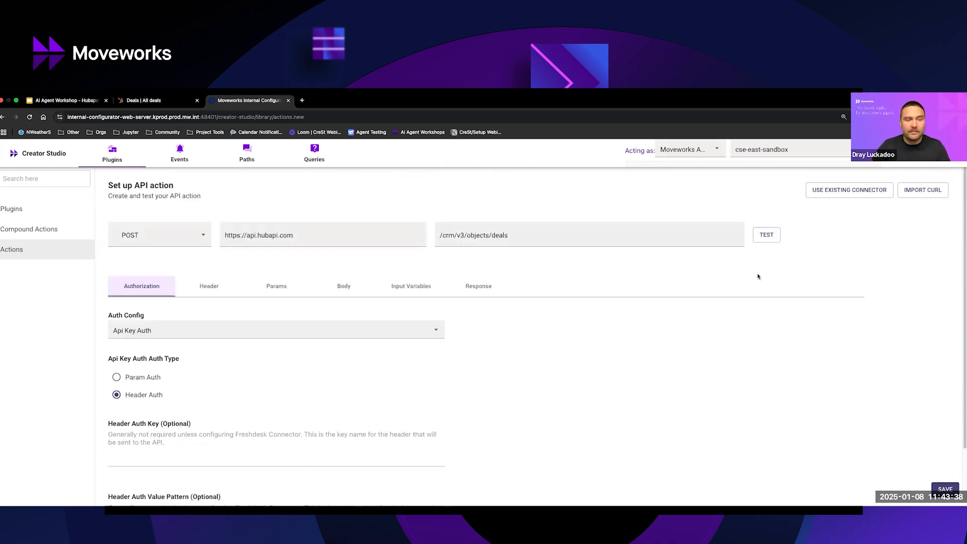
Apply the existing dray_hubspot connector to the API action.
left_click(821, 192)
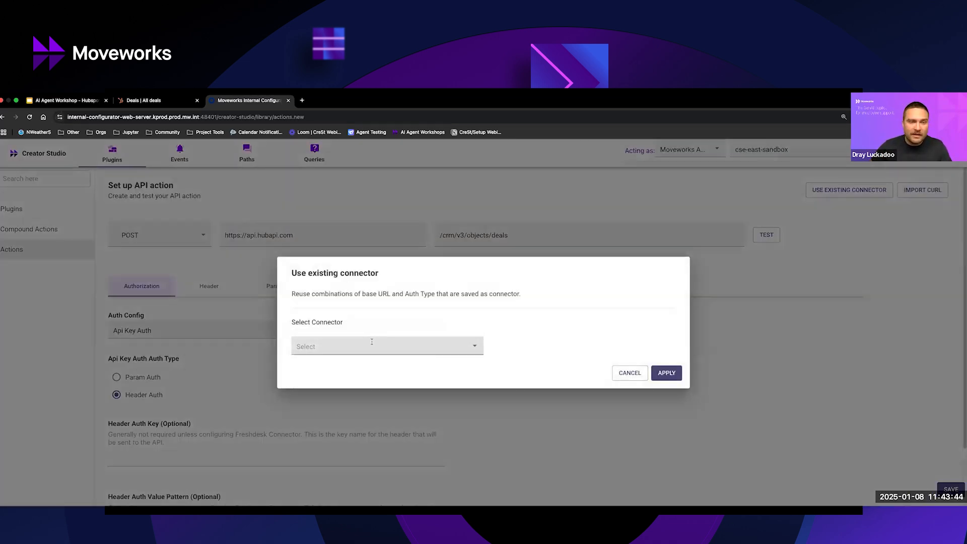
left_click(372, 342)
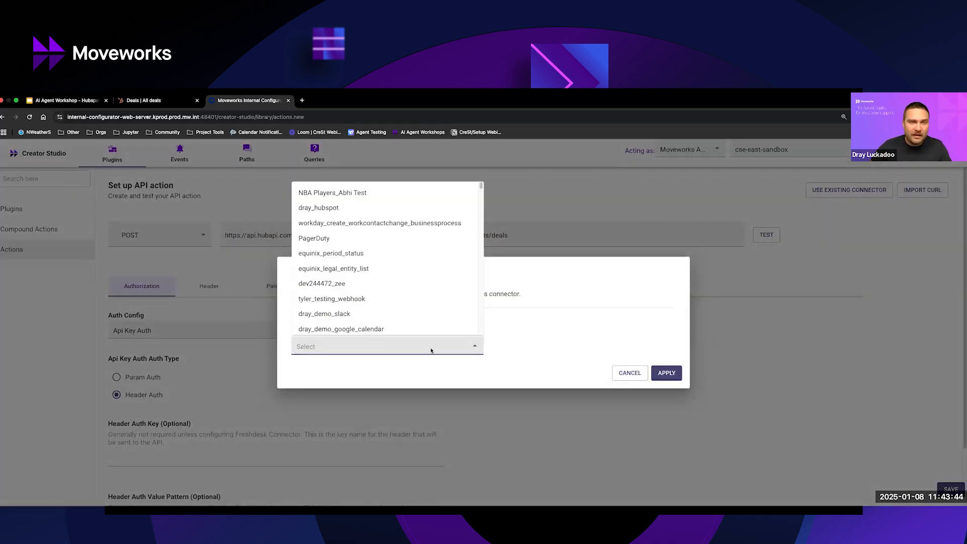
left_click(320, 209)
left_click(666, 372)
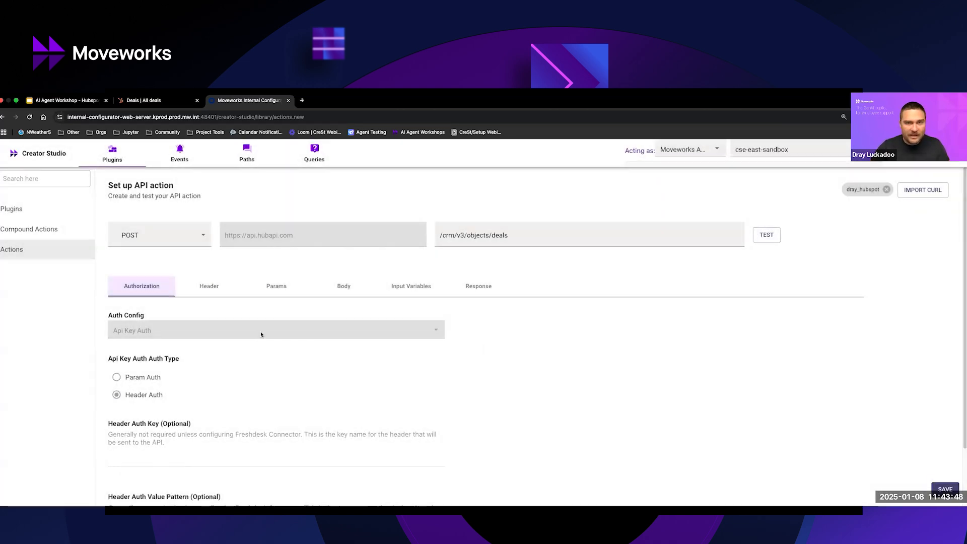
Review the connector's API key authorization settings and check where Creator Studio Connectors is among the available apps.
scroll(139, 431, "down", 3)
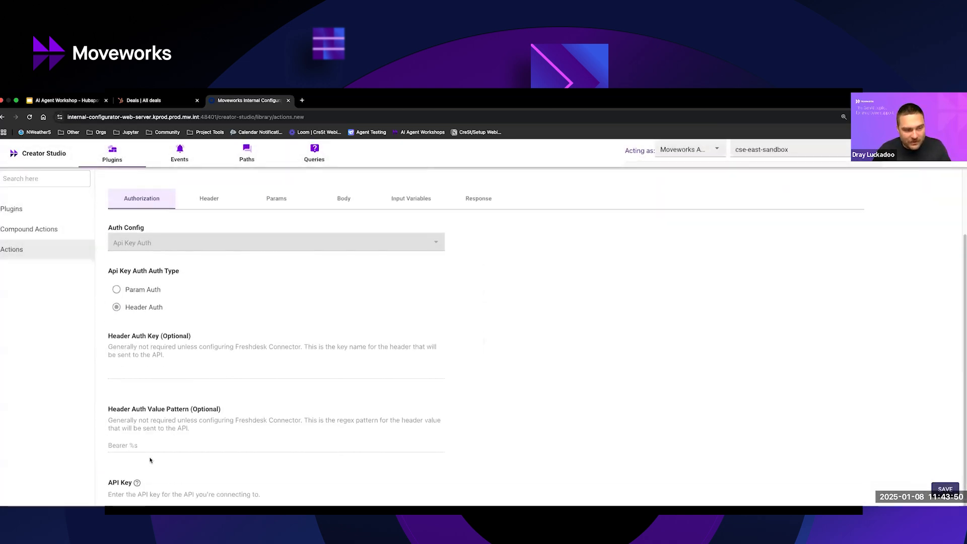
scroll(477, 367, "up", 3)
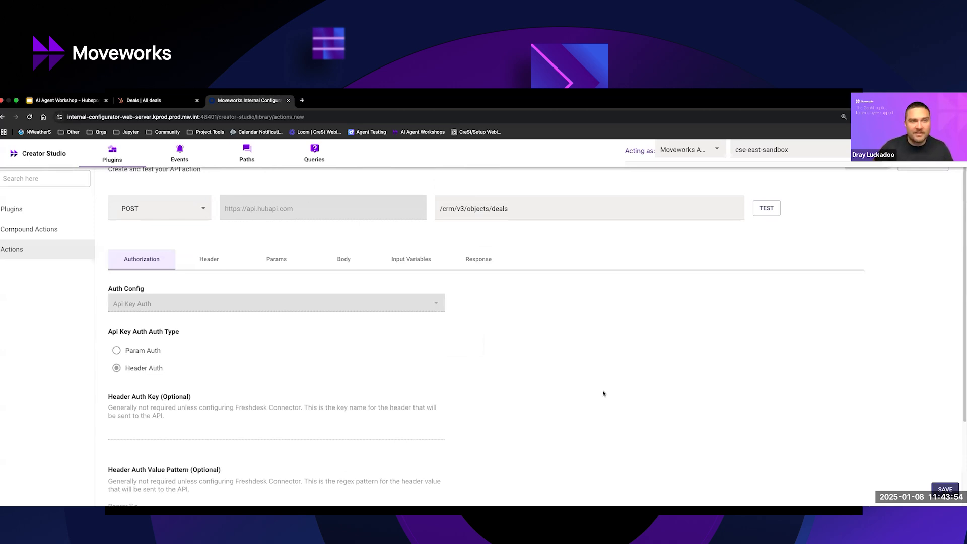
scroll(190, 314, "down", 2)
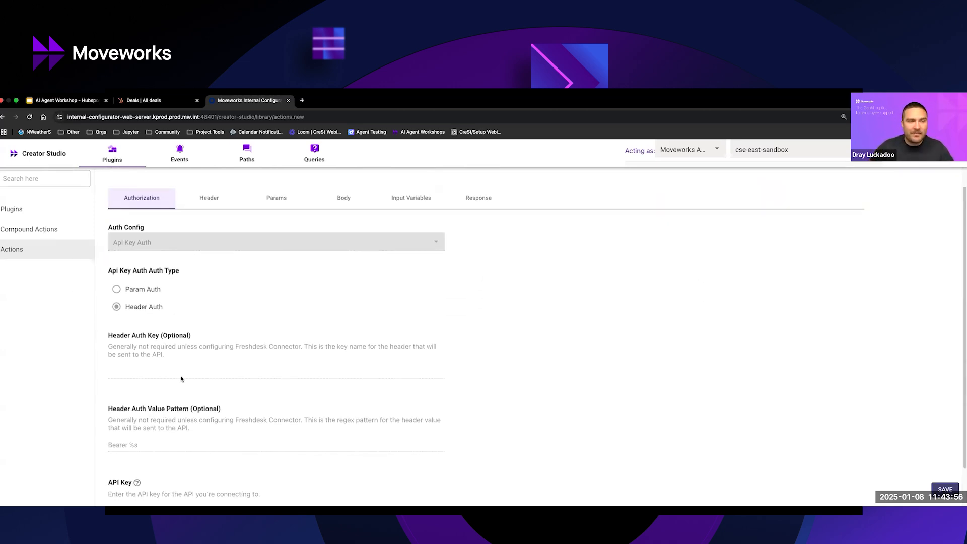
left_click(952, 166)
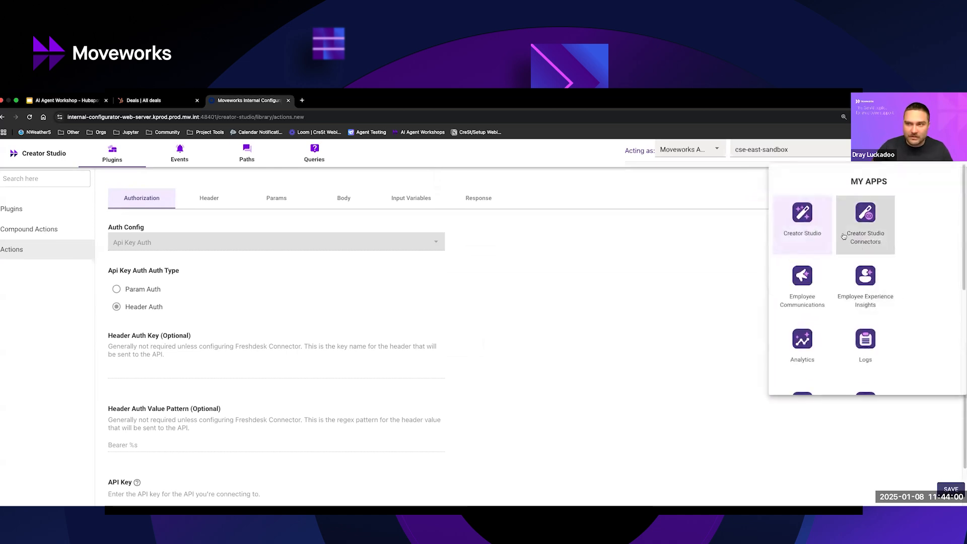
left_click(653, 249)
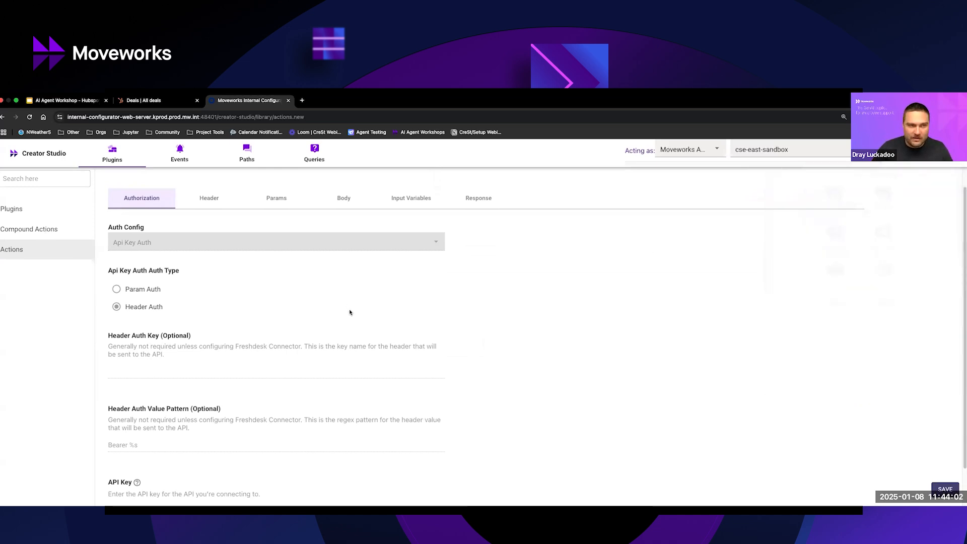
Delete the Cookie header from the API action, keeping the content-type header.
scroll(278, 290, "up", 1)
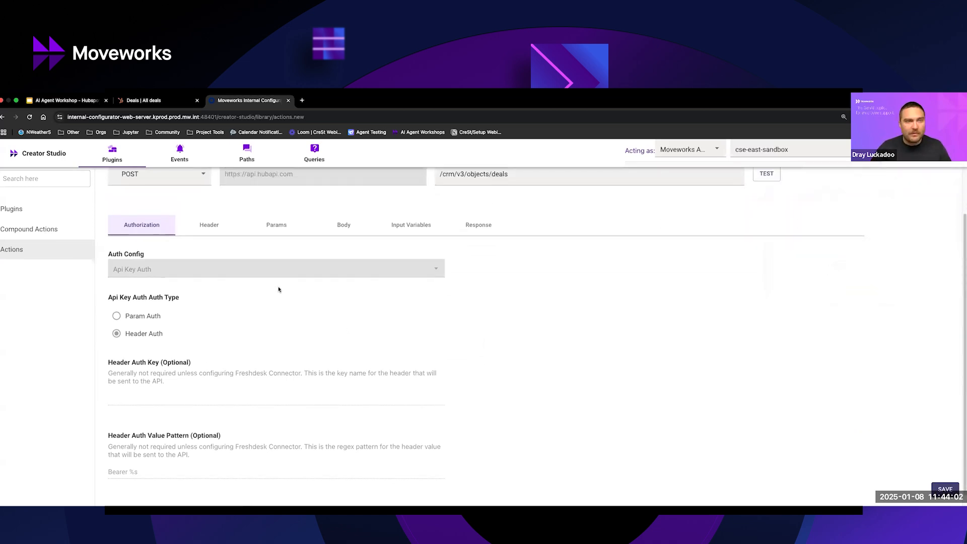
left_click(213, 227)
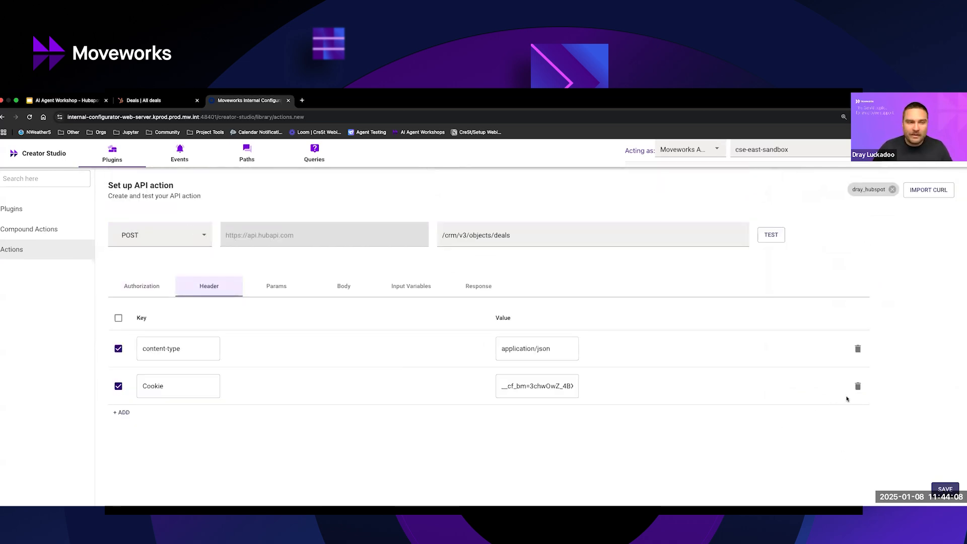
left_click(859, 387)
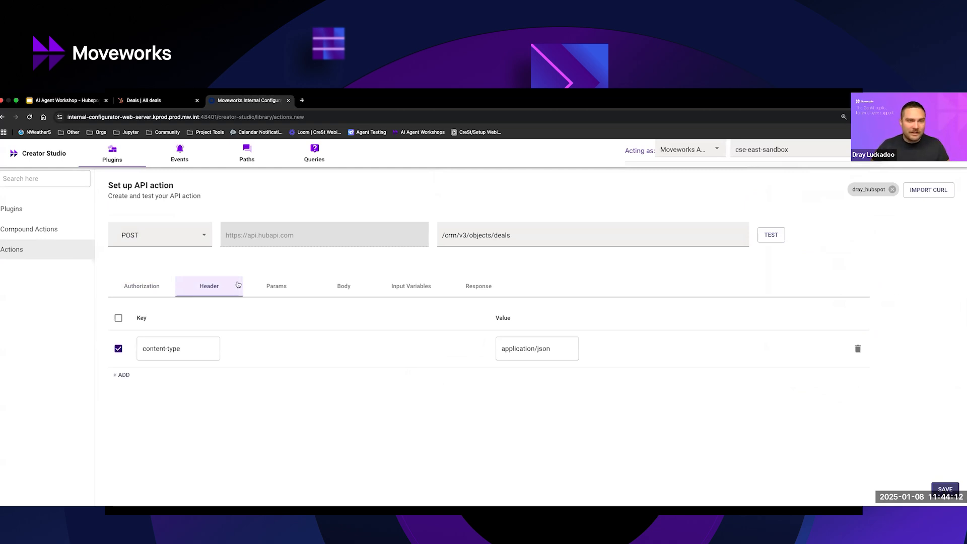
Check the action's query parameters and examine the deal name and deal stage values in the request body.
left_click(280, 290)
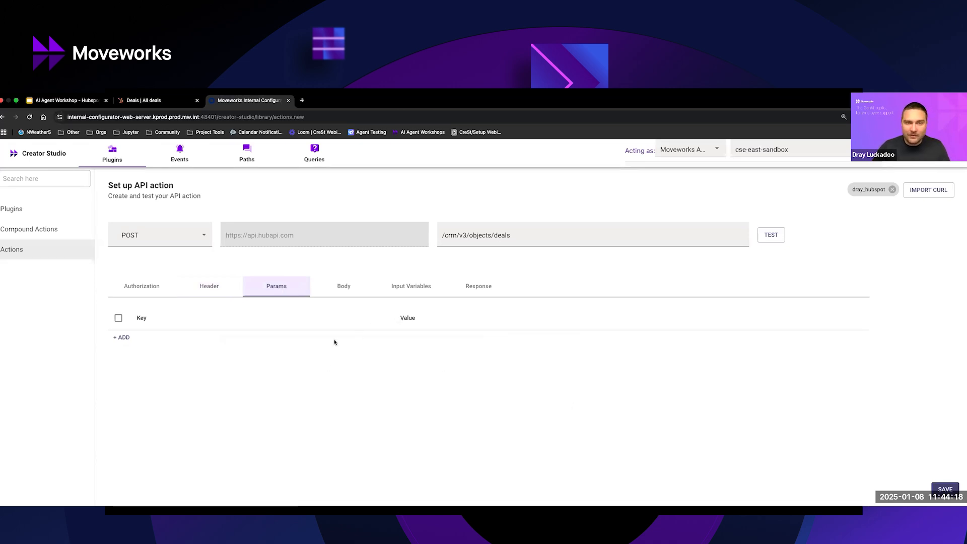
left_click(344, 291)
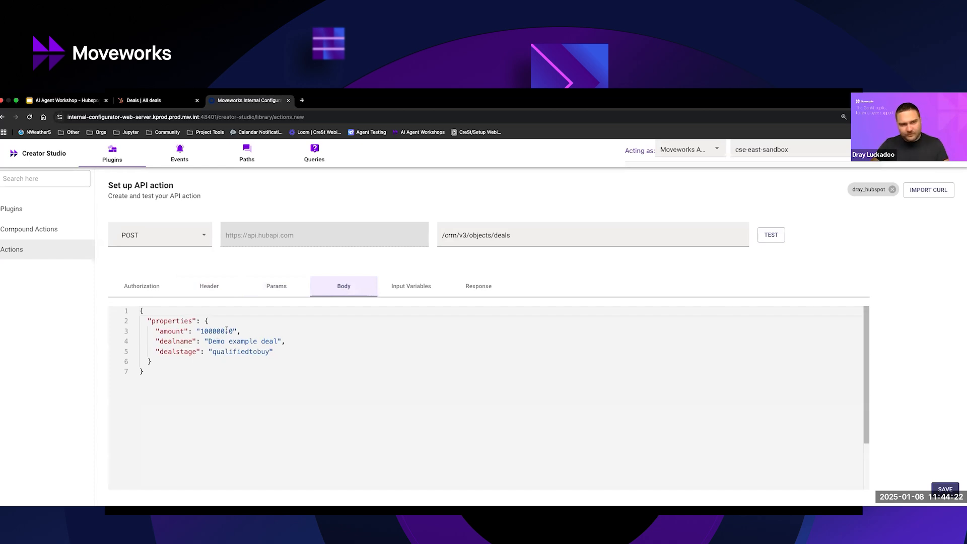
double_click(212, 342)
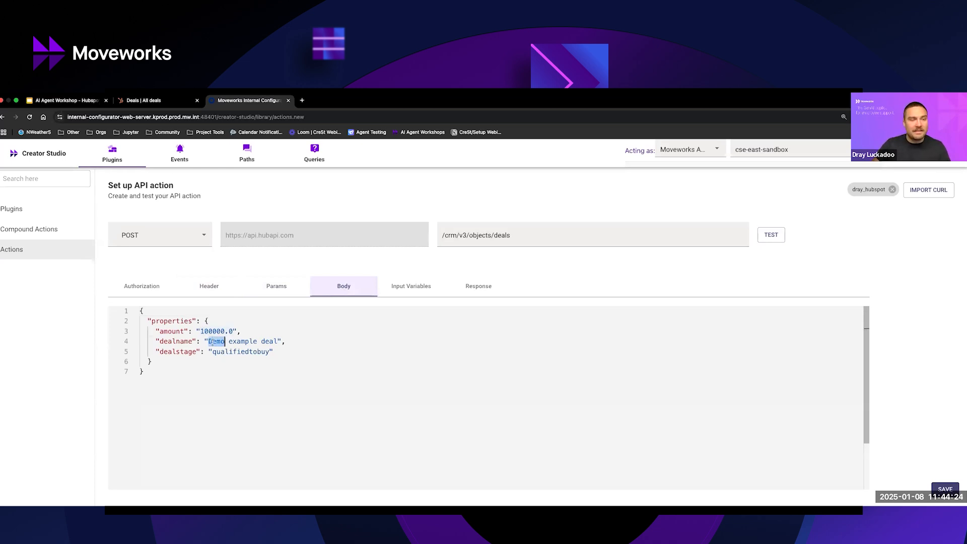
double_click(219, 351)
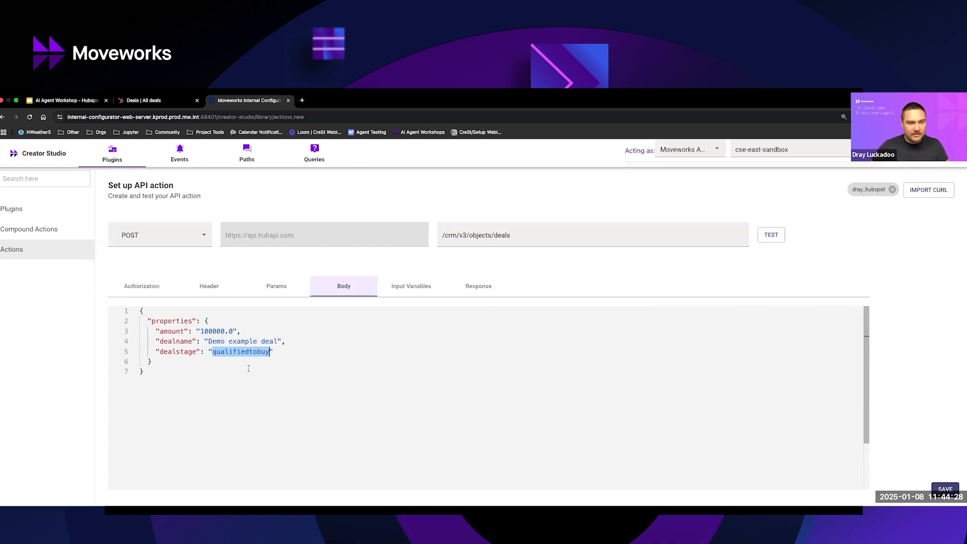
left_click_drag(276, 352, 205, 352)
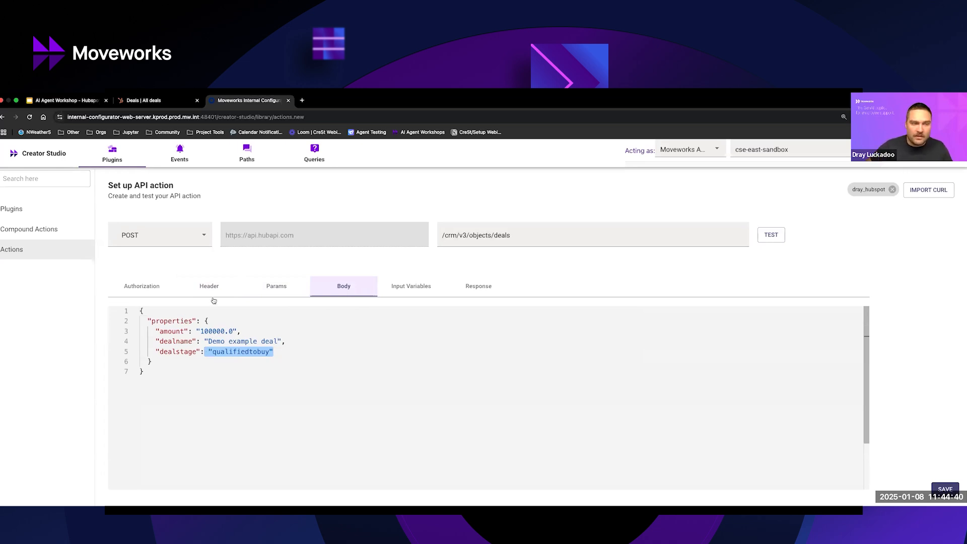
left_click_drag(209, 341, 278, 341)
type("{{")
type("deal_name")
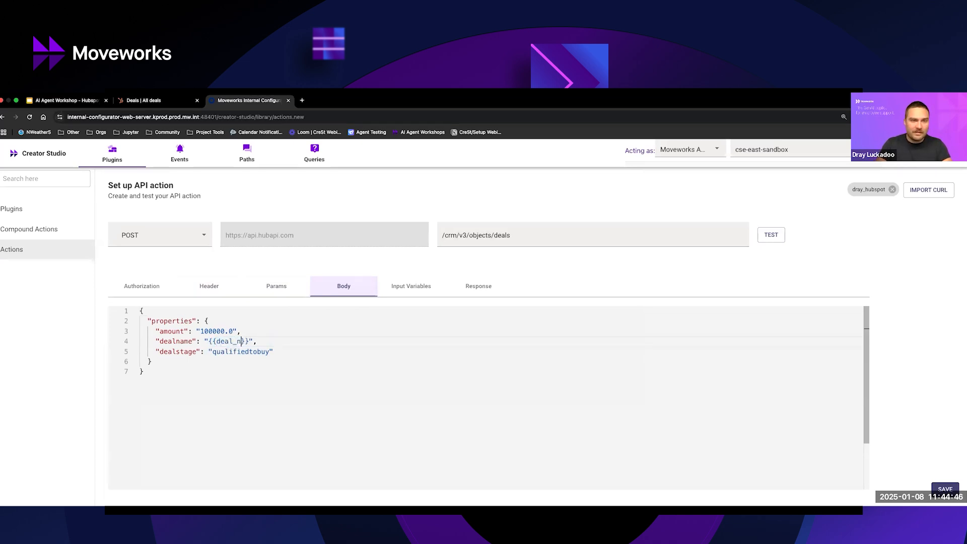
key("super+z")
key("super+z")
key("super+z")
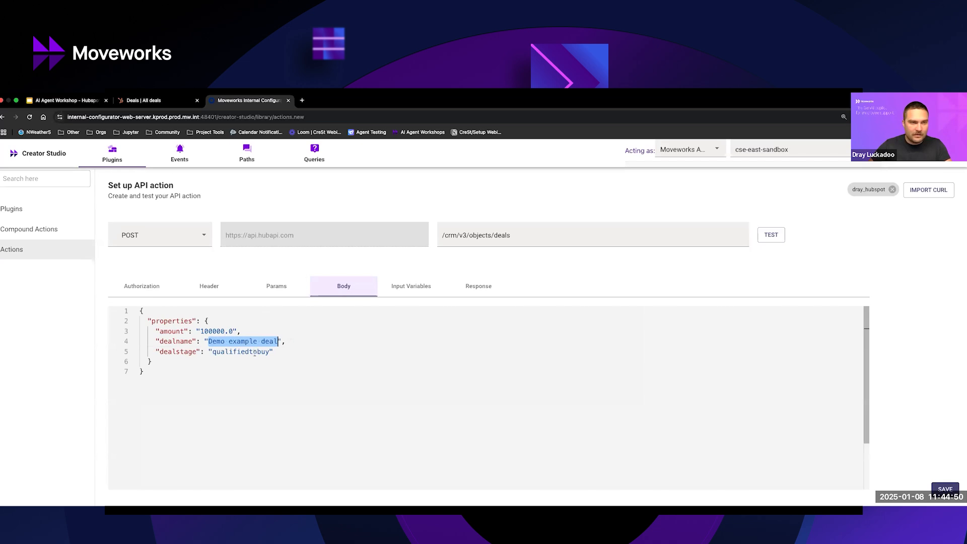
Replace the hardcoded dealname and amount values in the request body with the variables {{deal_name}} and {{deal_amount}}.
type("{{")
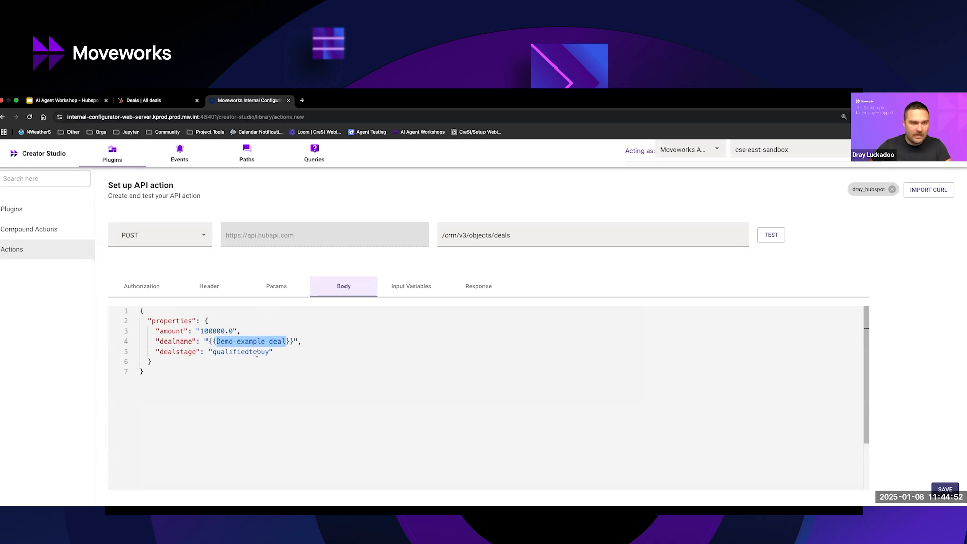
type("deal_name")
left_click_drag(201, 331, 235, 331)
type("{{")
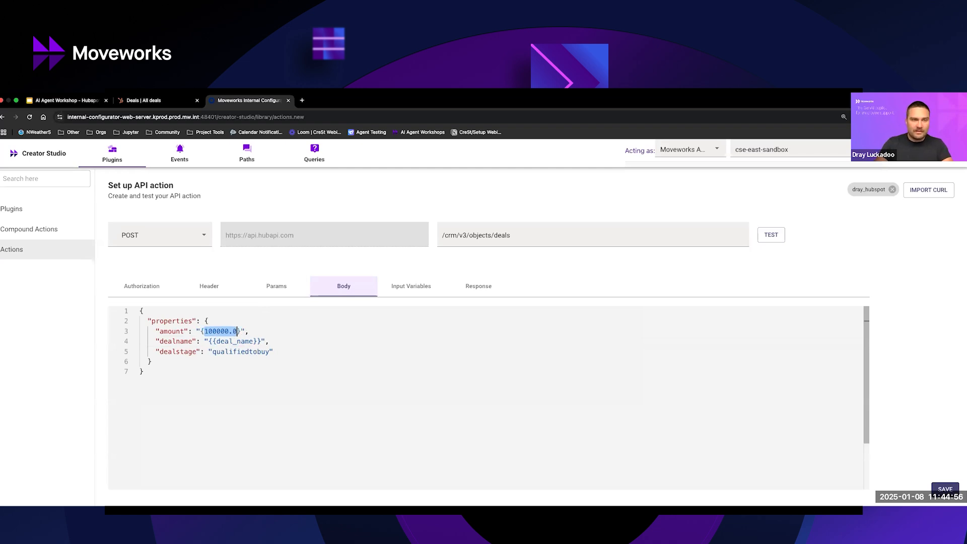
type("deal_amount")
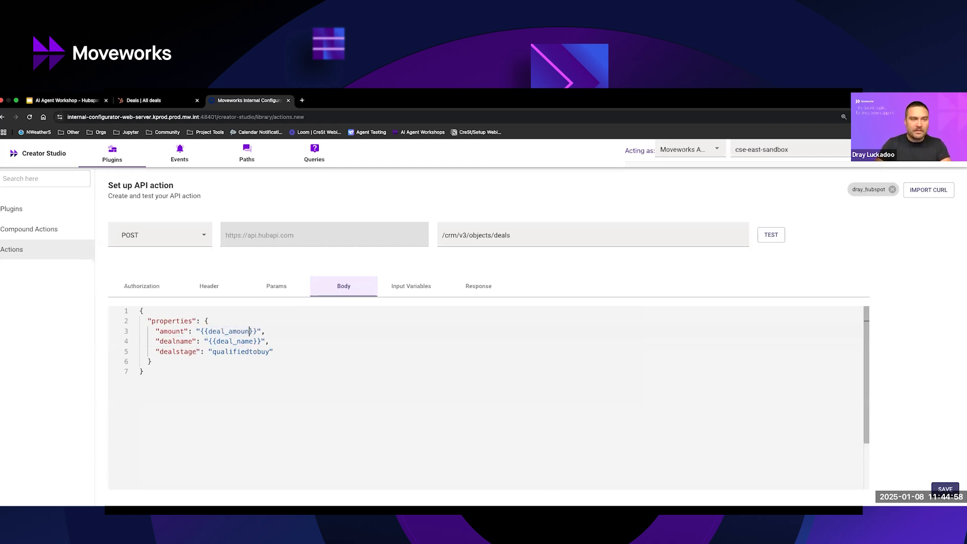
key("Down")
key("Down")
key("Down")
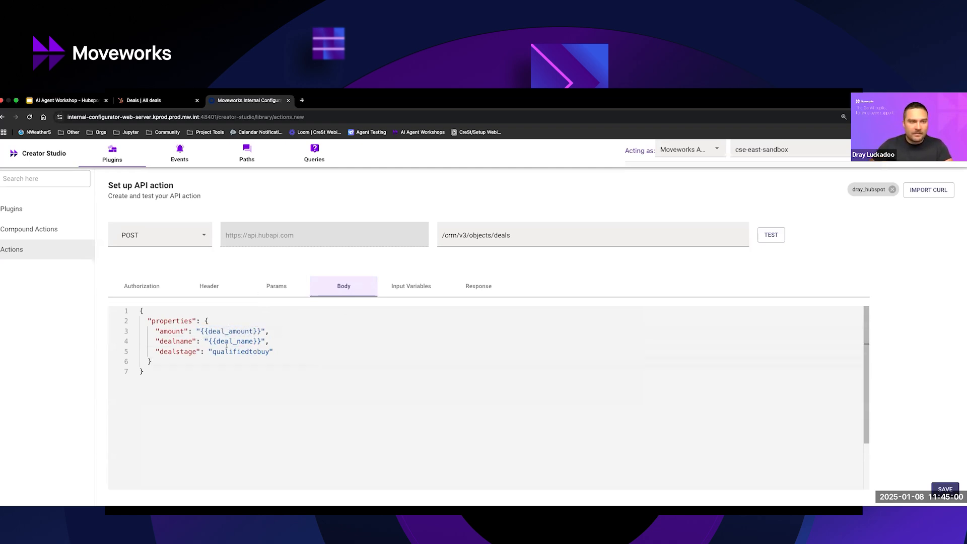
Set the example value of the deal_amount input variable to 100000.00.
left_click(401, 292)
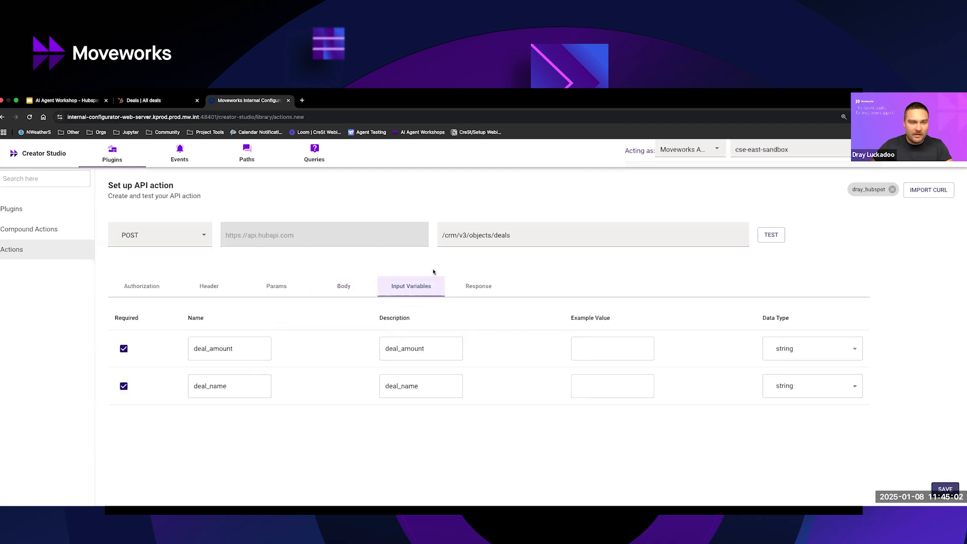
left_click(607, 346)
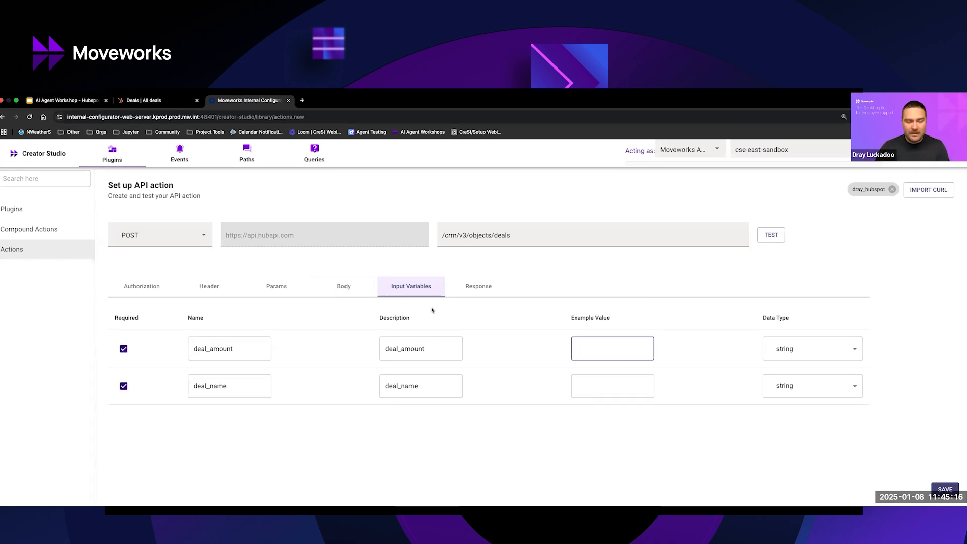
type("10000")
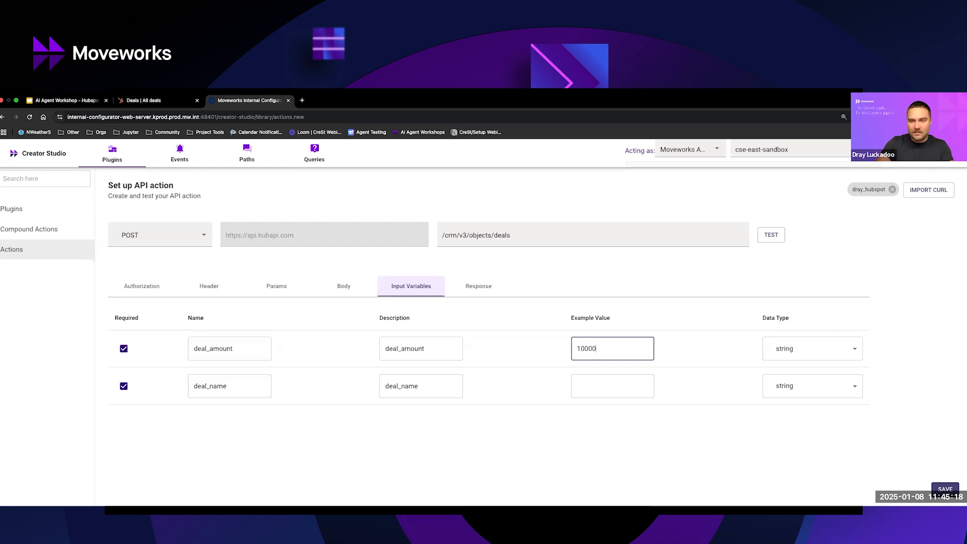
type("0.00")
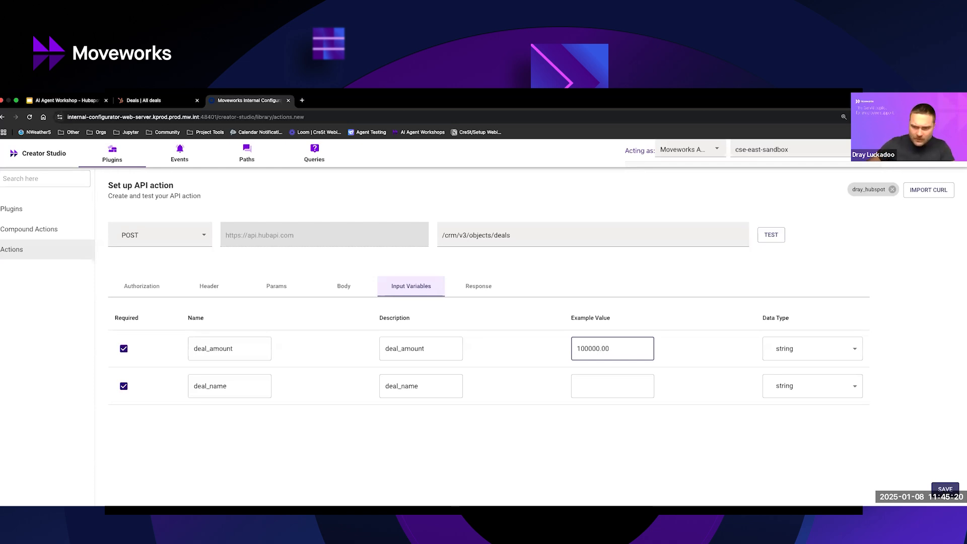
Set the example value of the deal_name input variable to Example Deal.
left_click(583, 384)
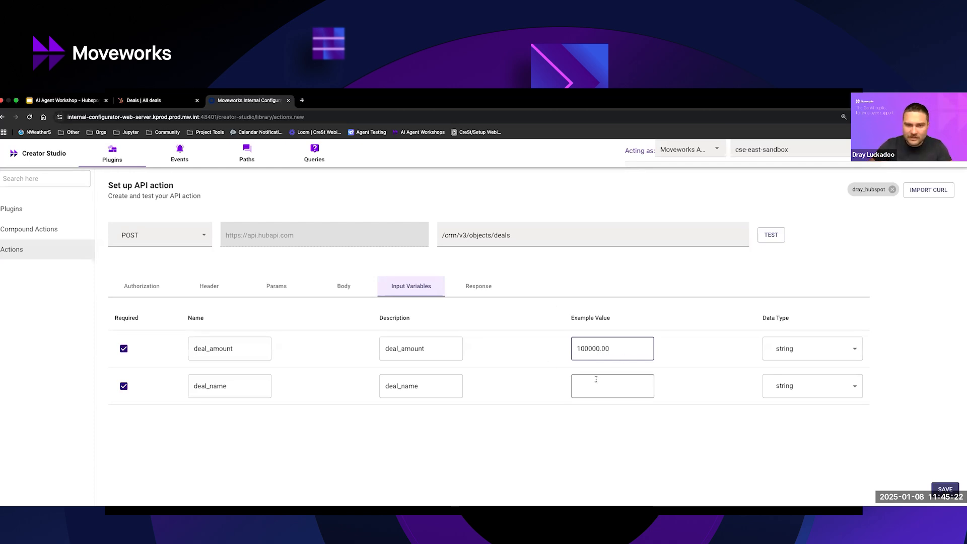
type("Example Dea")
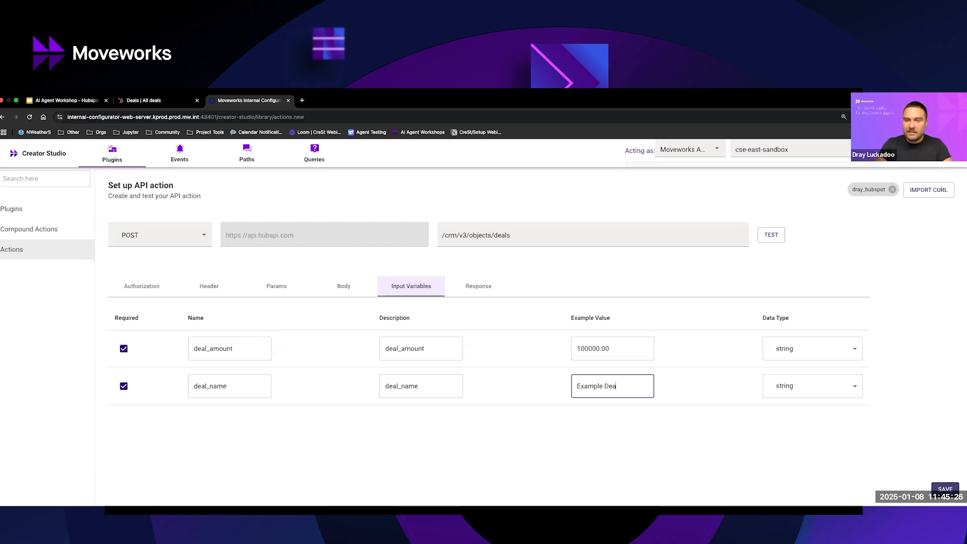
type("l -")
key("super+a")
key("BackSpace")
type("Example Dea")
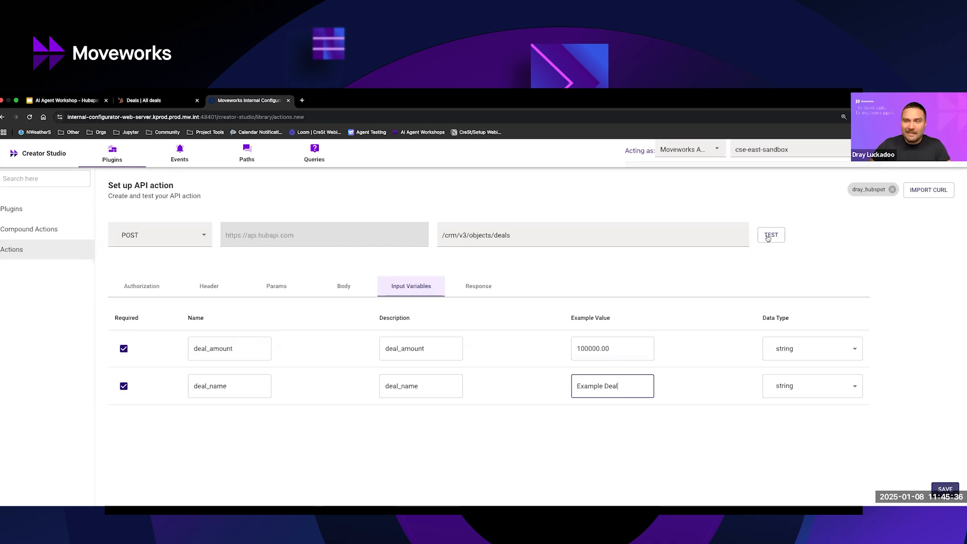
Recheck the amount variable in the body and the input variables' example values, and view the HubSpot deals board.
left_click(341, 283)
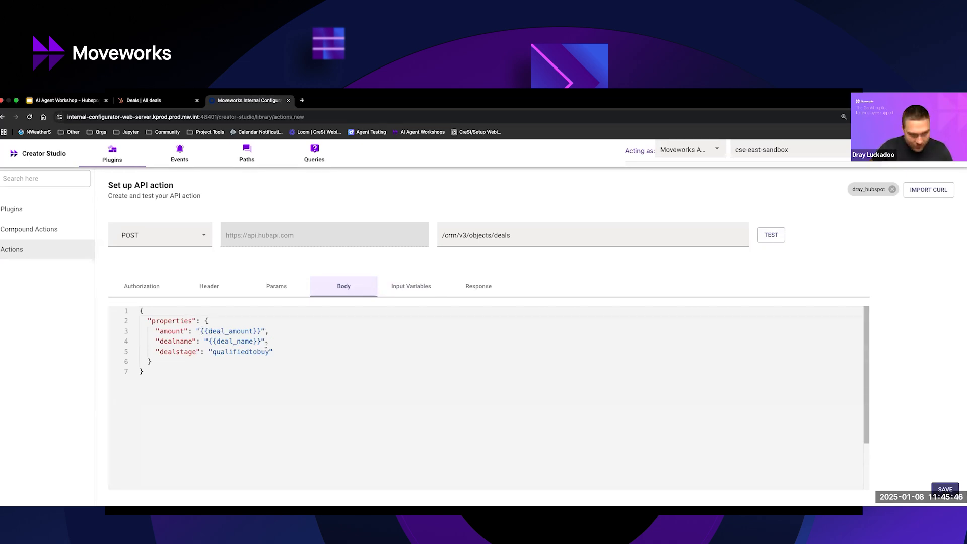
left_click_drag(263, 332, 196, 331)
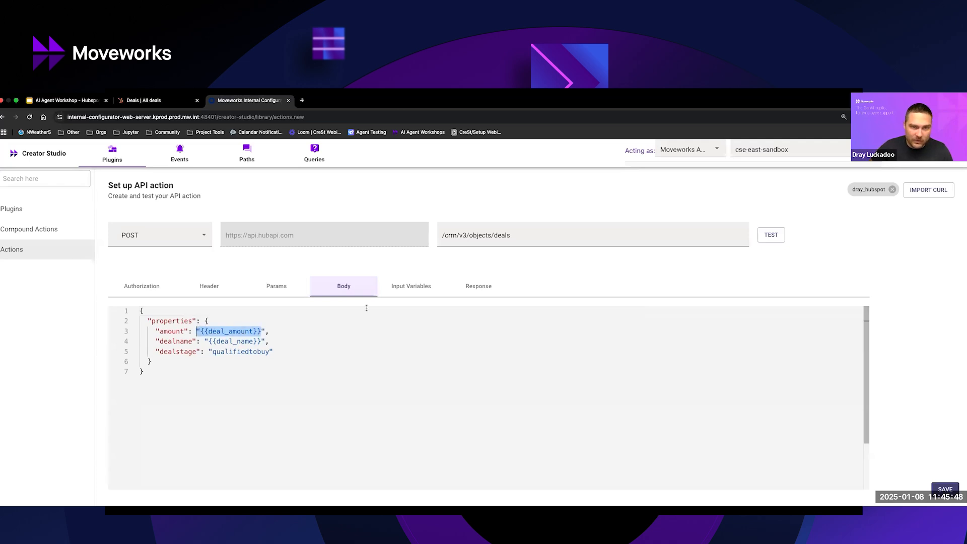
left_click(416, 286)
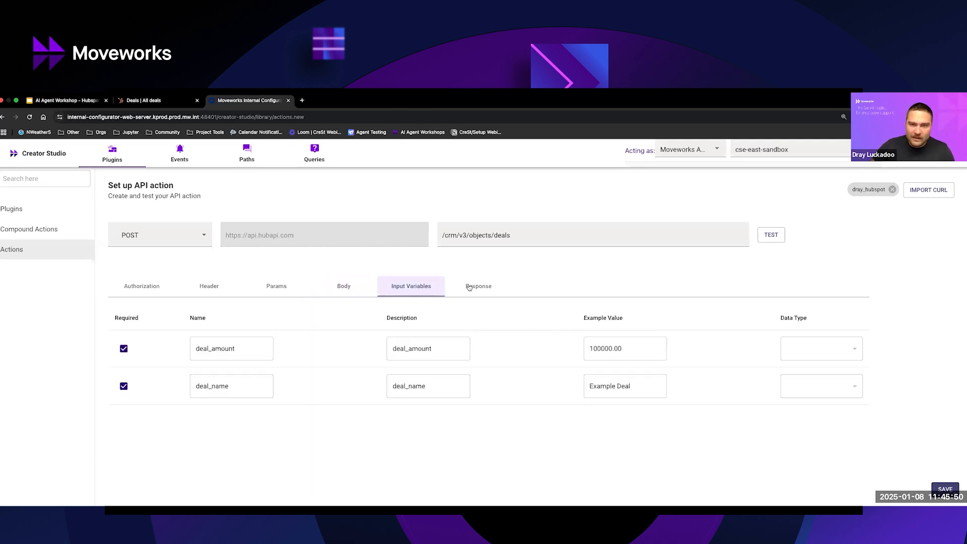
left_click(177, 106)
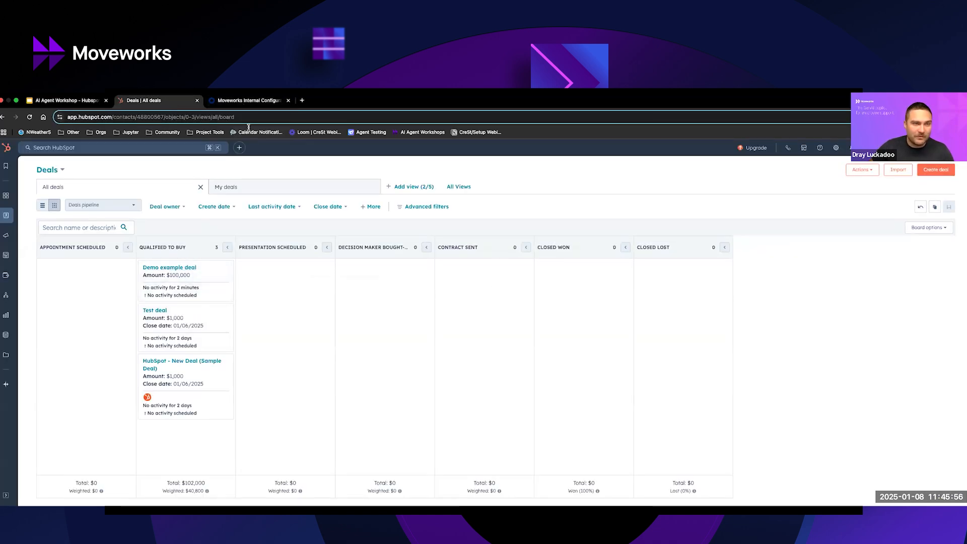
Return to Creator Studio, test the create-deal API action and review its response and output schema.
left_click(255, 103)
left_click(772, 235)
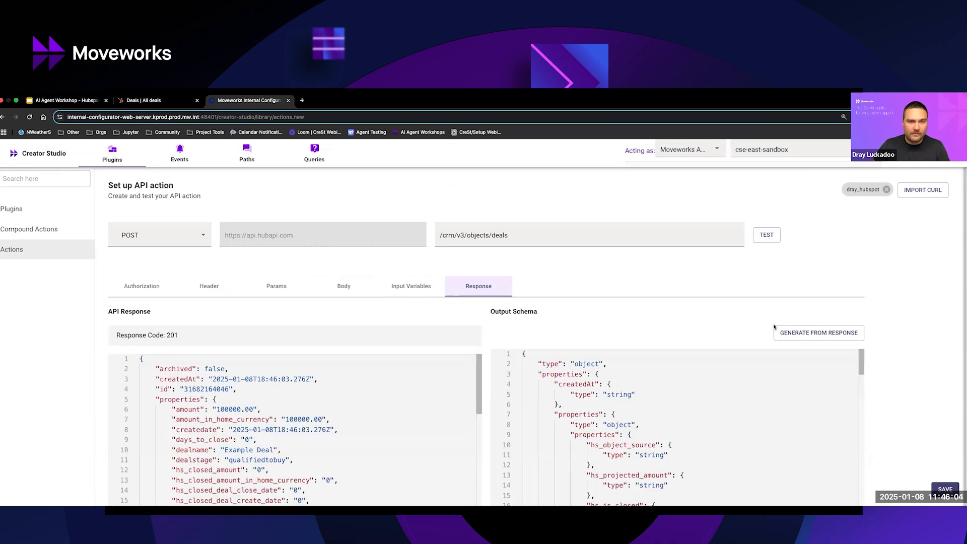
scroll(251, 388, "down", 2)
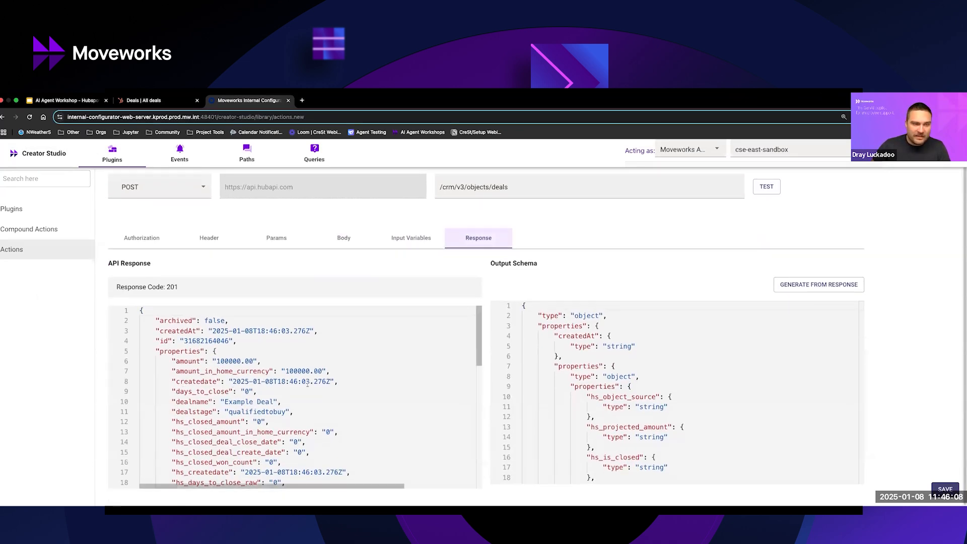
Inspect the creation date, deal id and amount in the API response, and look through the output schema.
left_click_drag(232, 382, 331, 381)
left_click(200, 341)
double_click(201, 341)
left_click(236, 361)
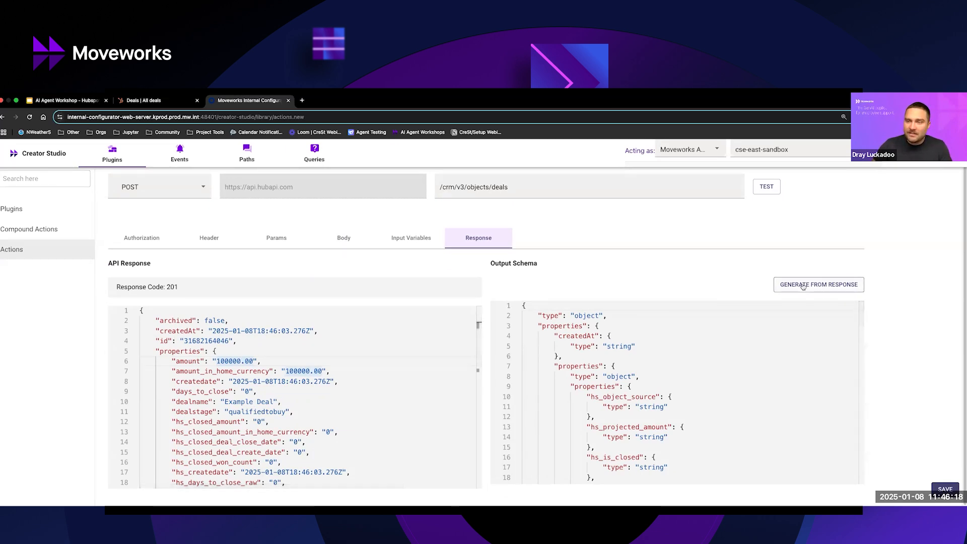
scroll(591, 363, "down", 15)
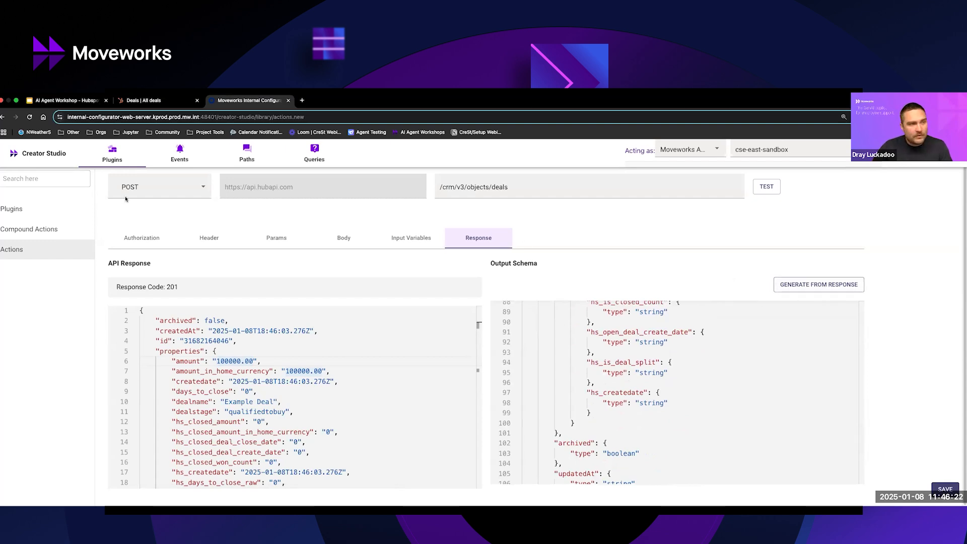
scroll(642, 387, "up", 15)
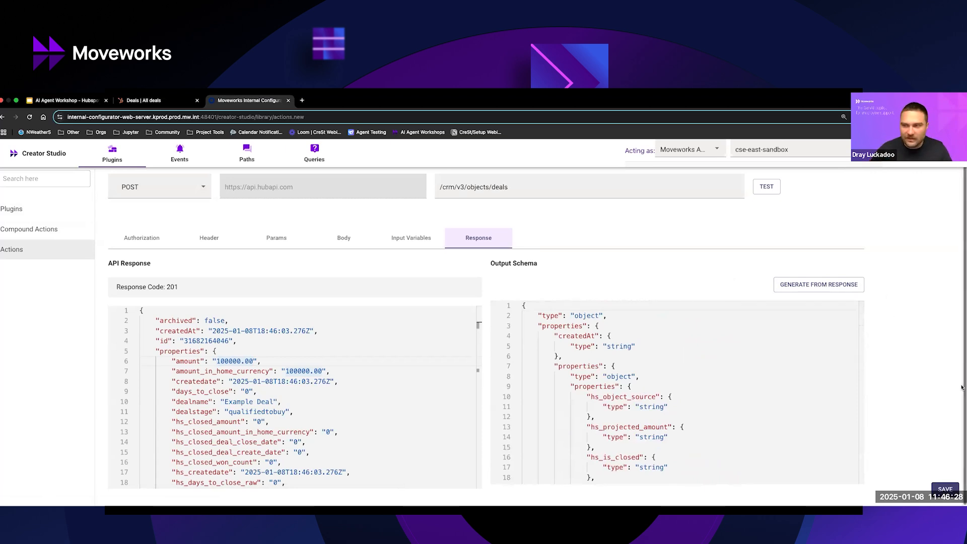
scroll(552, 280, "up", 1)
scroll(552, 280, "up", 1)
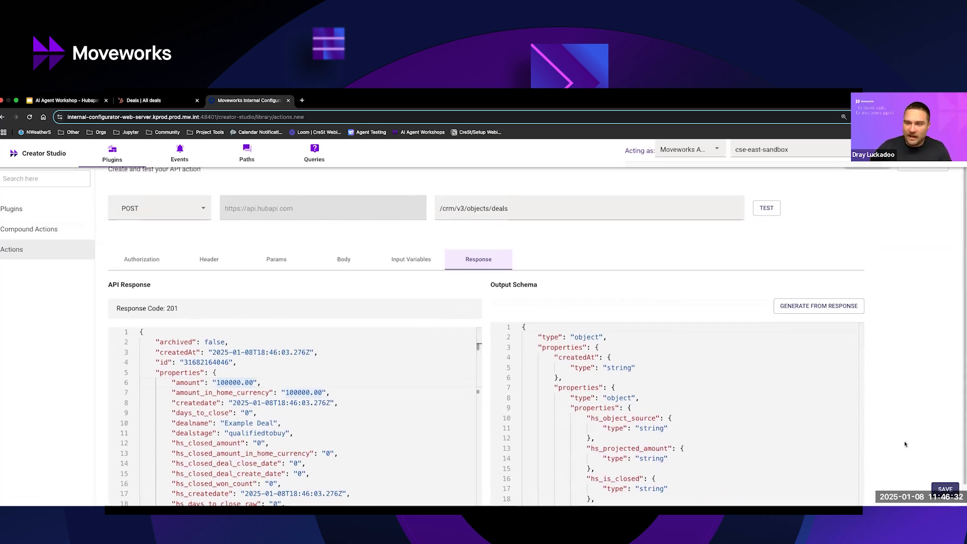
scroll(906, 443, "down", 1)
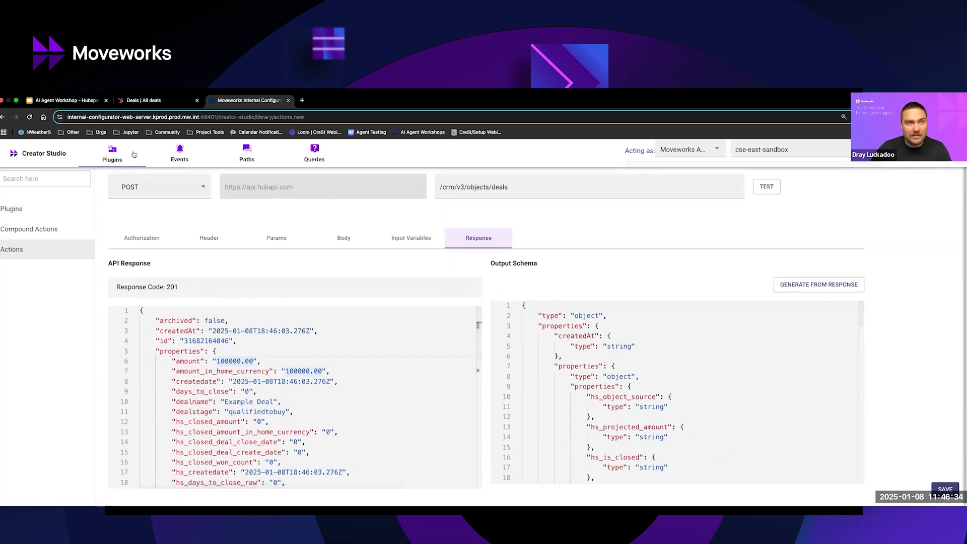
Switch to HubSpot, refresh the deals board to check for Example Deal, and return to Creator Studio.
left_click(146, 102)
left_click(30, 118)
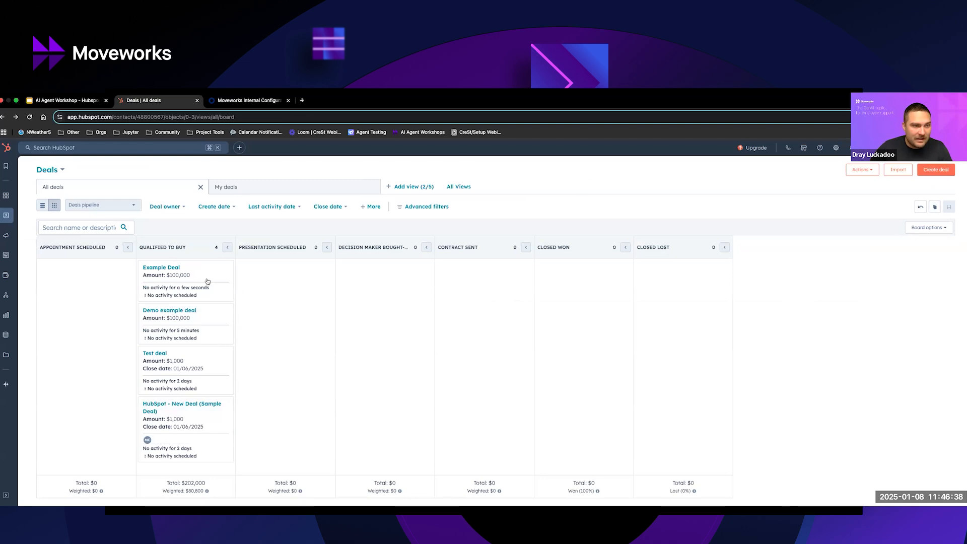
left_click(247, 100)
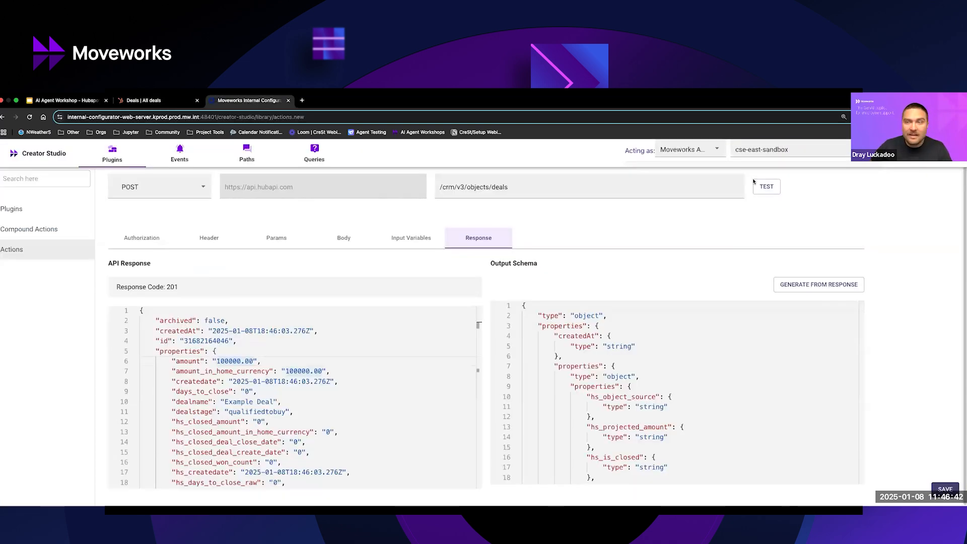
Start saving the API action and name the API hubspot_create_new_qualifiedtobuy_deal.
left_click(949, 489)
left_click(549, 329)
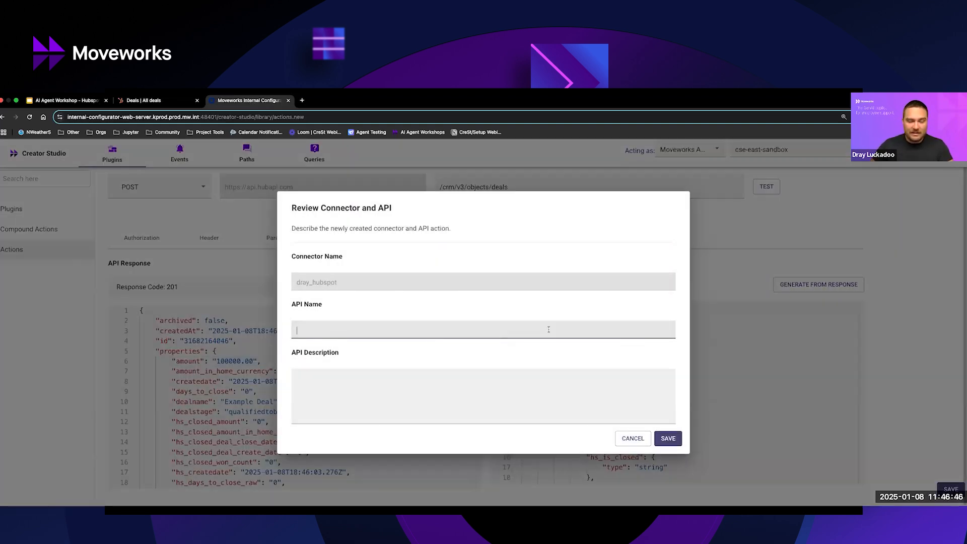
type("hubspot_cr")
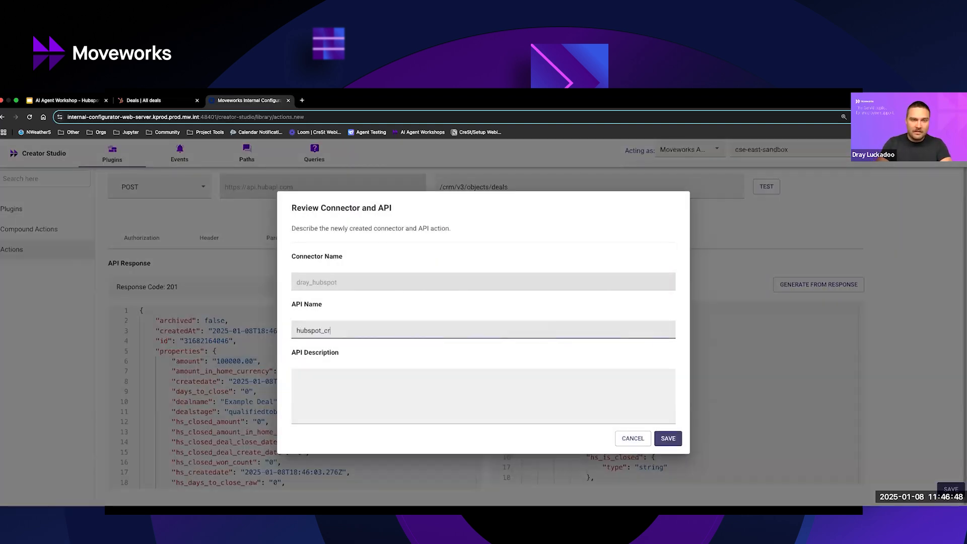
type("eate_new_qualifiedtobuy_deal")
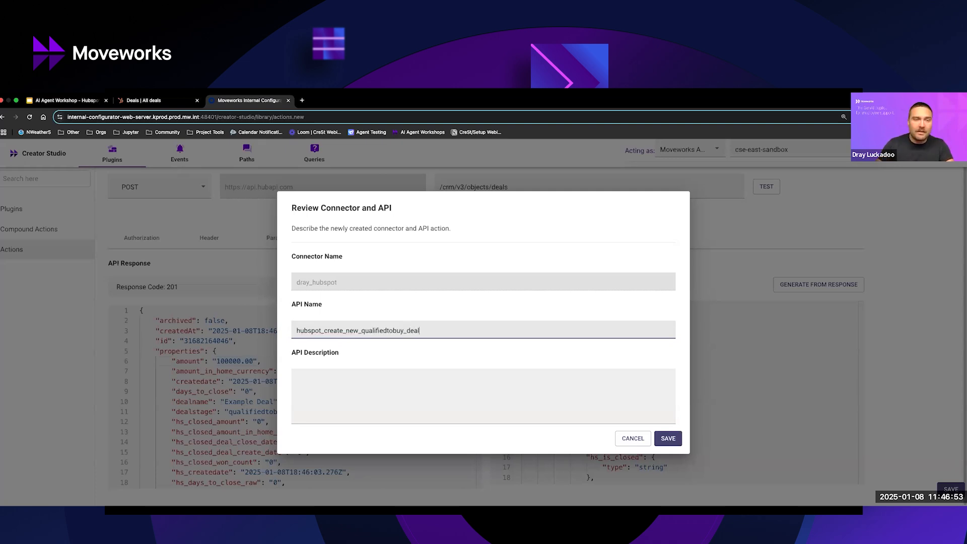
Enter the API description "Create a new open opportunity in Hubspot" and save the API action.
left_click(436, 405)
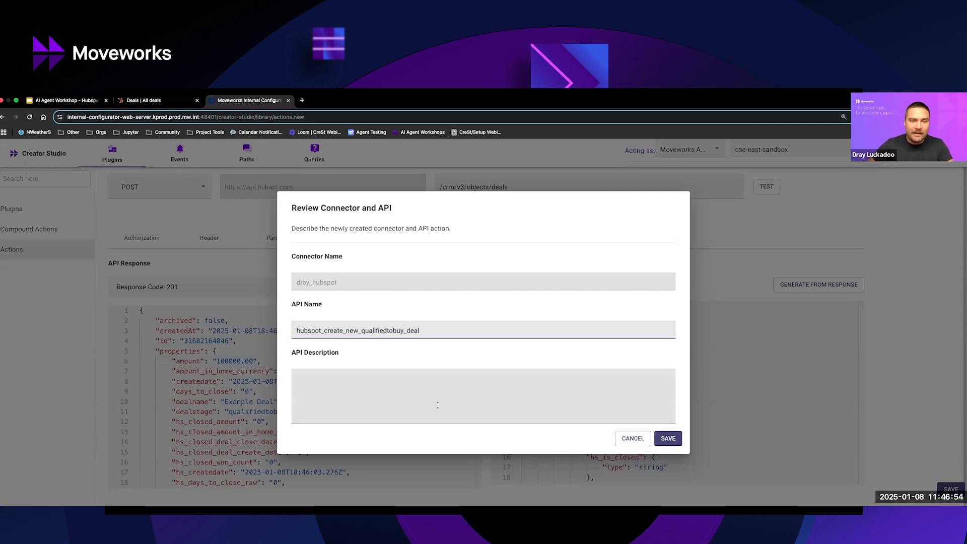
type("Create a new open opportunity in Hubspot")
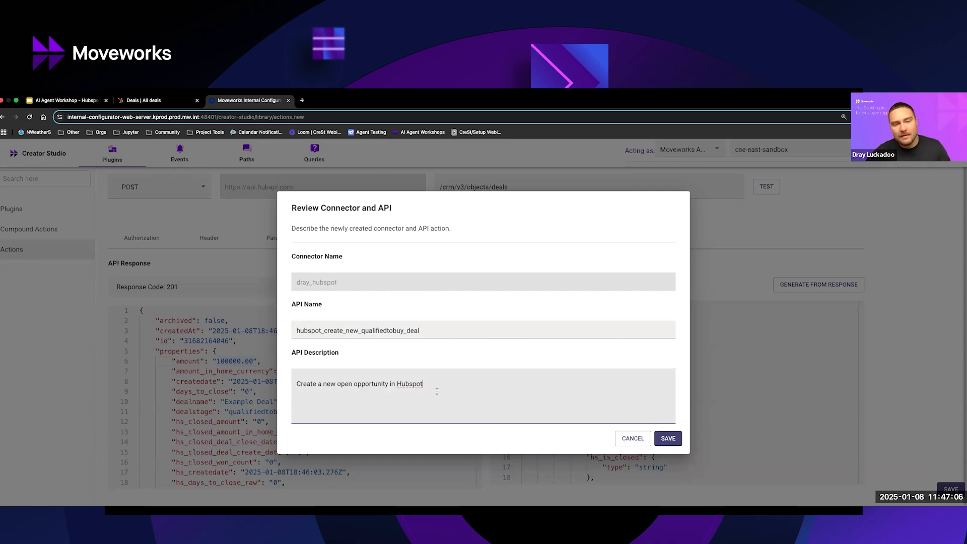
left_click_drag(423, 384, 295, 389)
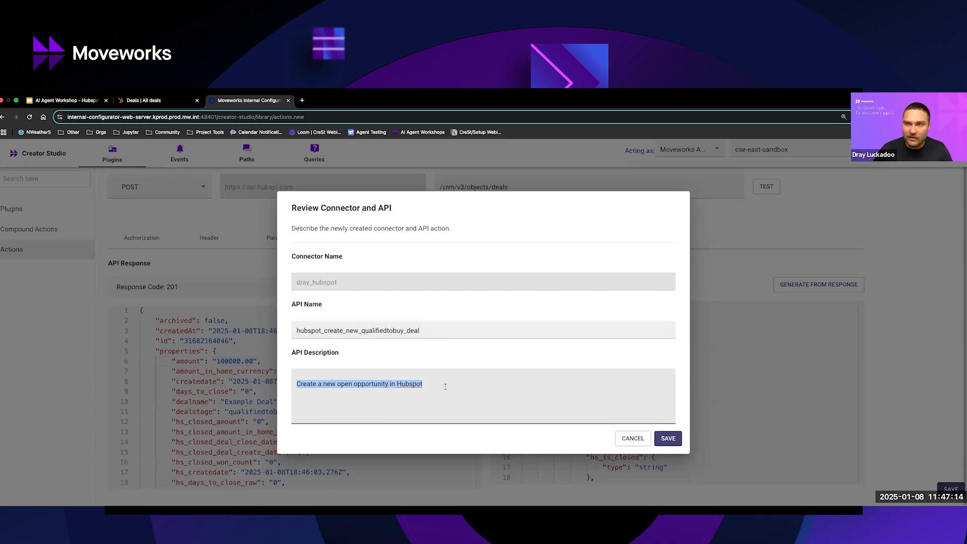
double_click(445, 338)
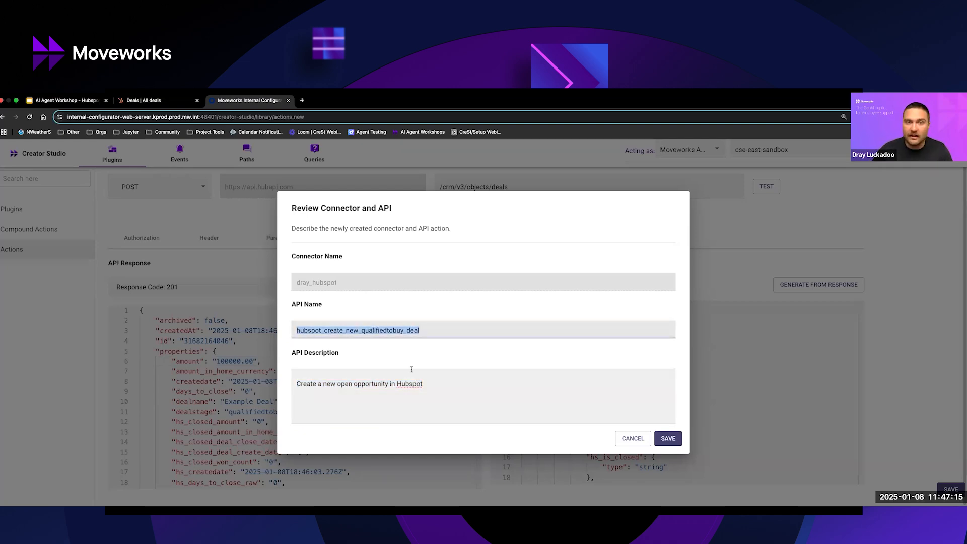
left_click(439, 350)
left_click_drag(297, 384, 403, 385)
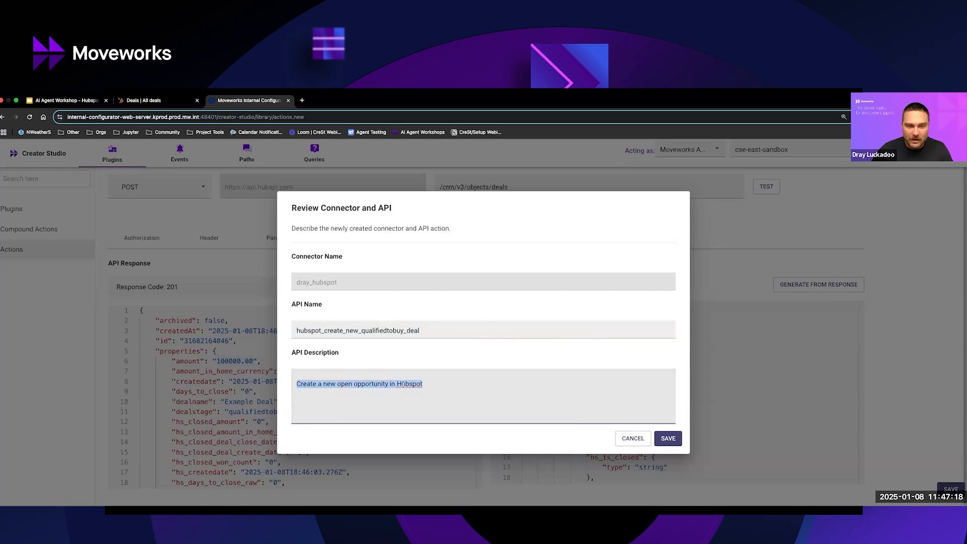
left_click(460, 386)
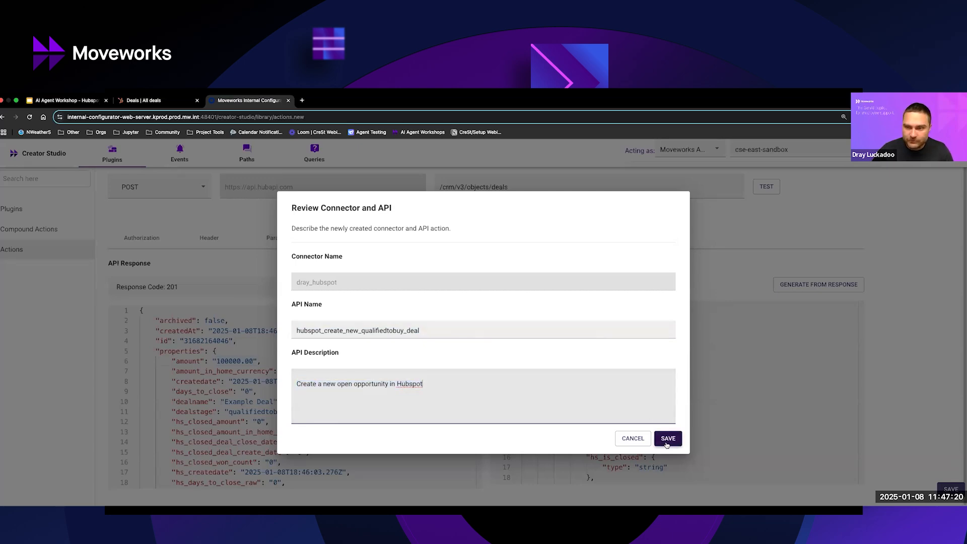
left_click(668, 439)
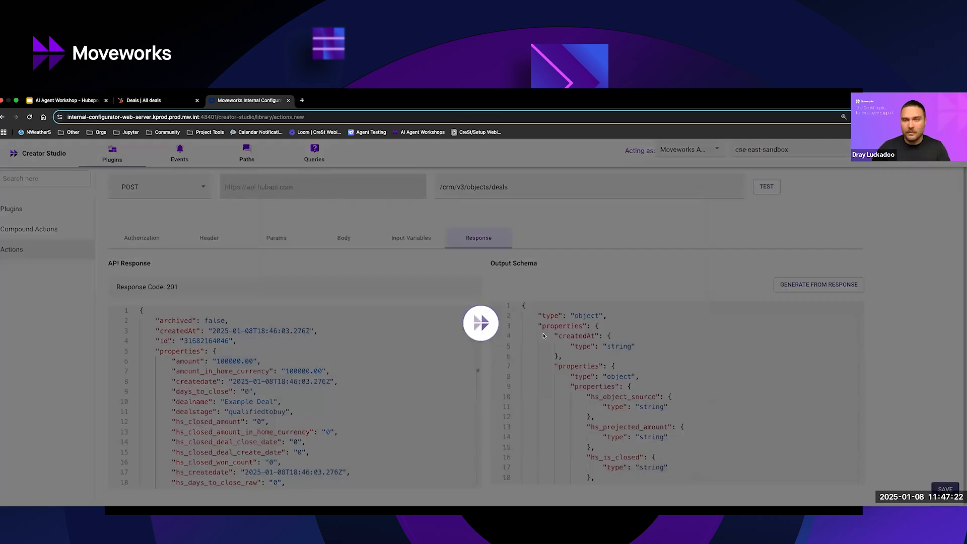
Open the saved hubspot_create_new_qualifiedtobuy_deal action from the actions library and return to the library.
left_click(519, 373)
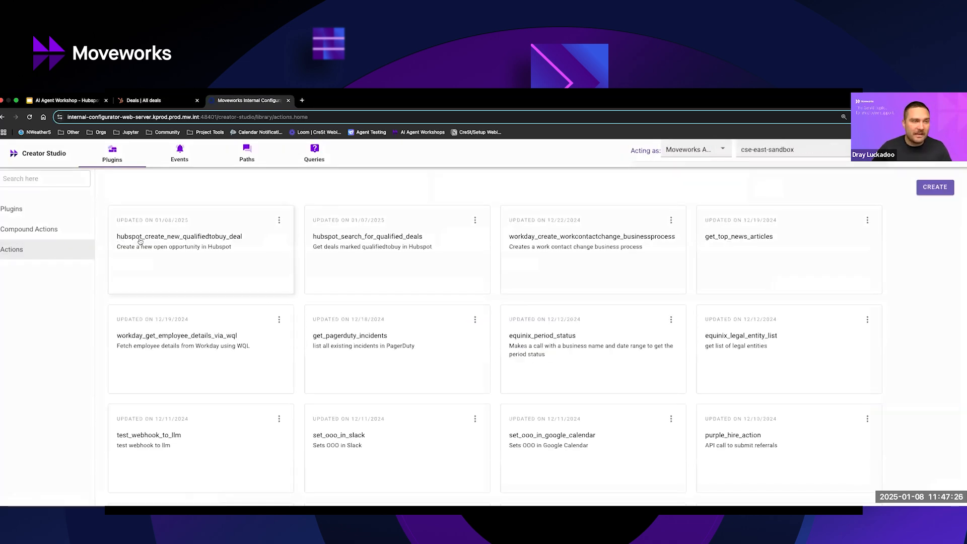
left_click_drag(242, 238, 116, 236)
left_click(116, 236)
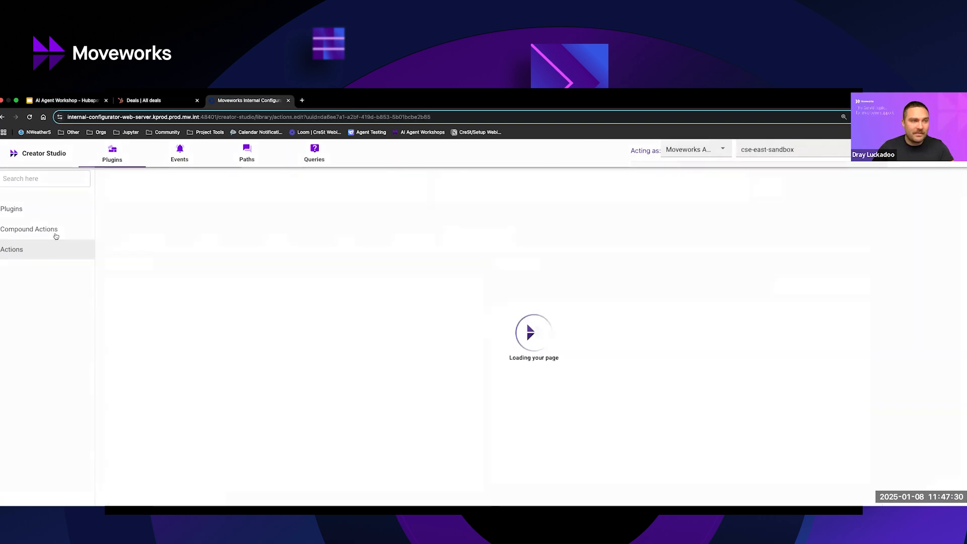
left_click(47, 250)
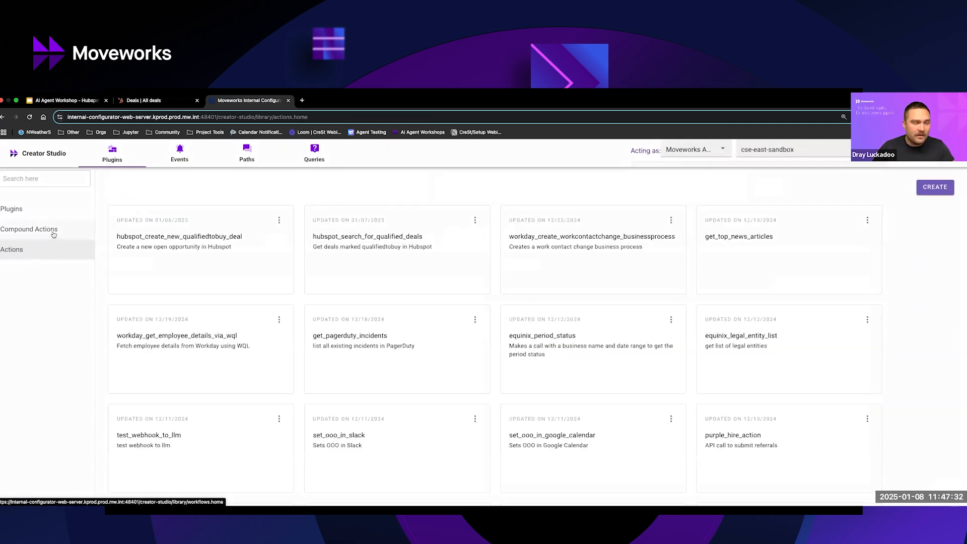
Create a new compound action, naming it with the owner's first name followed by _create_qualifiedtobuy_deal_in_hubspot.
left_click(56, 239)
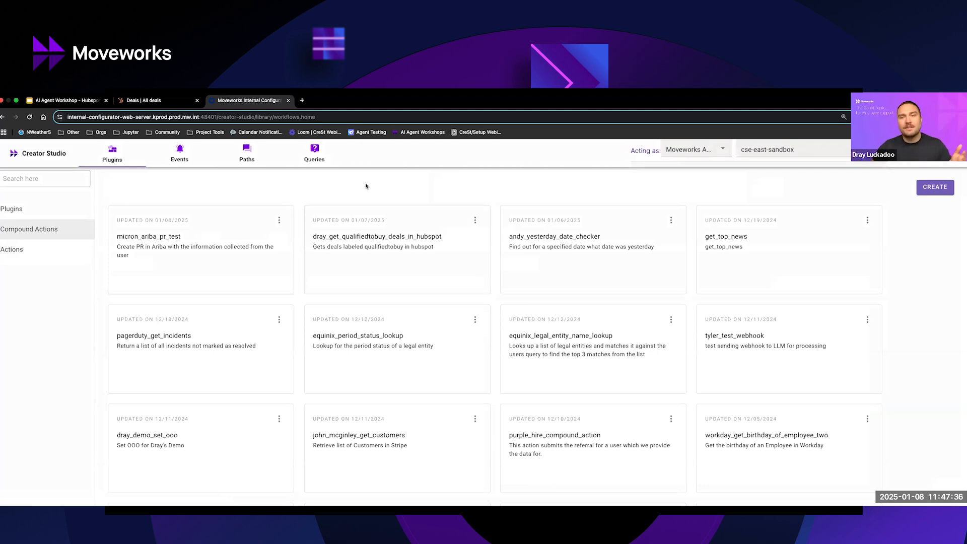
left_click(931, 188)
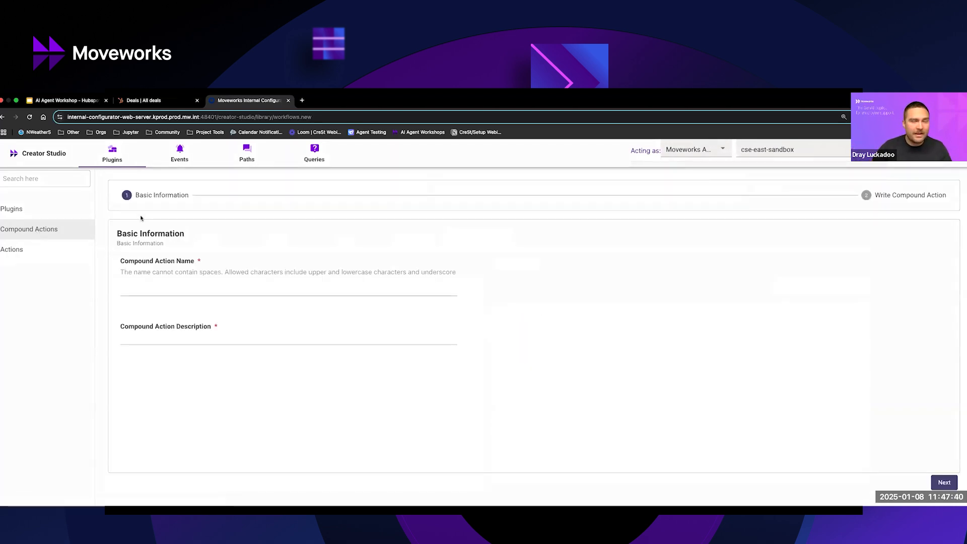
left_click(213, 283)
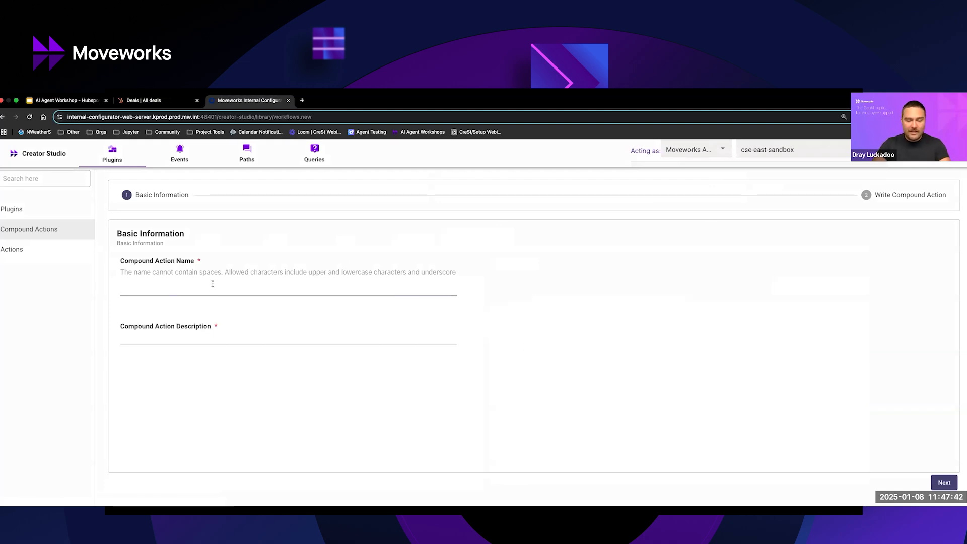
type("dray_")
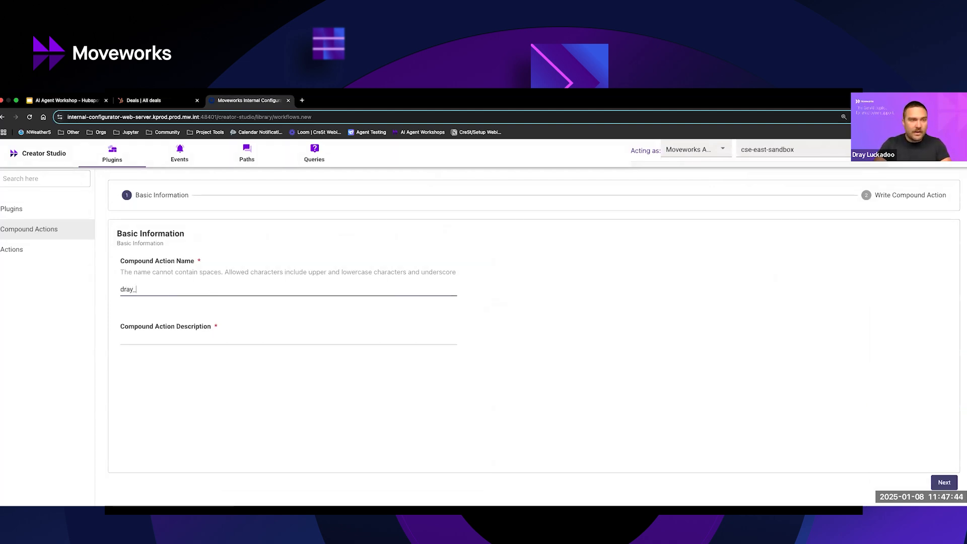
type("create_")
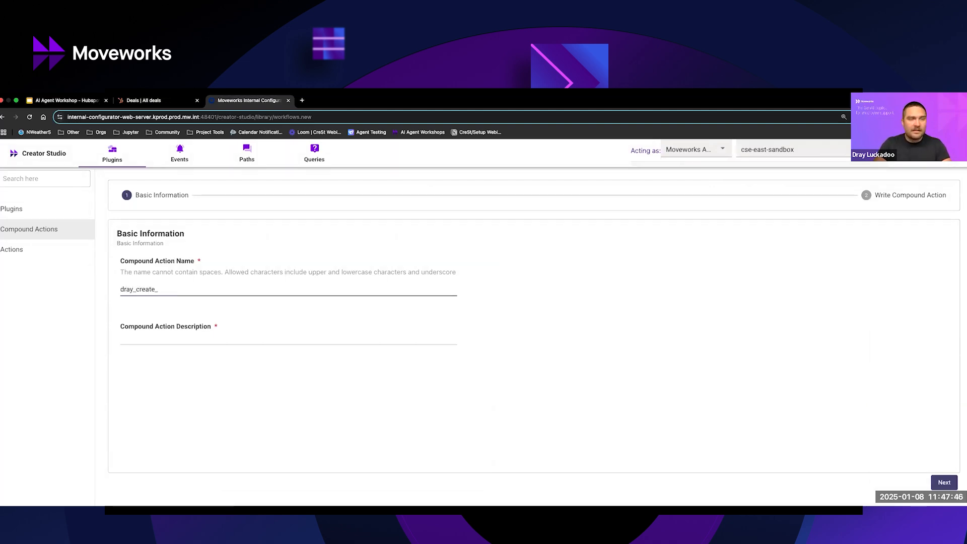
type("qualifi")
type("ed")
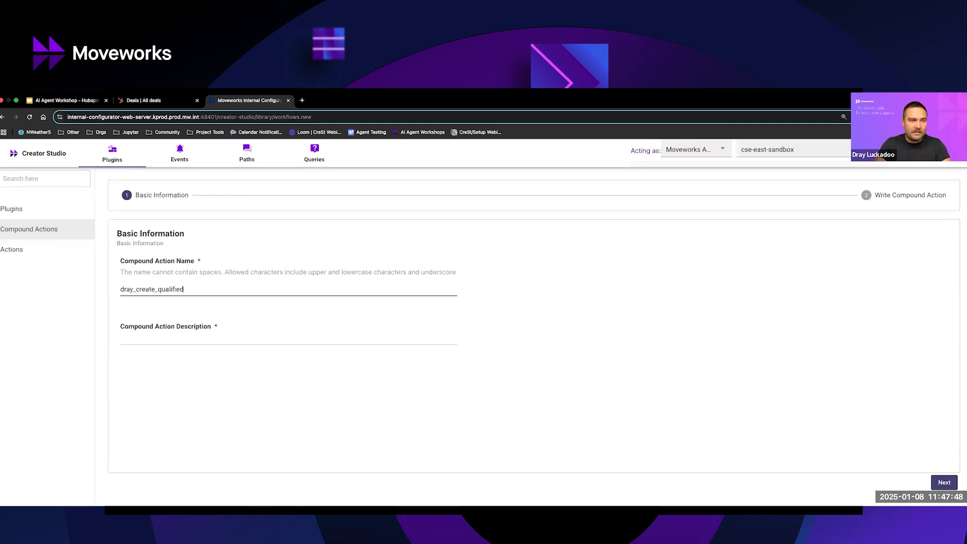
type("tobuy_deal_in_hubspot")
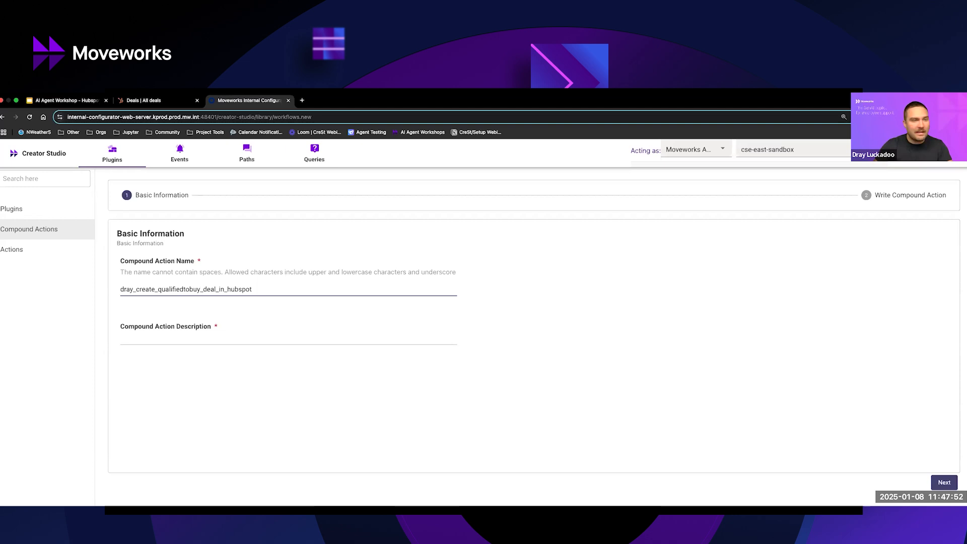
Describe the compound action as creating a new open opportunity in the owner's HubSpot instance, and continue to writing its script.
left_click(238, 340)
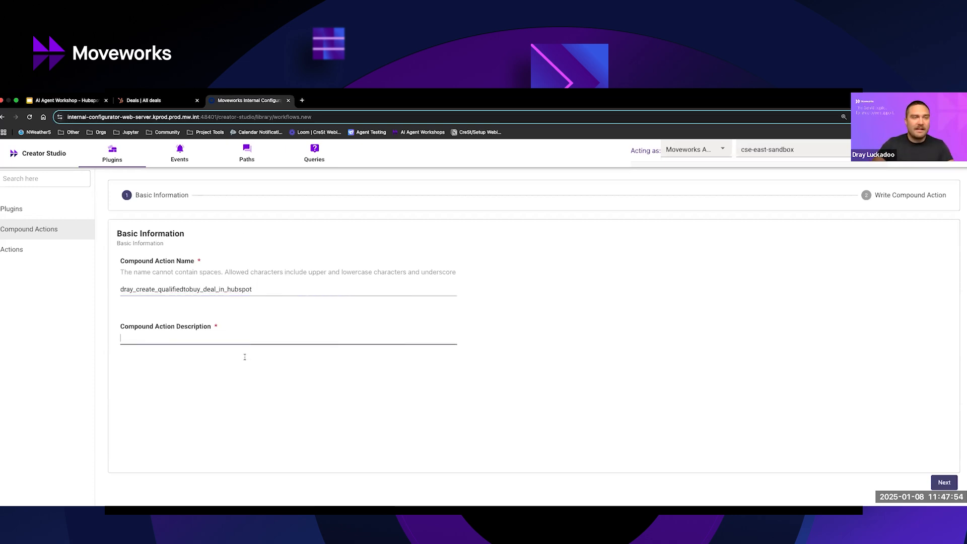
type("Create a new")
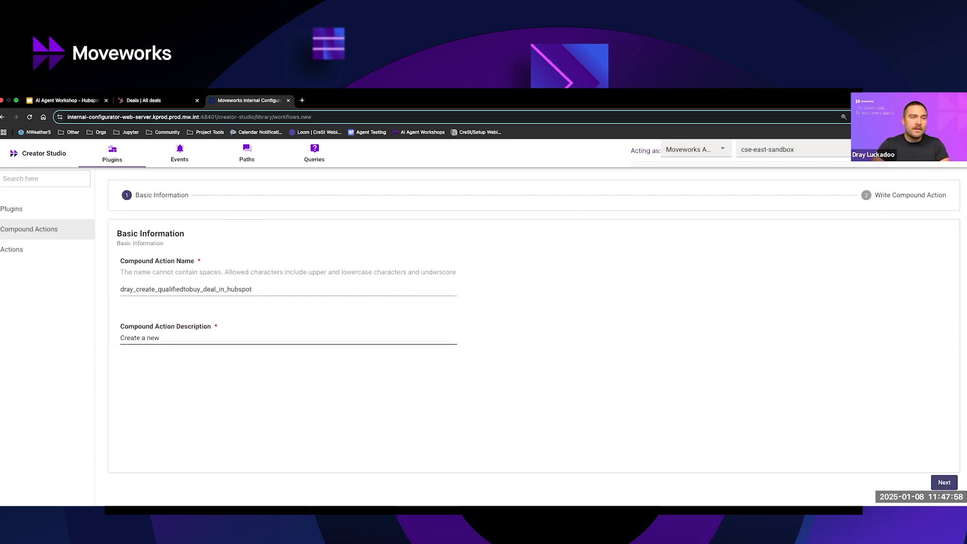
type(" open op")
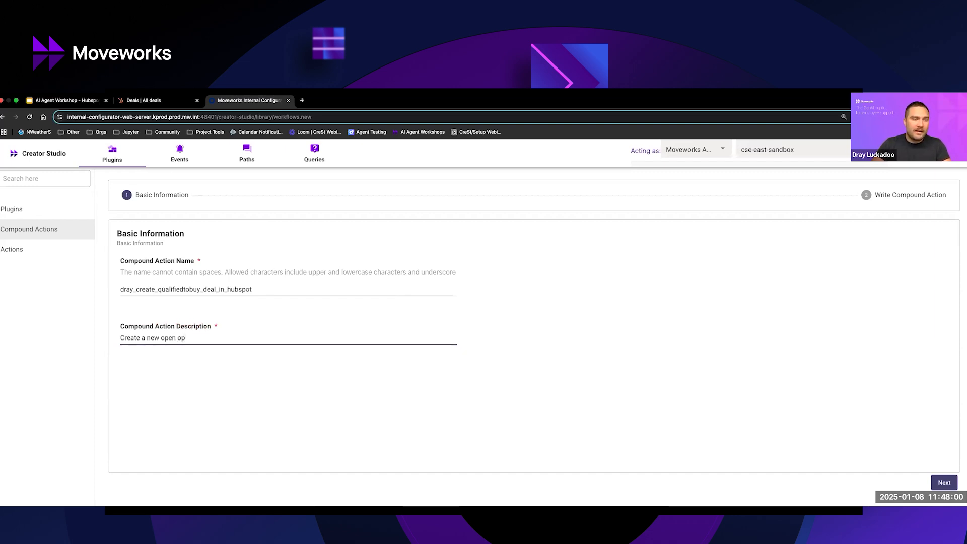
type("portunity in H")
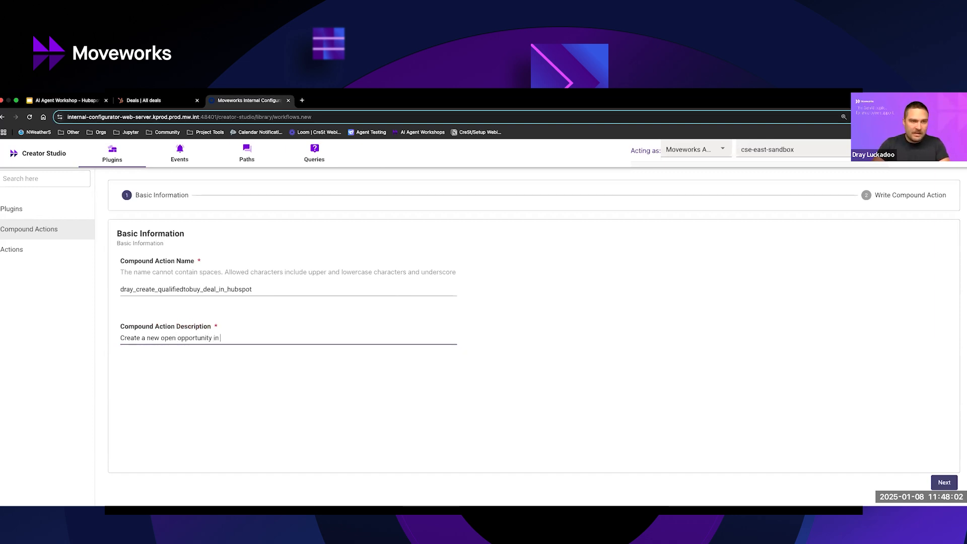
key("BackSpace")
type("Drays Hub")
key("BackSpace")
key("BackSpace")
type("u")
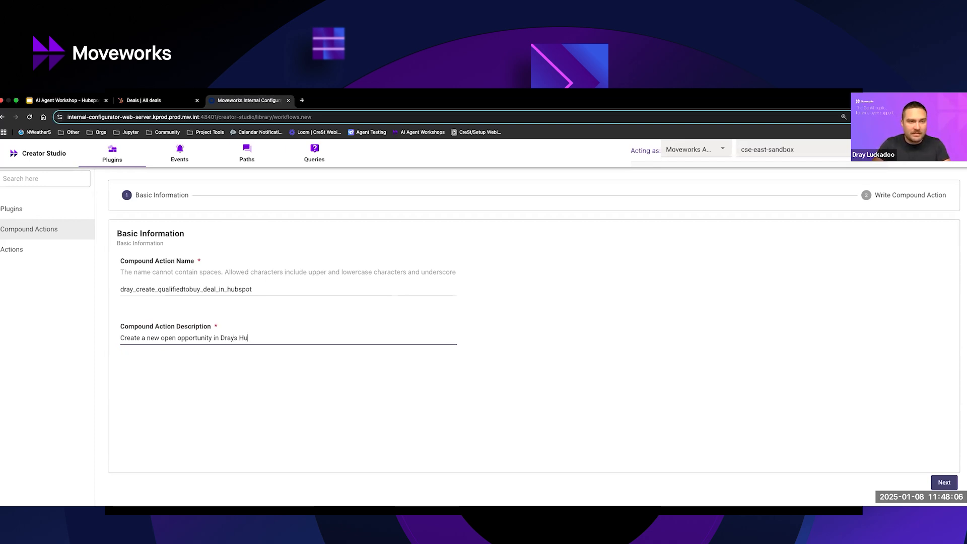
type("bsp[oot instance")
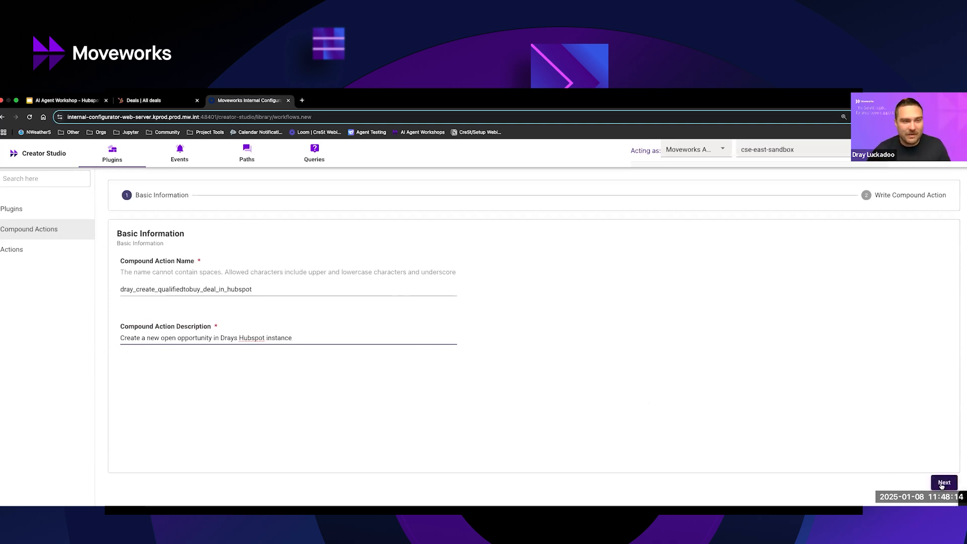
key("BackSpace")
type("S")
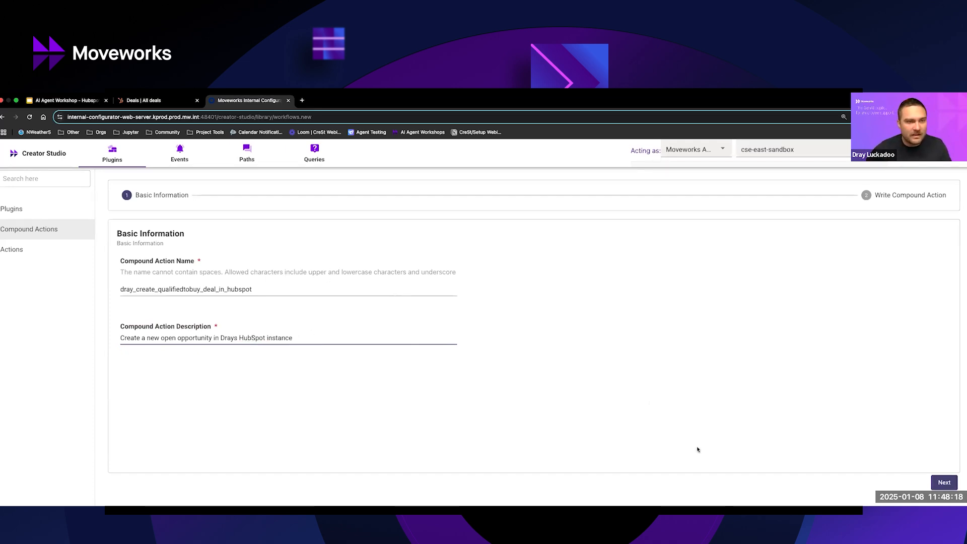
left_click(944, 483)
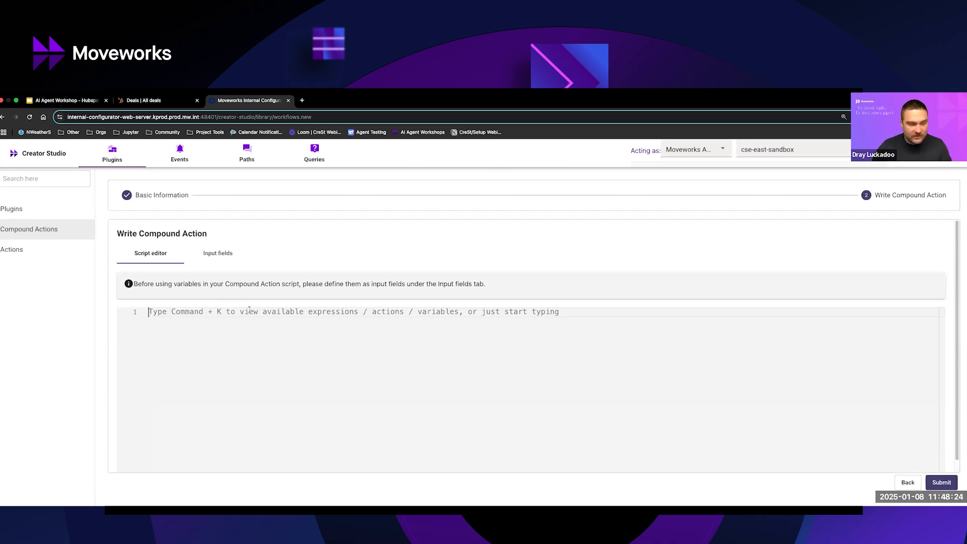
Insert a steps expression in the script and replace its empty braces with the hubspot_create_new_qualifiedtobuy_deal action.
key("super+k")
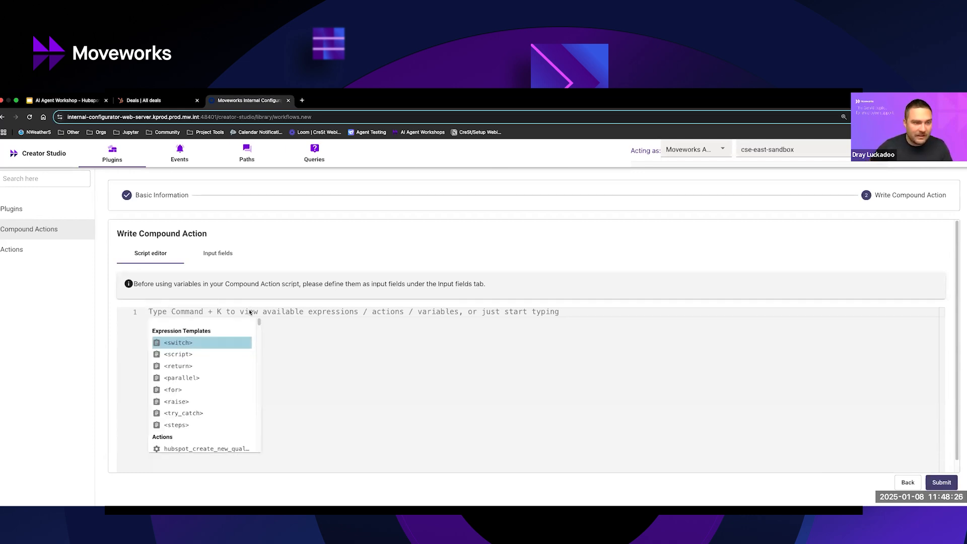
left_click(192, 427)
left_click_drag(183, 322, 173, 322)
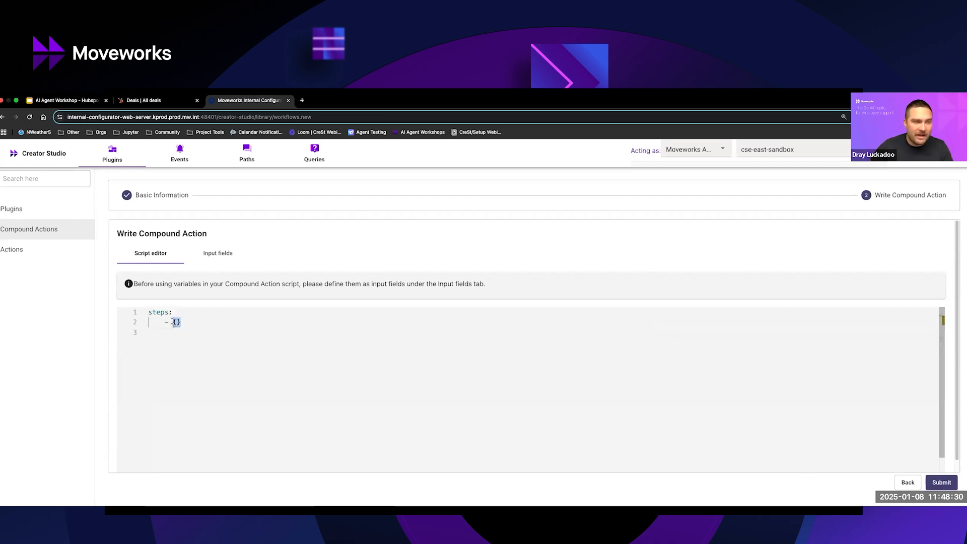
key("BackSpace")
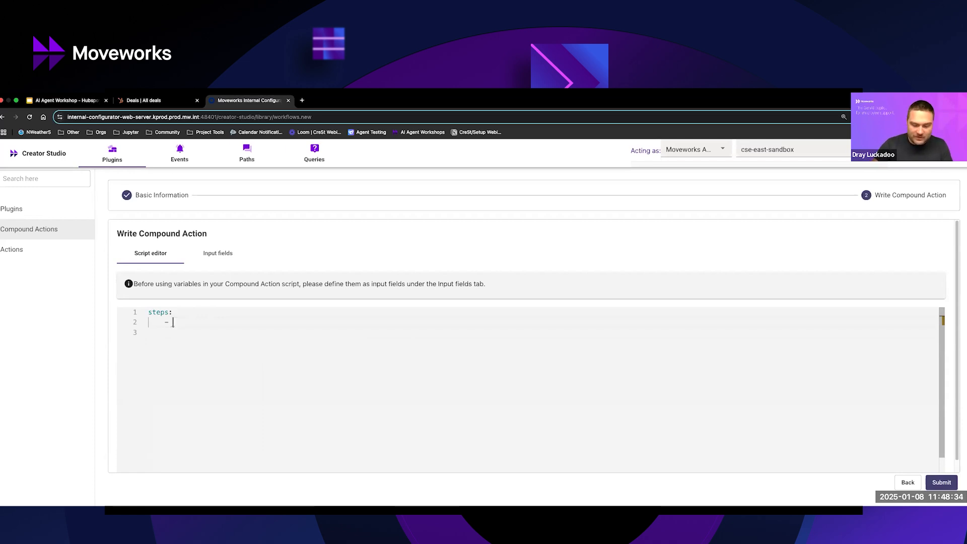
key("ctrl+space")
scroll(240, 458, "down", 1)
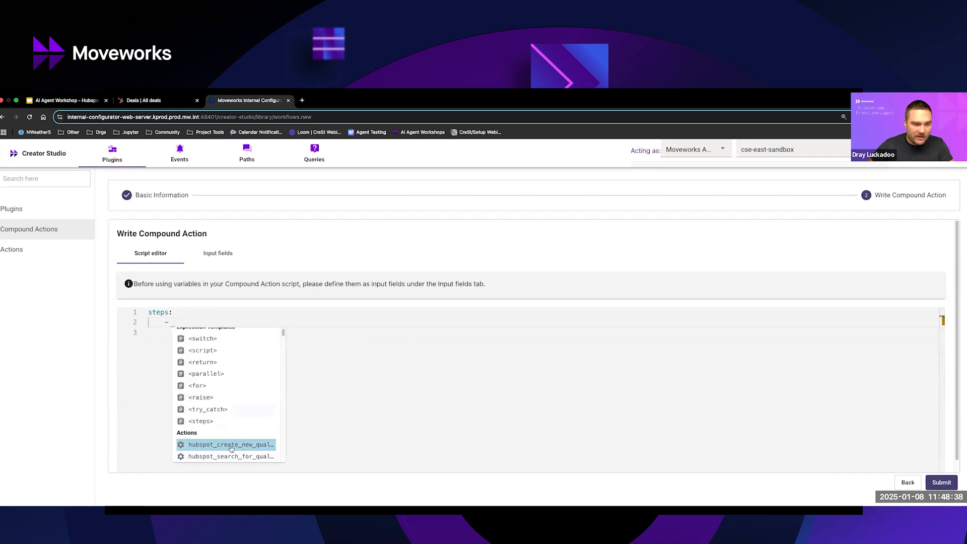
left_click(232, 447)
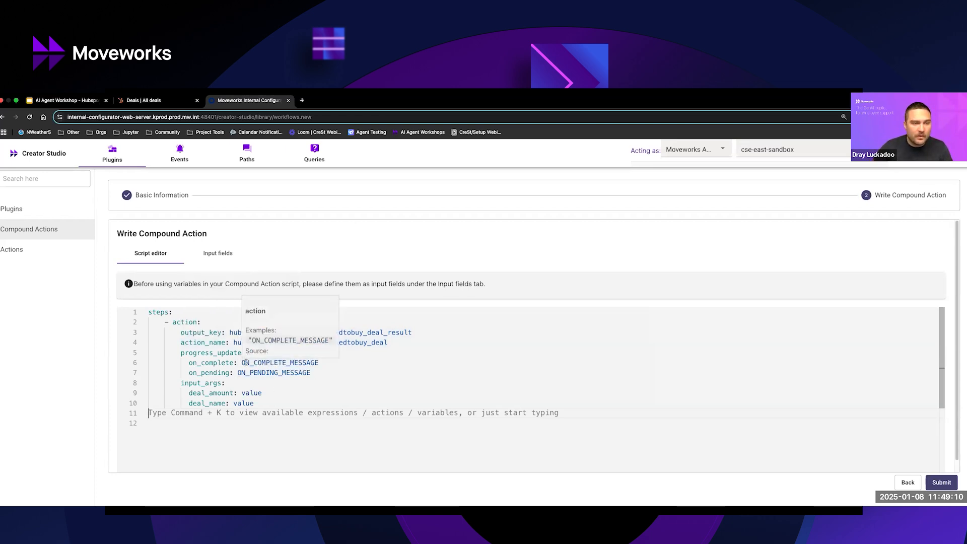
Set the action's on_complete progress message to "Open opportunity has been successfully created".
double_click(246, 363)
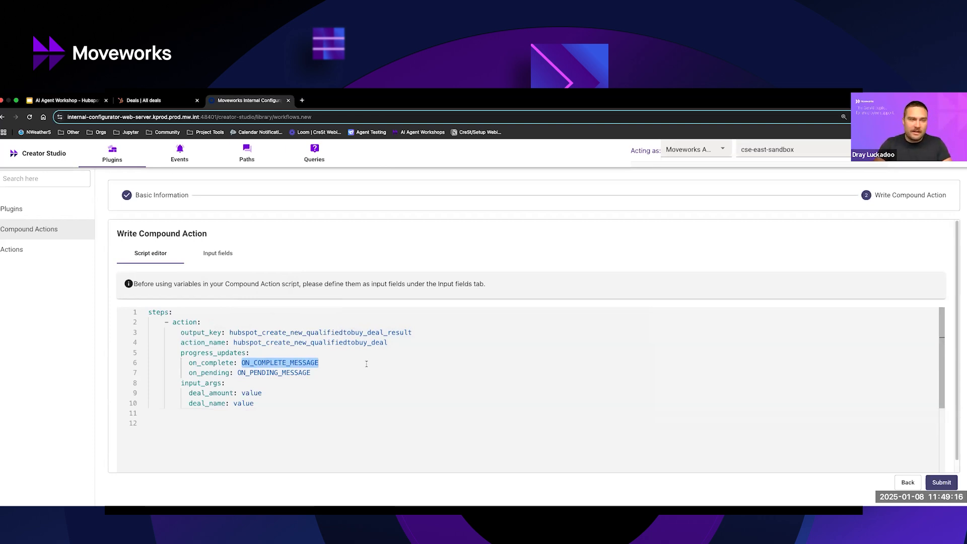
type("Quali")
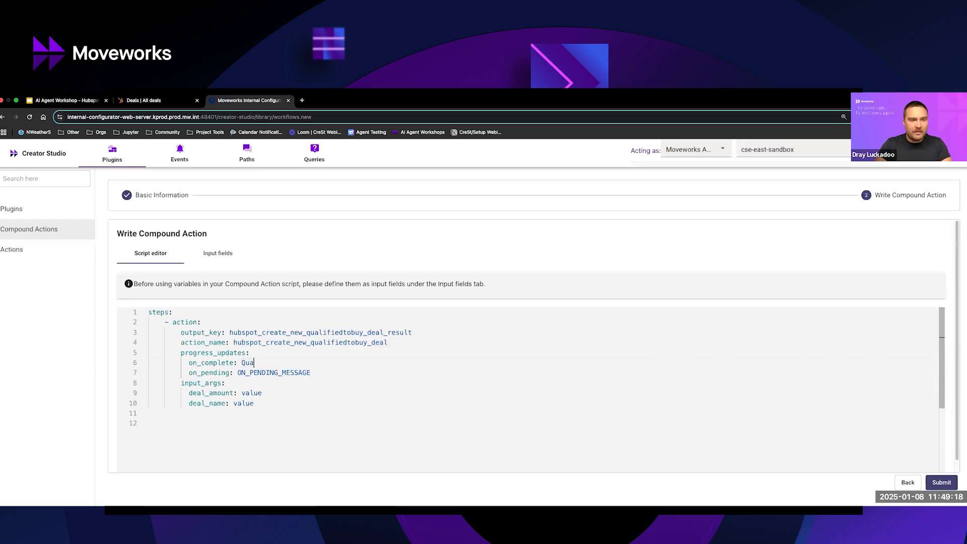
key("BackSpace")
key("BackSpace")
key("BackSpace")
key("BackSpace")
key("BackSpace")
type("Open opp")
type("ortunity")
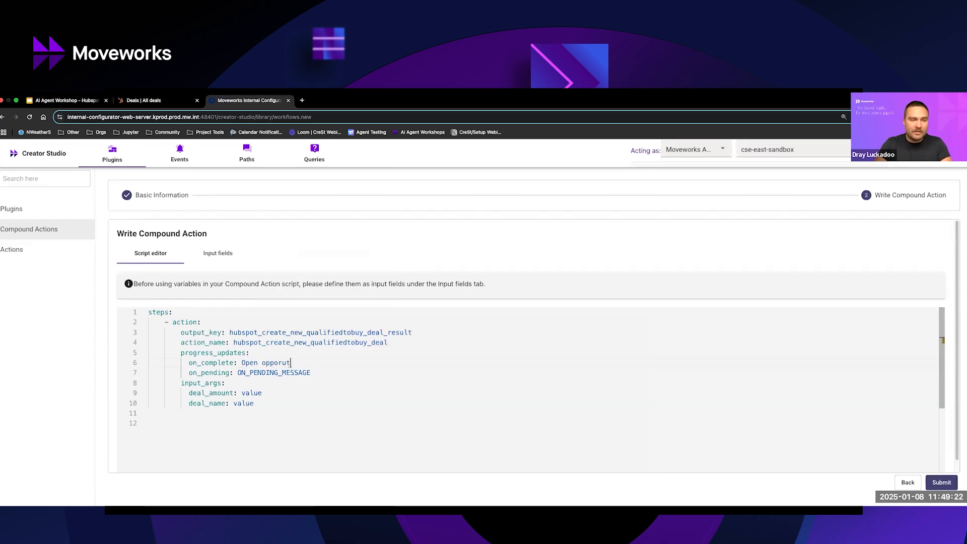
type(" has been successfully created")
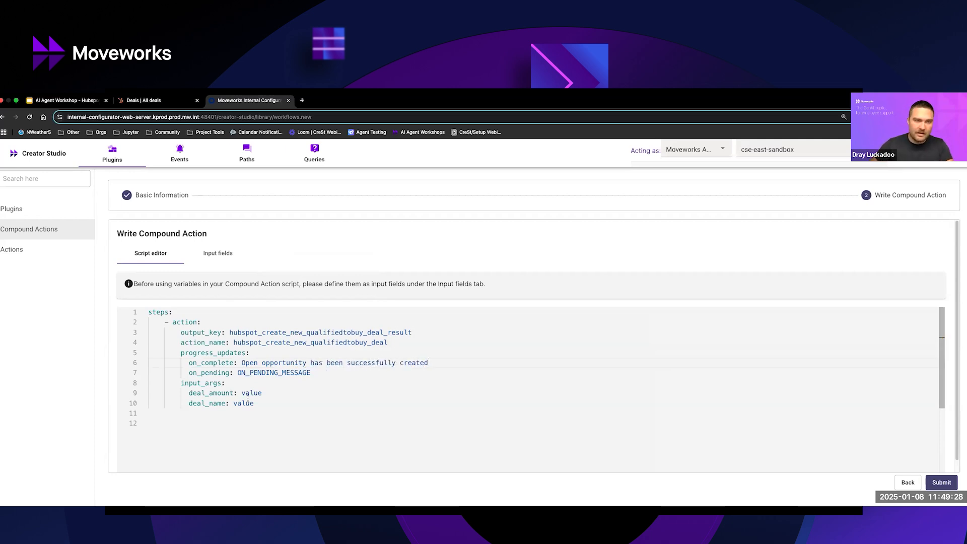
Set the on_pending message to "Creating new open opportunity..." and add an exclamation mark at the end of the on_complete message.
double_click(258, 372)
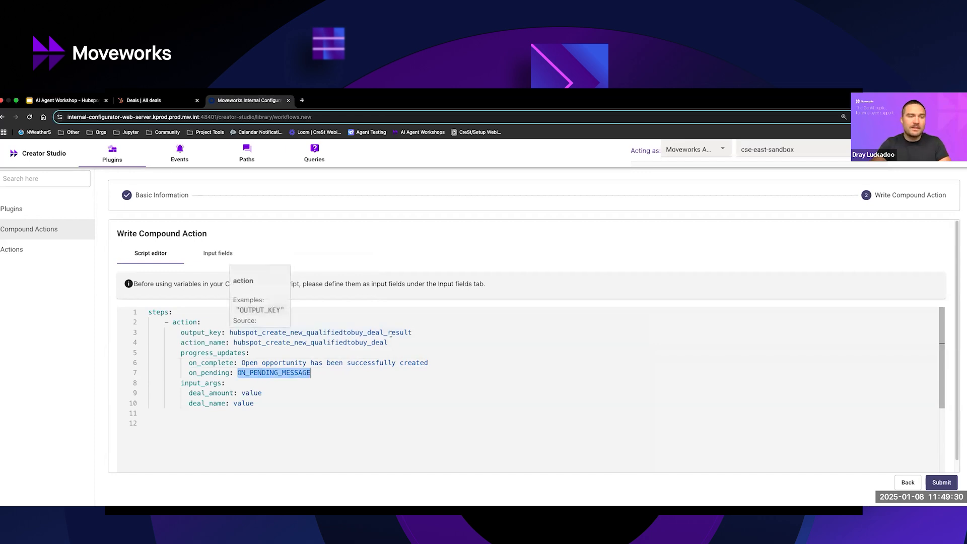
type("Creati")
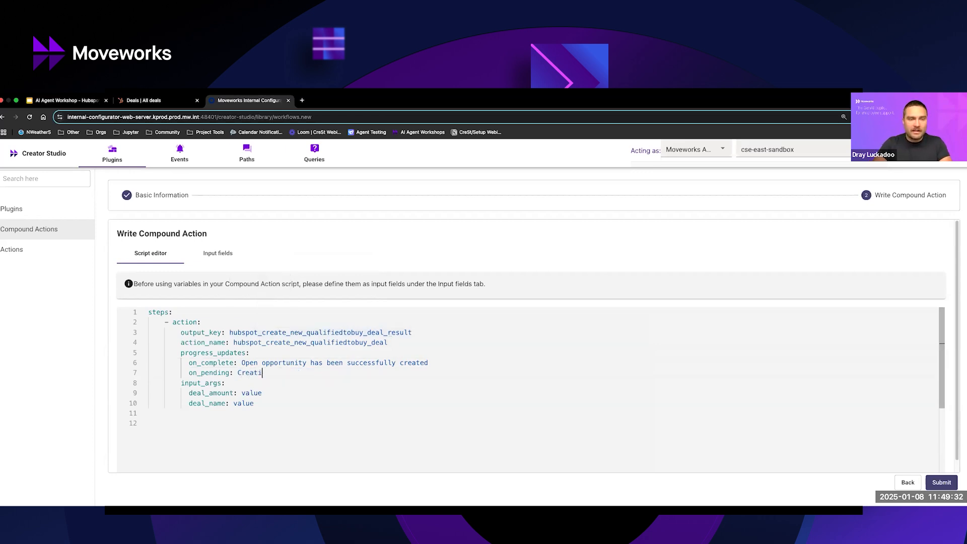
type("ng new open opportutnity")
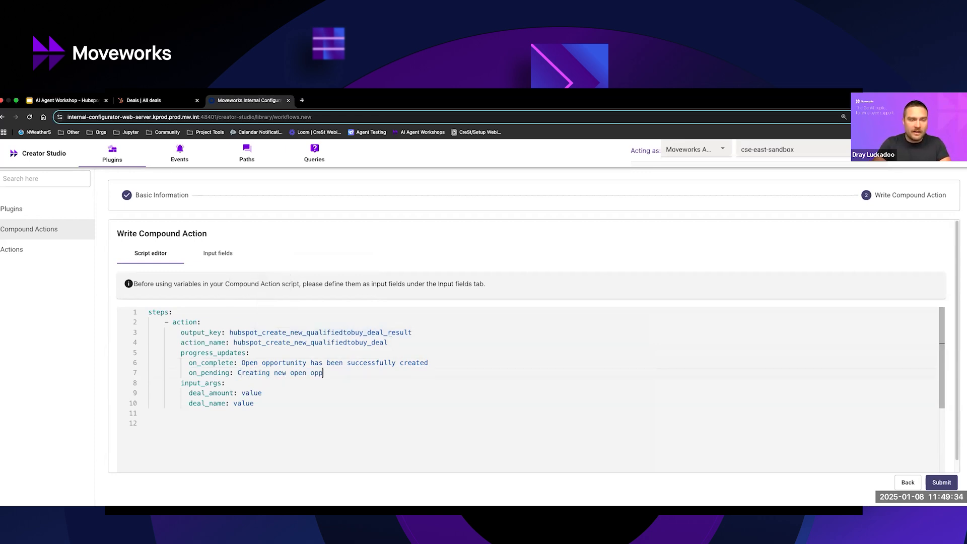
key("BackSpace")
key("BackSpace")
key("BackSpace")
key("BackSpace")
key("BackSpace")
key("BackSpace")
key("BackSpace")
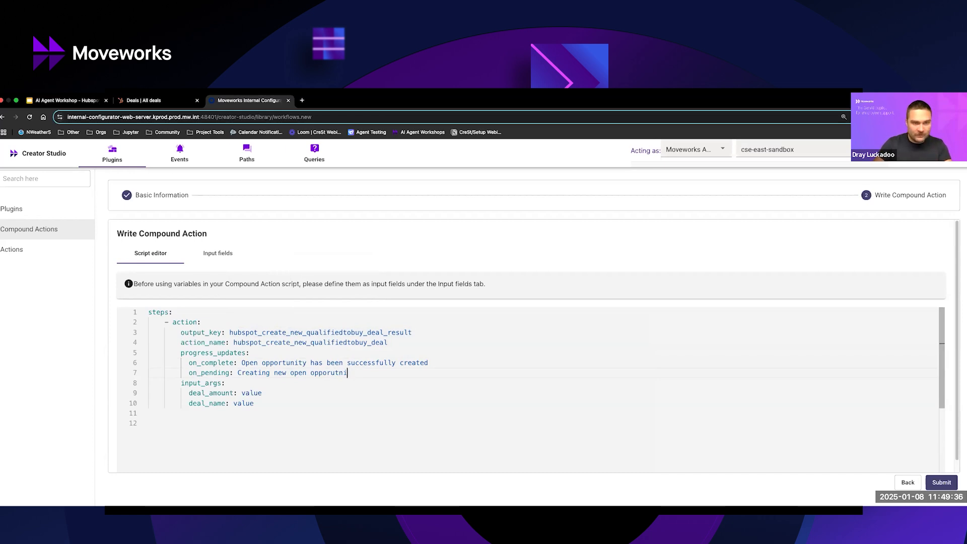
type("tunity...")
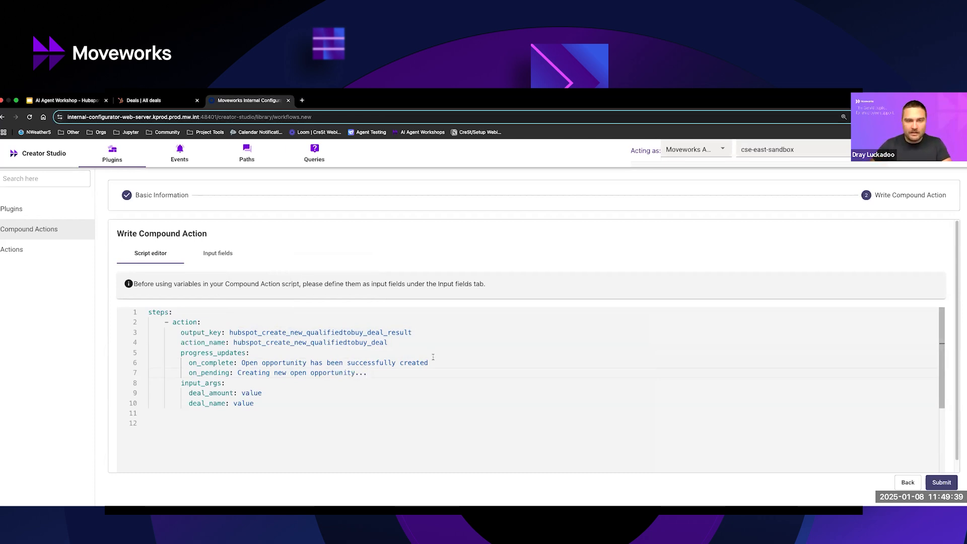
left_click(433, 358)
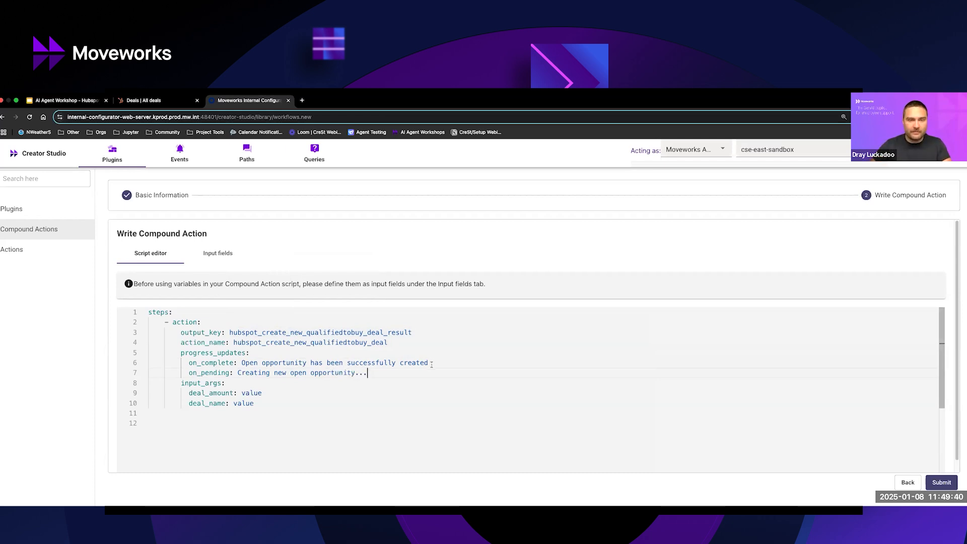
type("!")
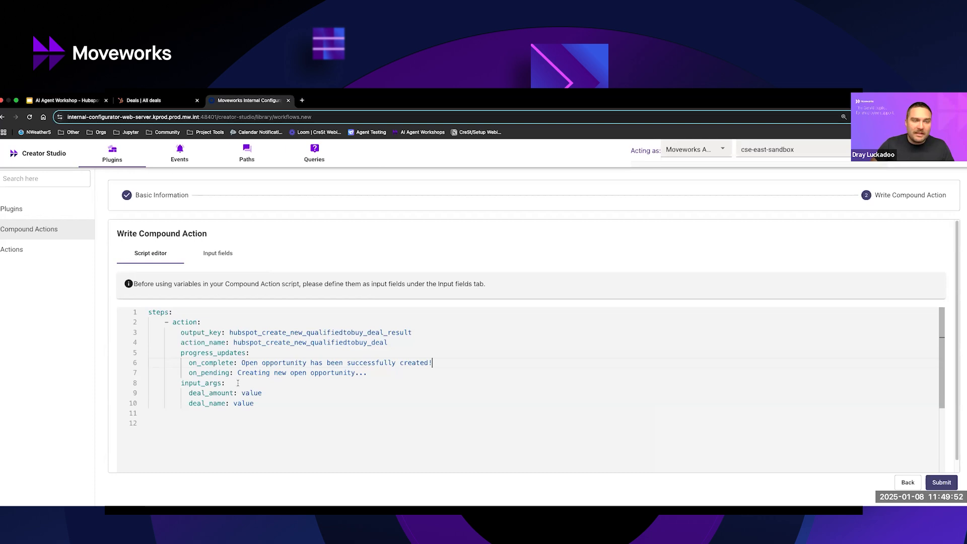
Add a required input field to the compound action, named deal_amount after the script's input argument.
double_click(280, 392)
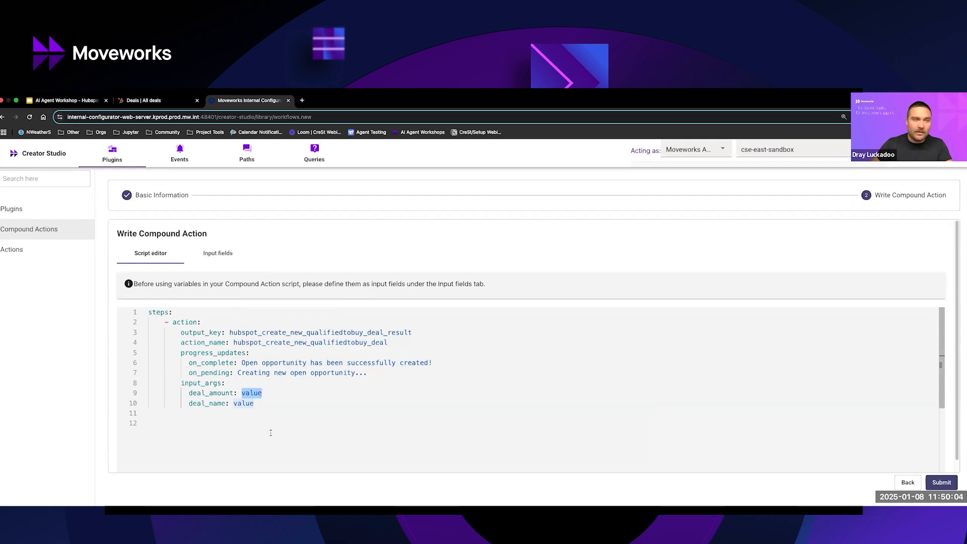
left_click(222, 254)
left_click(131, 303)
left_click(132, 315)
left_click(238, 312)
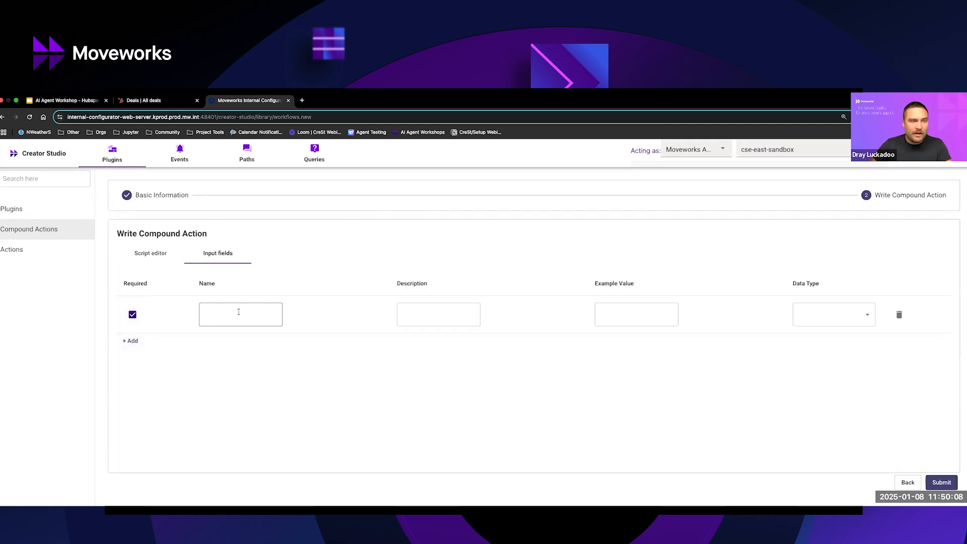
left_click(149, 253)
double_click(207, 392)
key("ctrl+c")
left_click(218, 253)
left_click(217, 317)
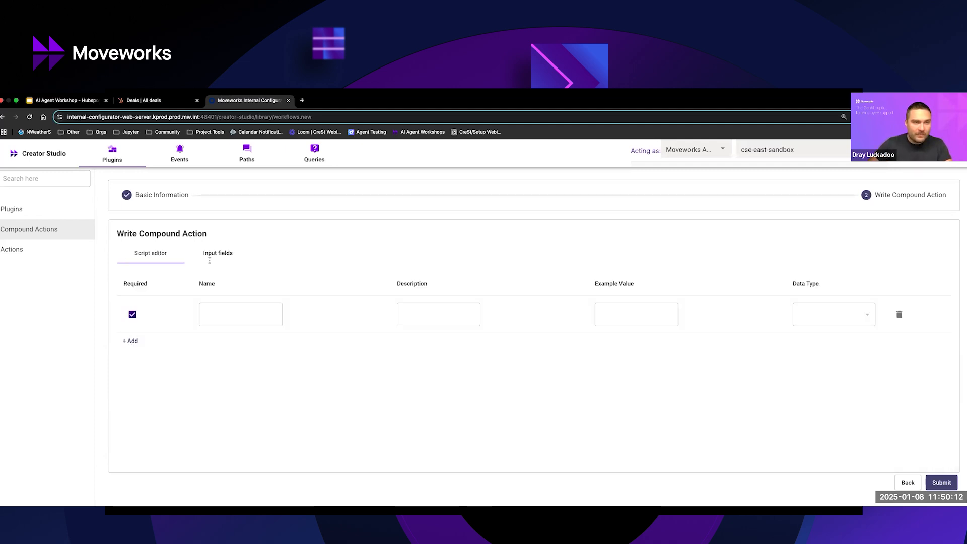
key("ctrl+v")
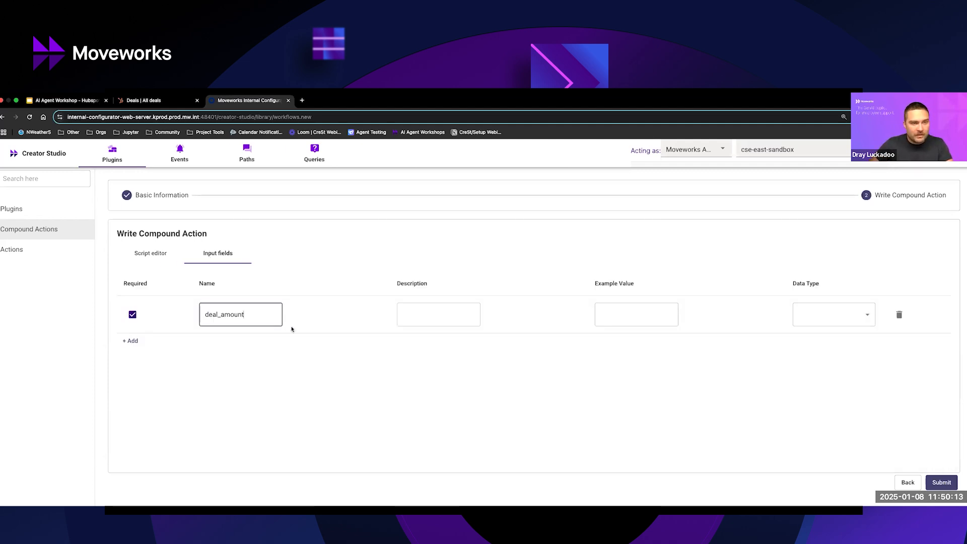
Give the deal_amount field the description deal_amount, example value 100000.00 and data type string.
left_click(433, 319)
key("ctrl+v")
left_click(642, 315)
type("100000.00")
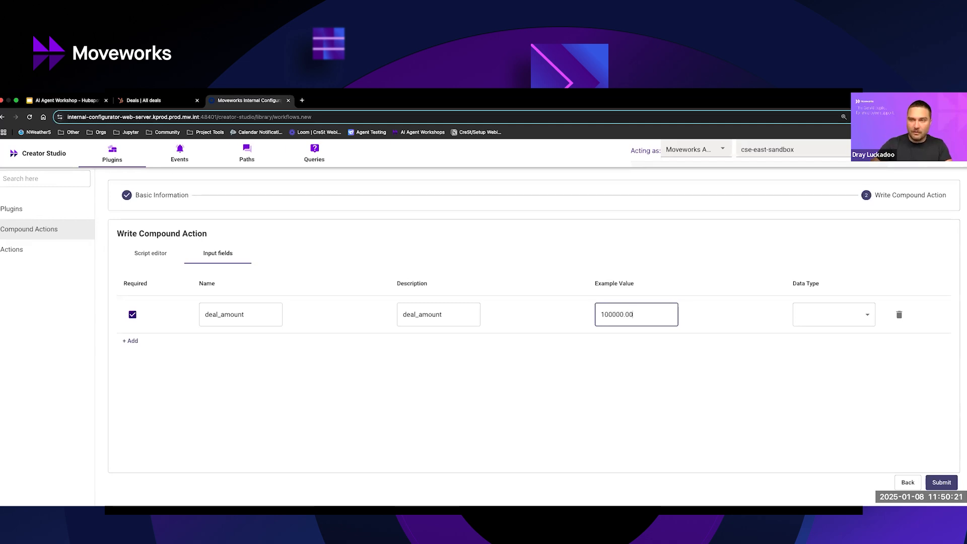
left_click(799, 314)
left_click(806, 291)
left_click(587, 316)
double_click(591, 315)
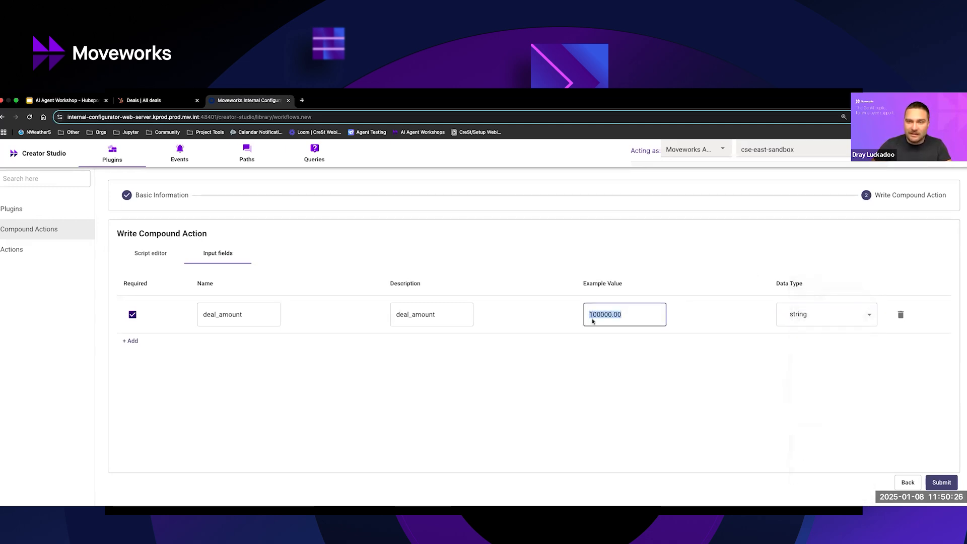
left_click(151, 255)
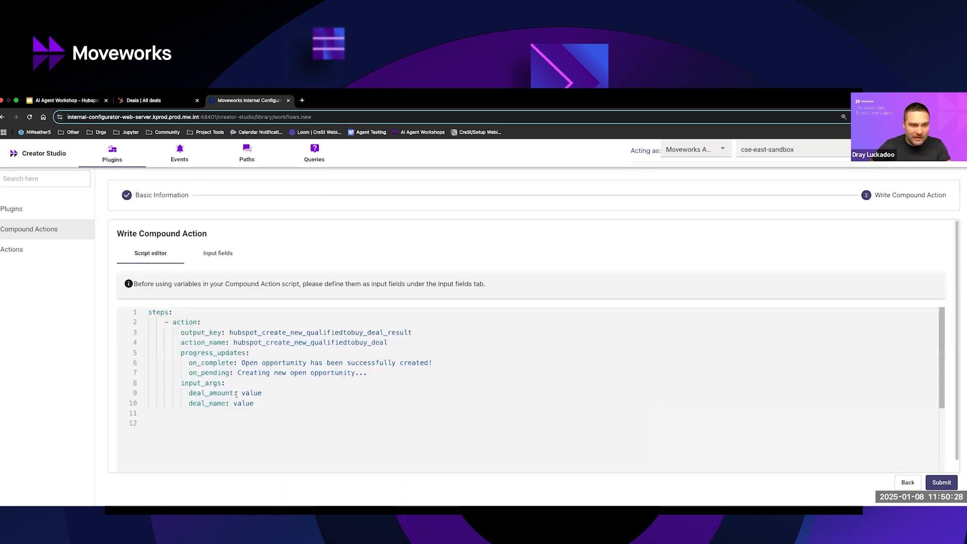
left_click(216, 258)
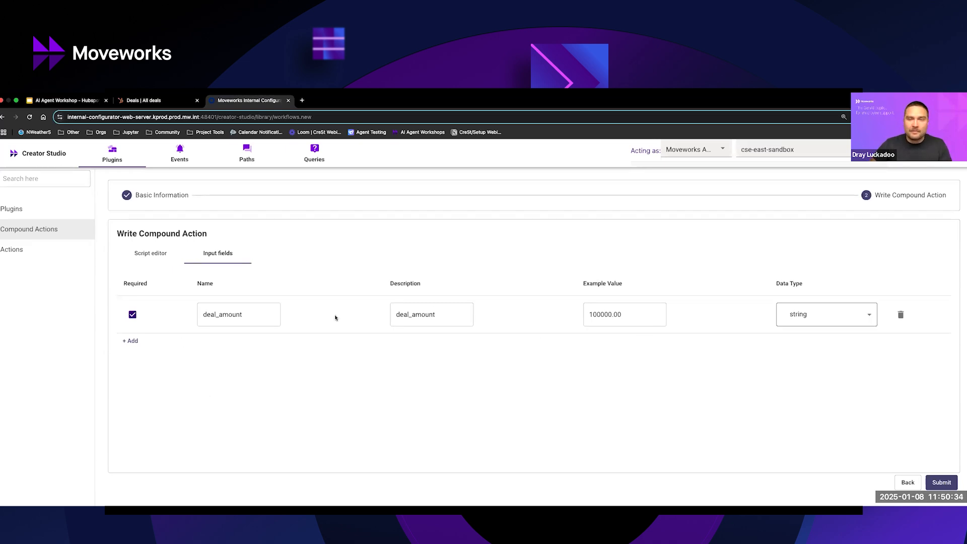
Add a second required input field with deal_name from the script as both its name and description.
left_click(130, 341)
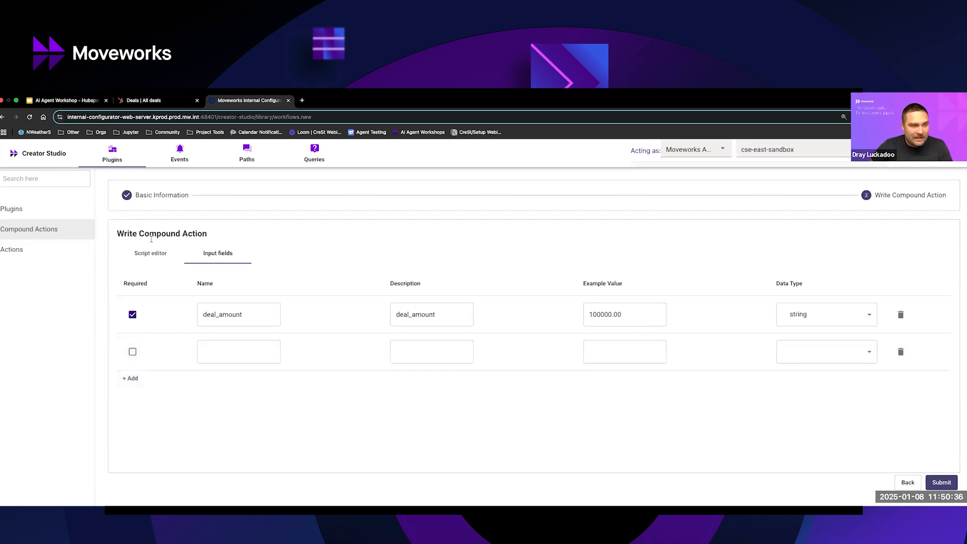
left_click(151, 253)
double_click(245, 403)
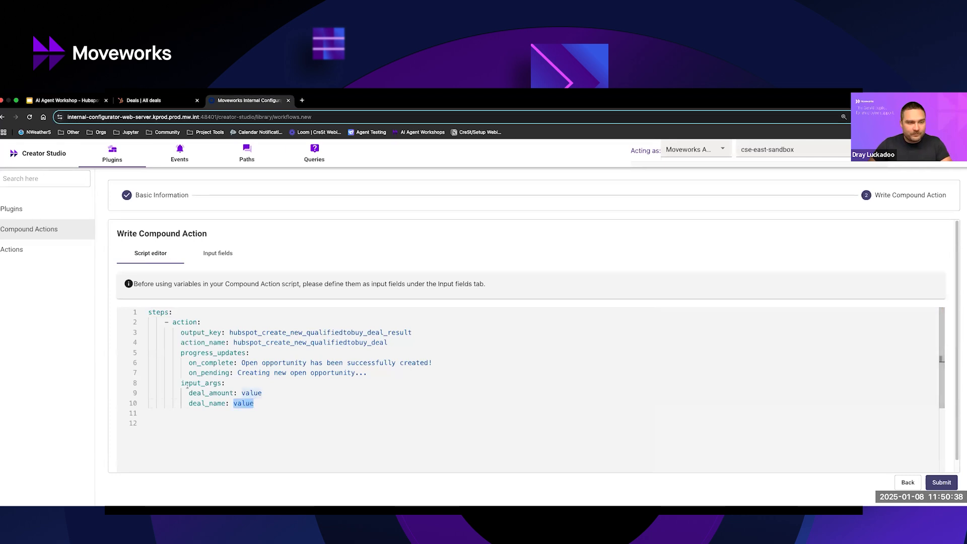
double_click(208, 403)
left_click(206, 255)
left_click(270, 356)
key("super+v")
left_click(132, 352)
left_click(416, 360)
key("super+v")
Give the deal_name field the example value "Example Deal 2" and data type string, and check the HubSpot deals board.
left_click(619, 359)
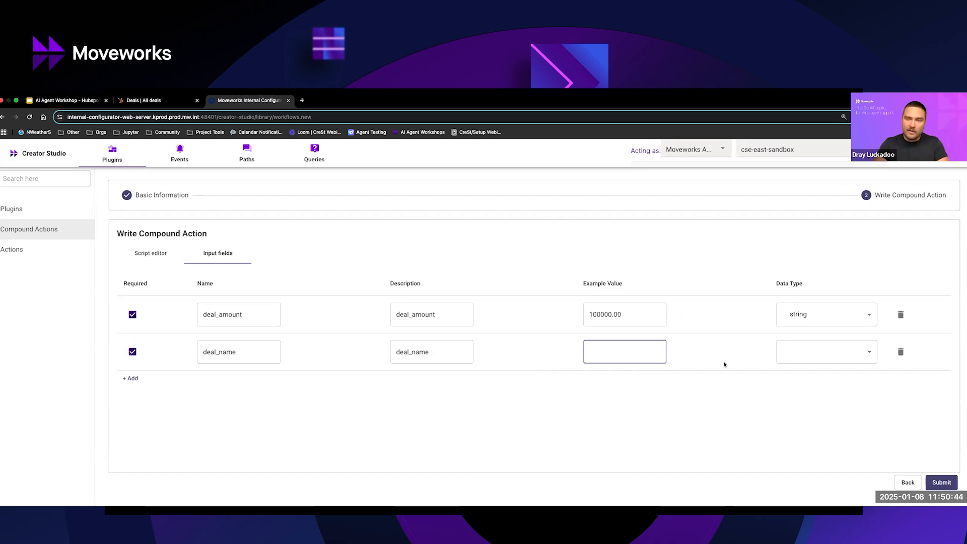
type("Example ")
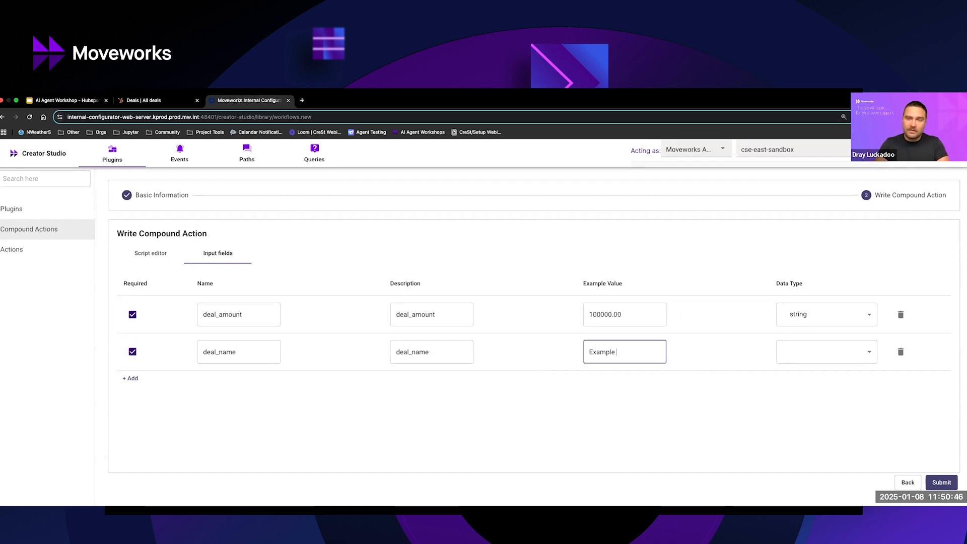
type("Deal 2")
left_click(857, 359)
left_click(812, 290)
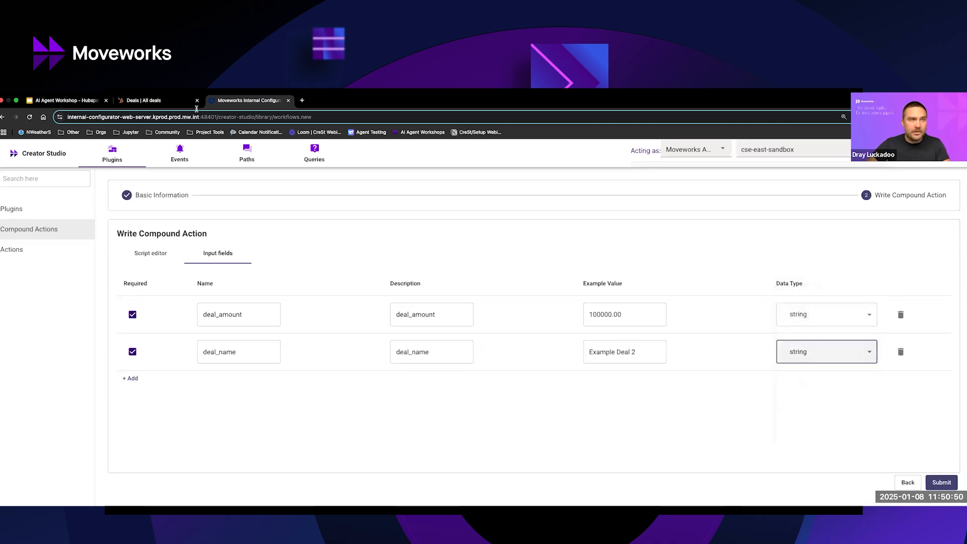
left_click(146, 102)
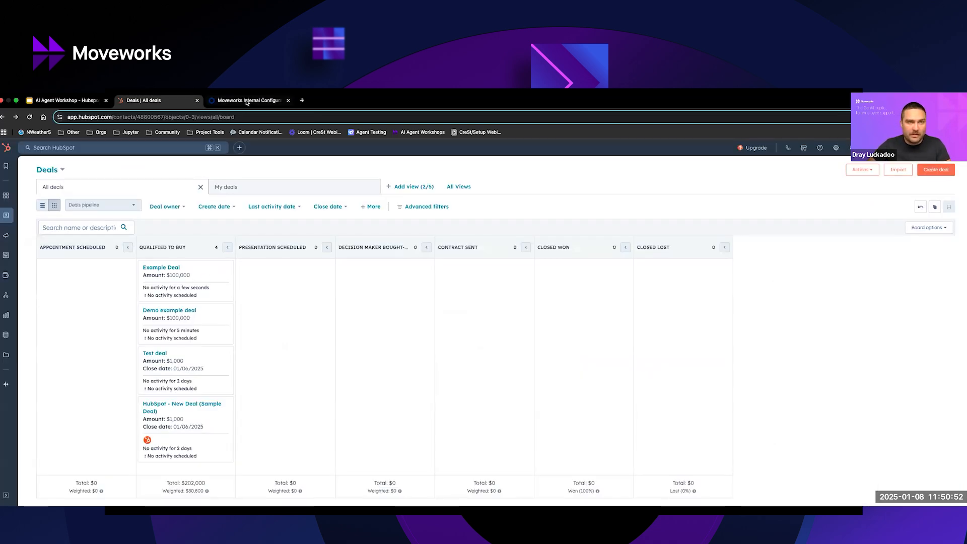
left_click(248, 101)
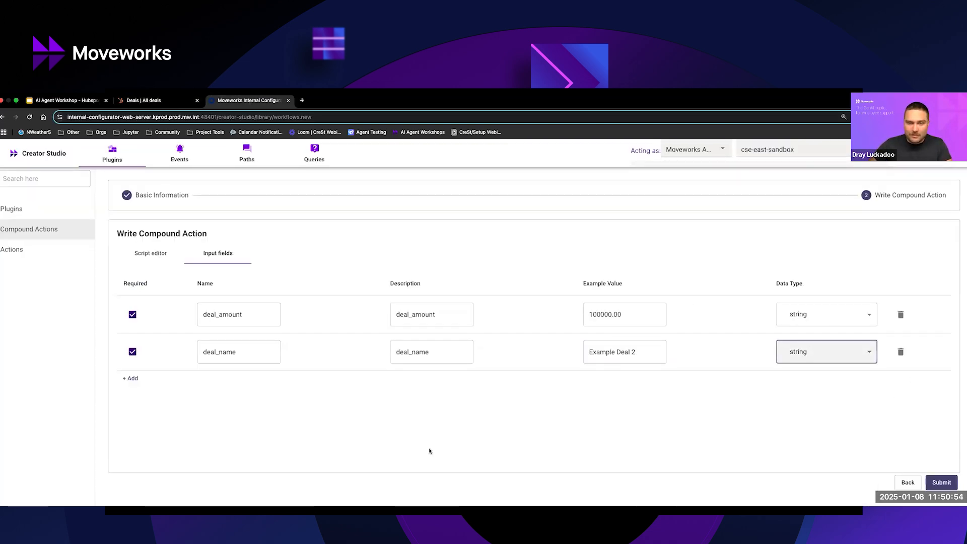
Map the script's deal_amount and deal_name input arguments to data.deal_amount and data.deal_name.
left_click(154, 254)
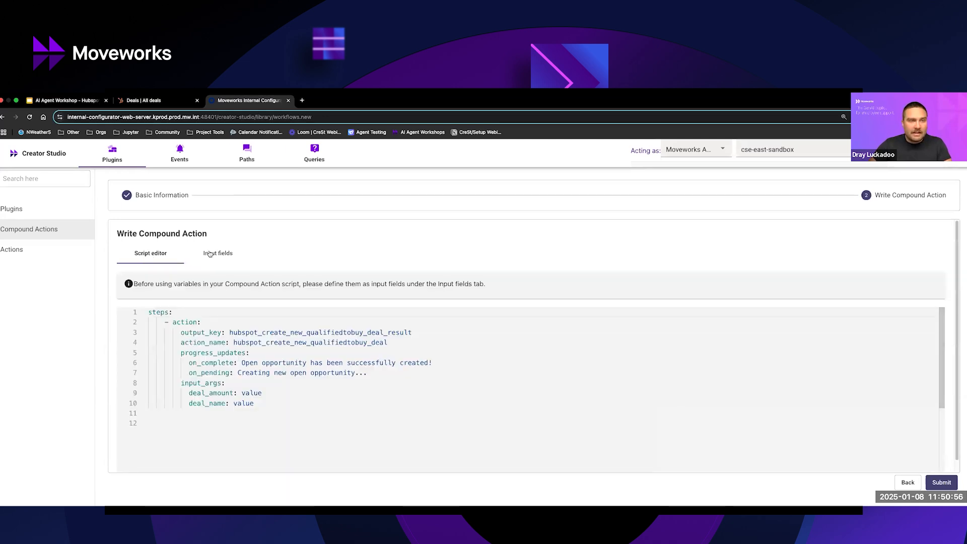
left_click(191, 252)
double_click(225, 315)
left_click(159, 247)
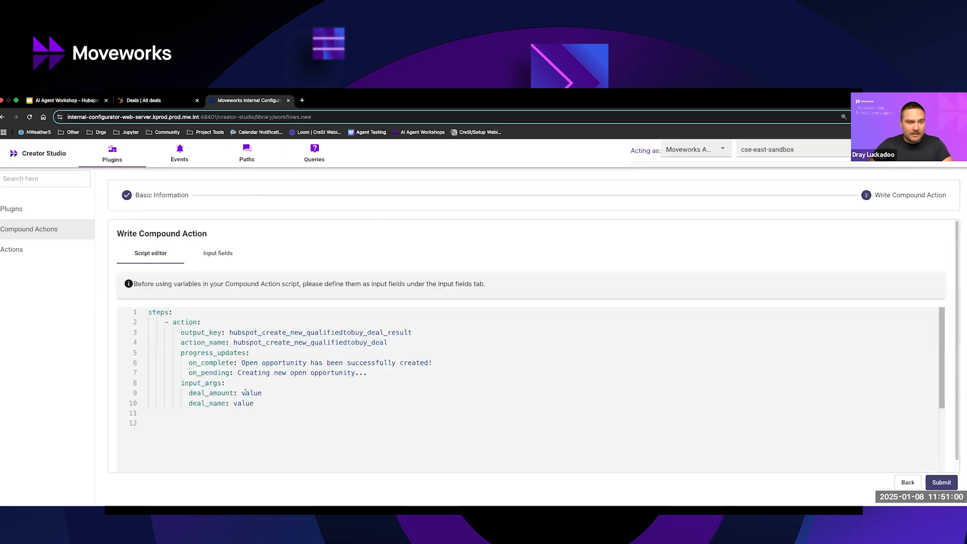
key("shift+Right")
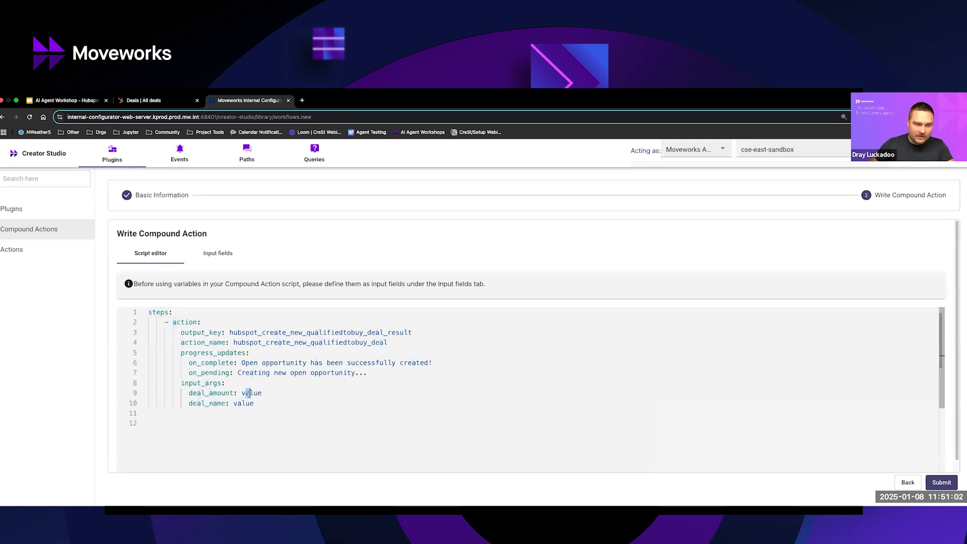
double_click(249, 394)
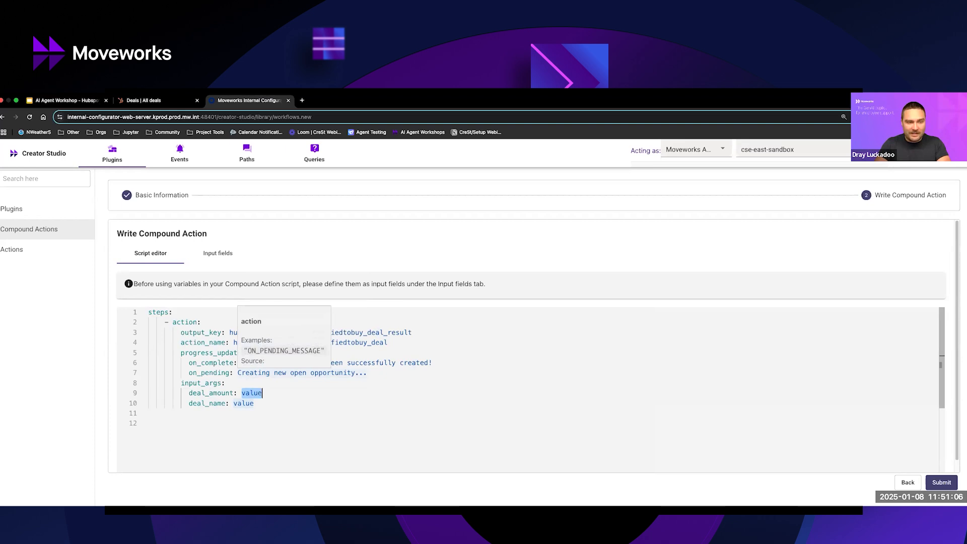
type("data.deal_amount")
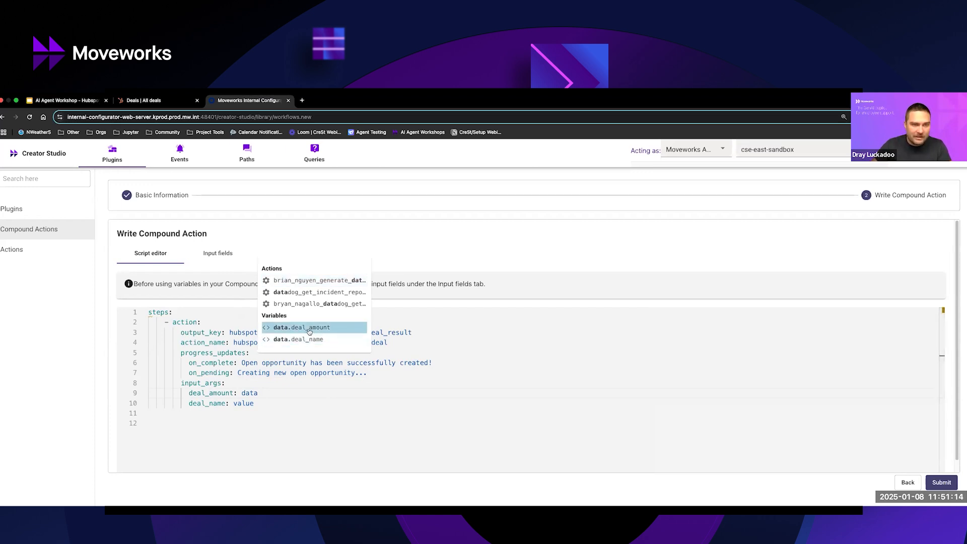
left_click(309, 328)
double_click(247, 404)
type("data")
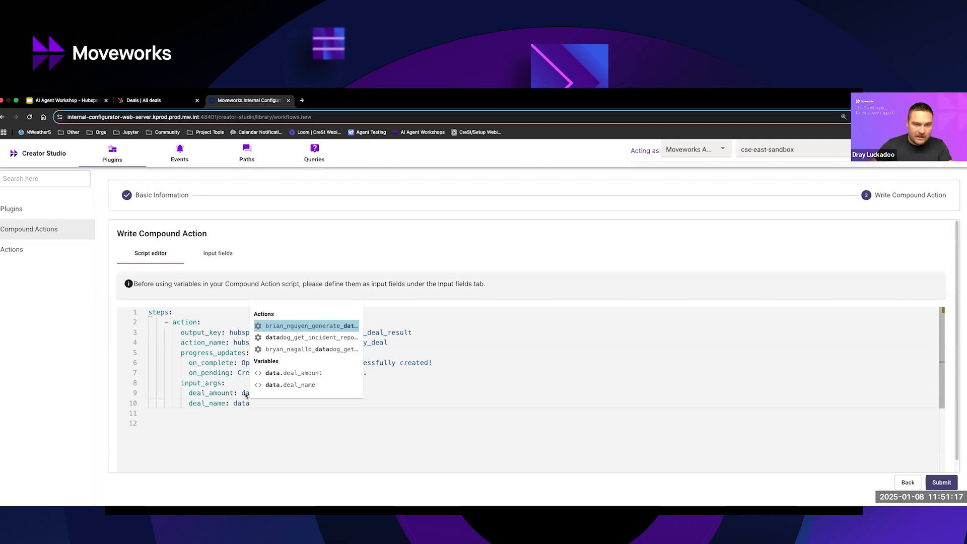
left_click(285, 386)
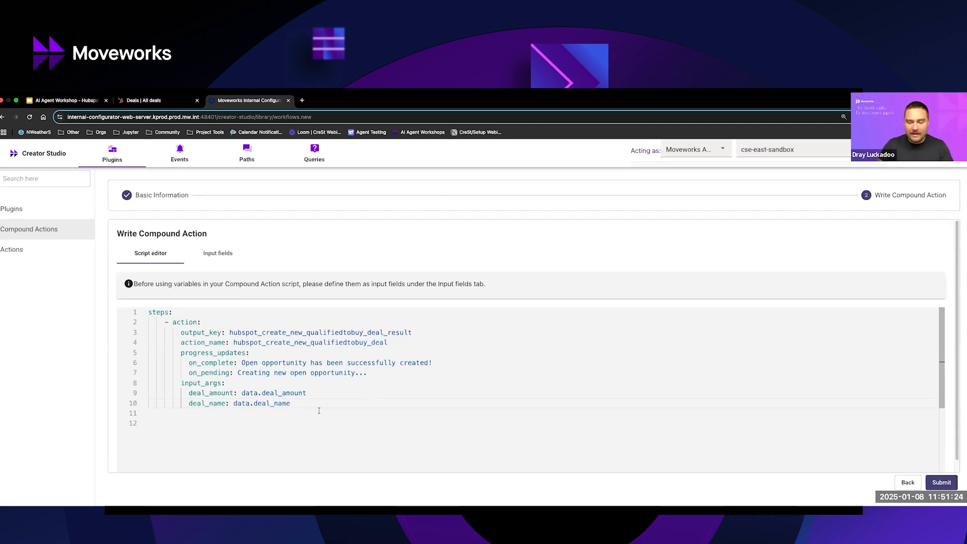
Add a return step from the expression template after the action, at the same indentation level as the action.
key("Return")
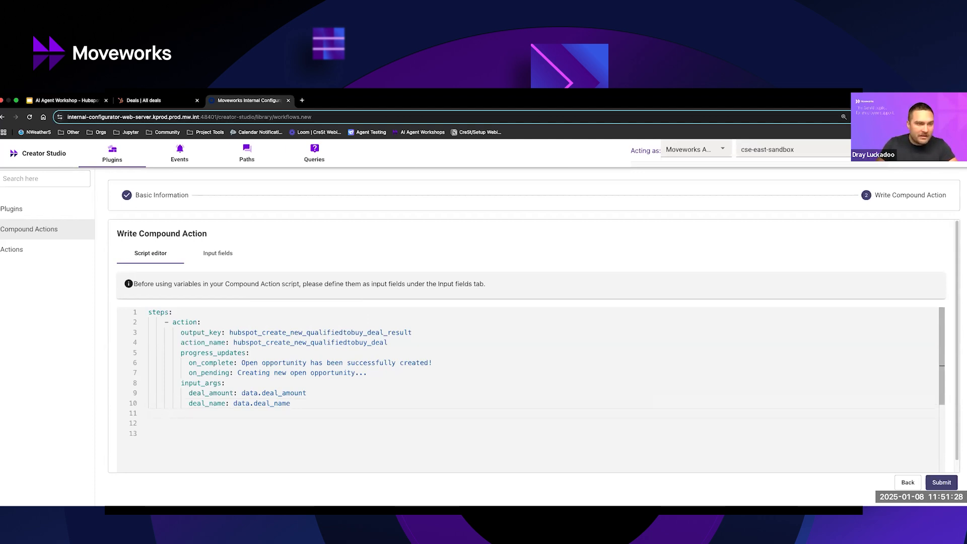
key("BackSpace")
key("BackSpace")
key("BackSpace")
type("- res")
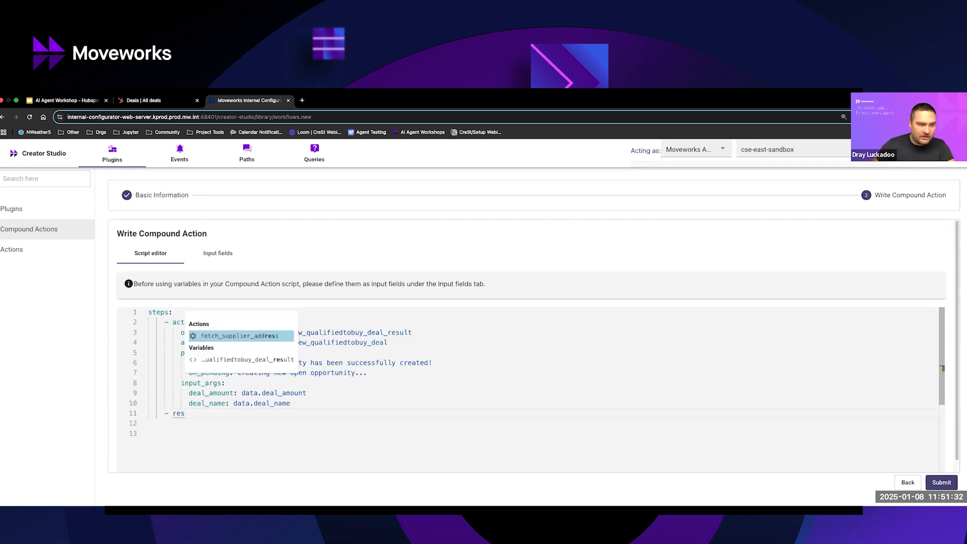
type("ult")
key("BackSpace")
key("BackSpace")
key("BackSpace")
key("BackSpace")
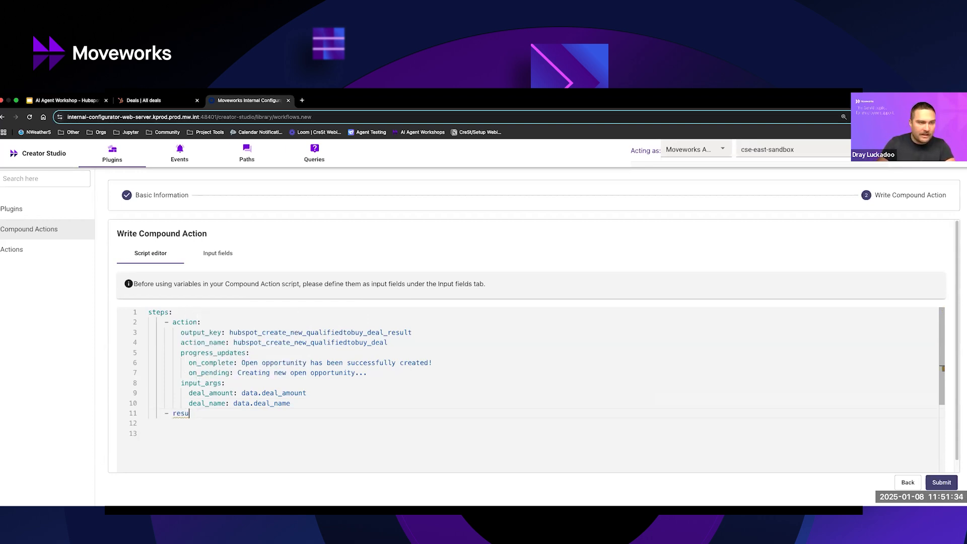
type("turn")
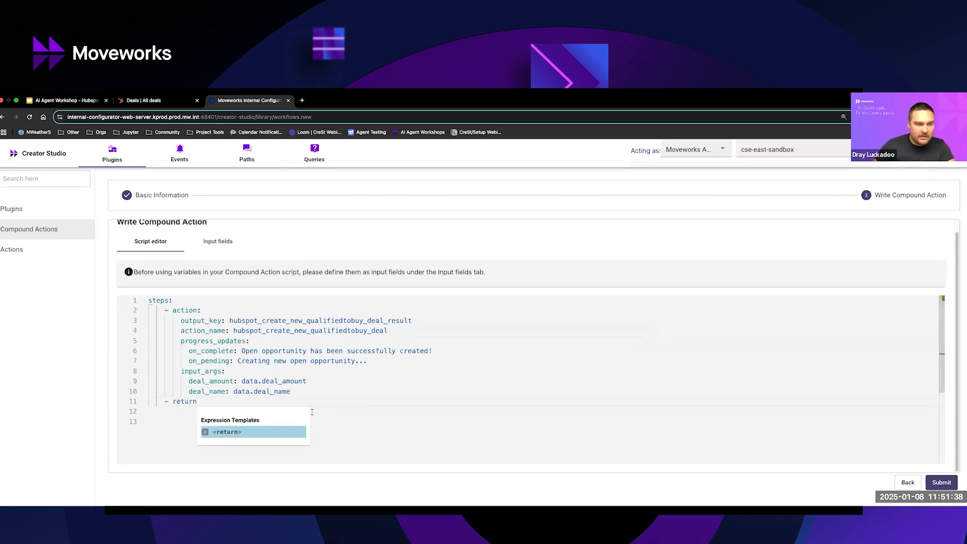
left_click(244, 436)
Replace the output_mapper's empty braces with an indented hubspot_return entry mapped to data.hubspot_create_new_qualifiedtobuy_deal_result.
left_click(245, 411)
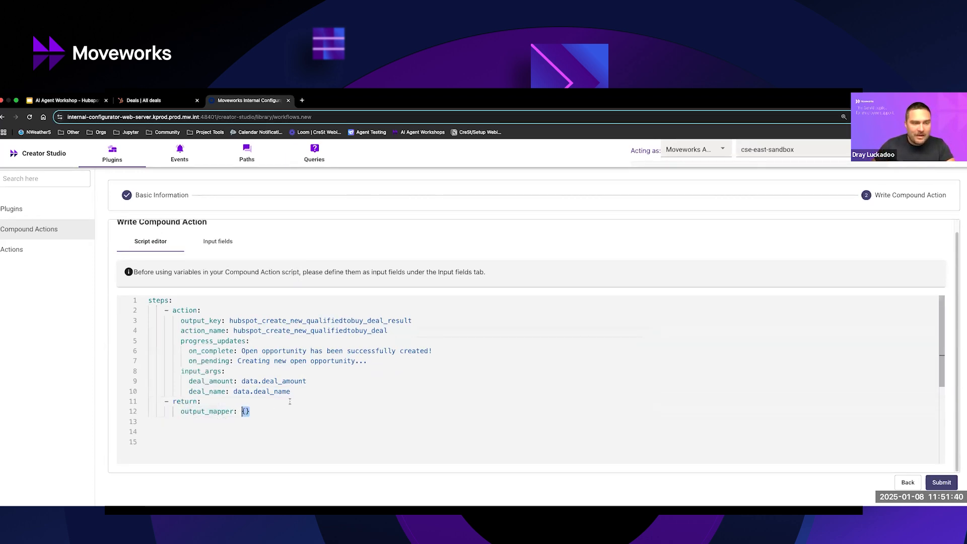
key("BackSpace")
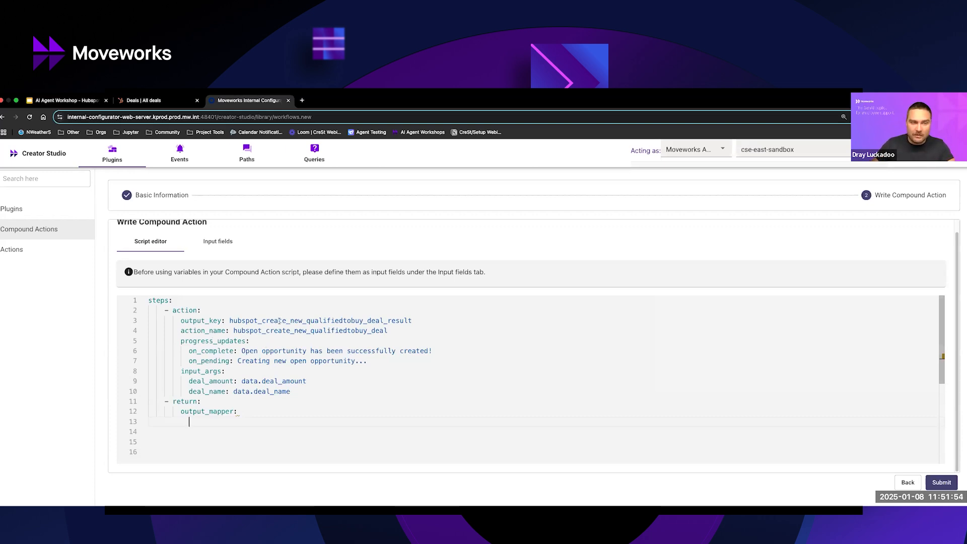
type("hub")
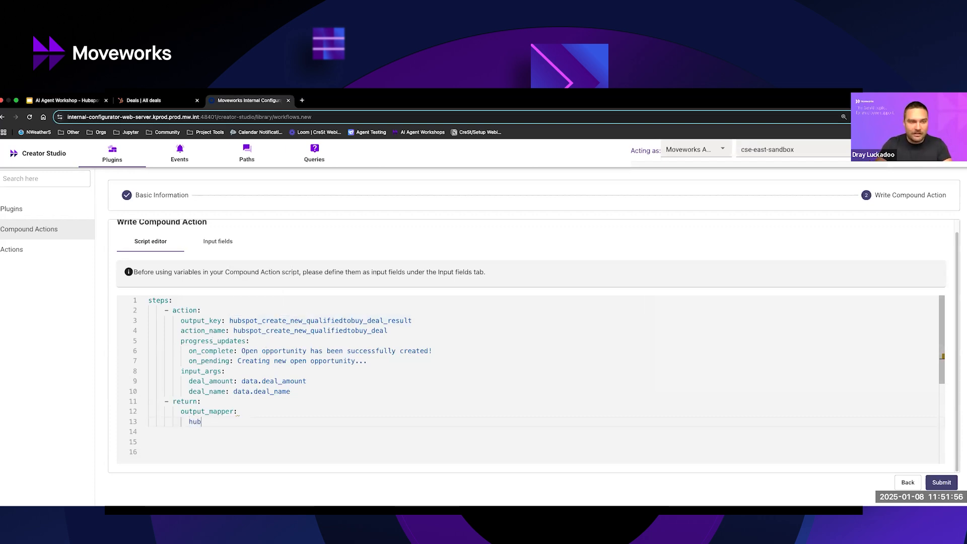
type("spot_return: data.")
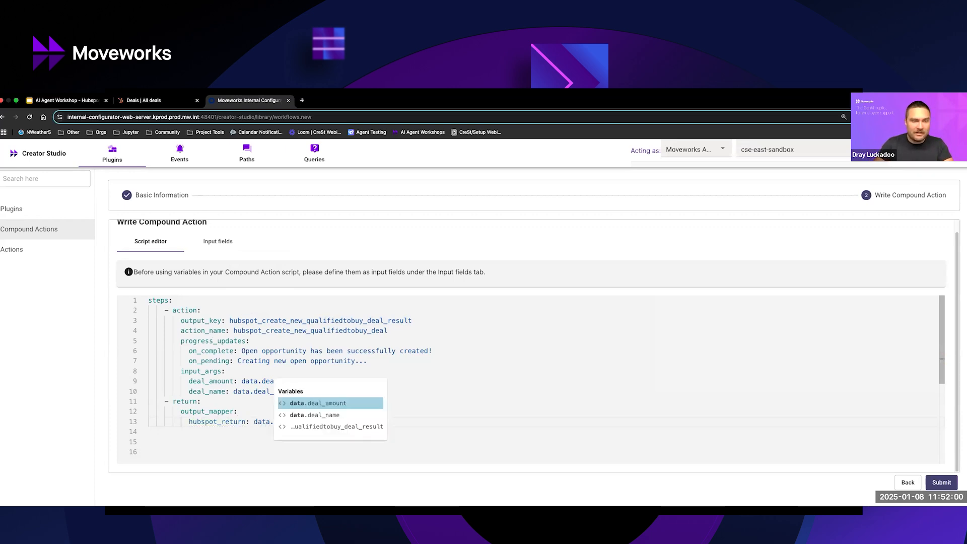
key("Down")
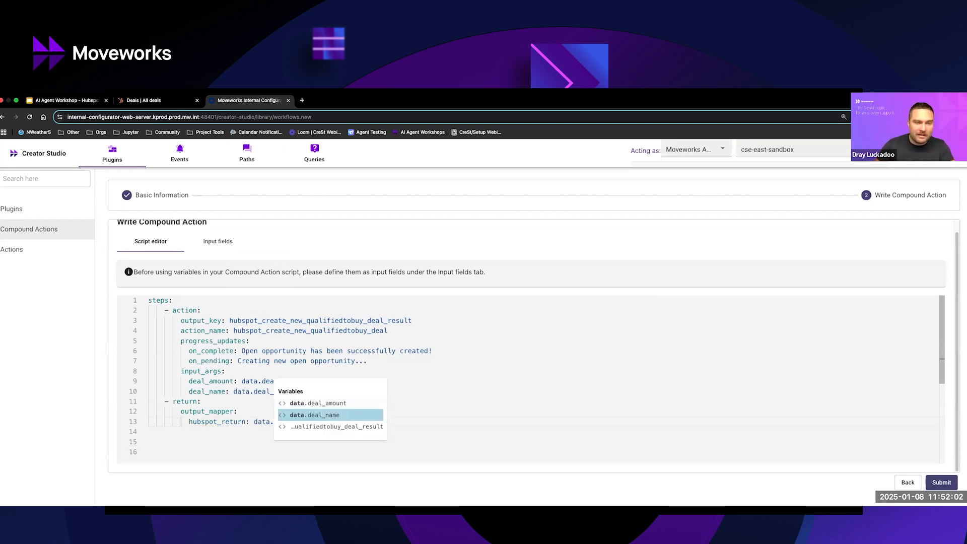
key("Down")
key("Return")
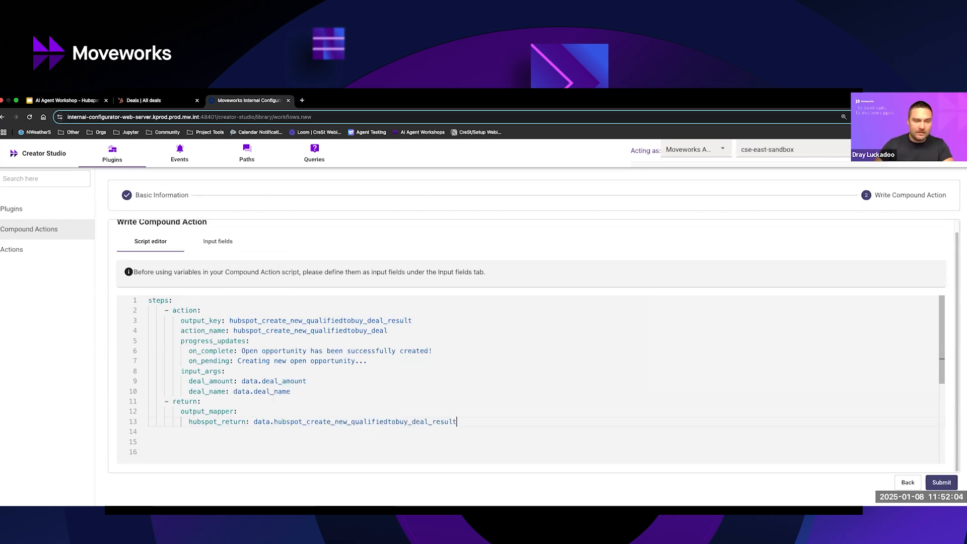
left_click(214, 422)
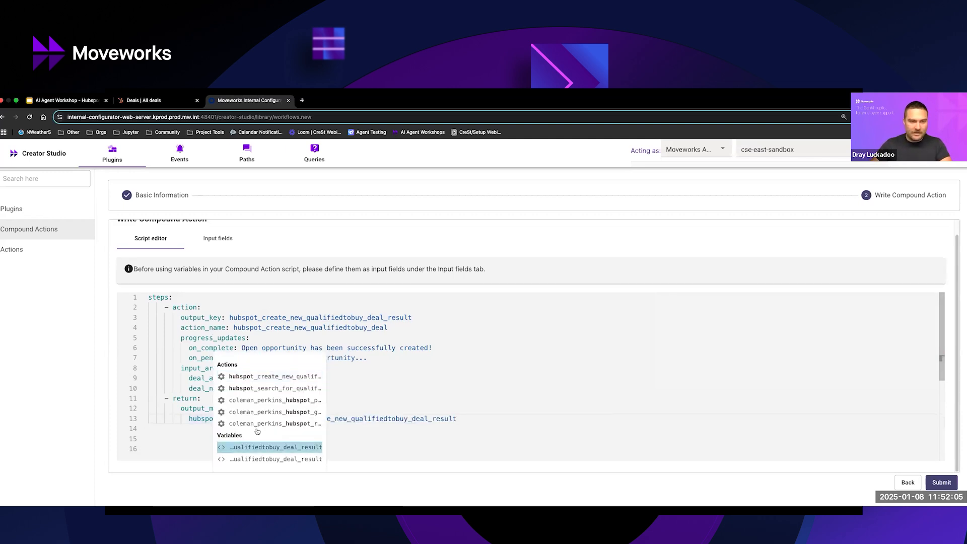
left_click(171, 429)
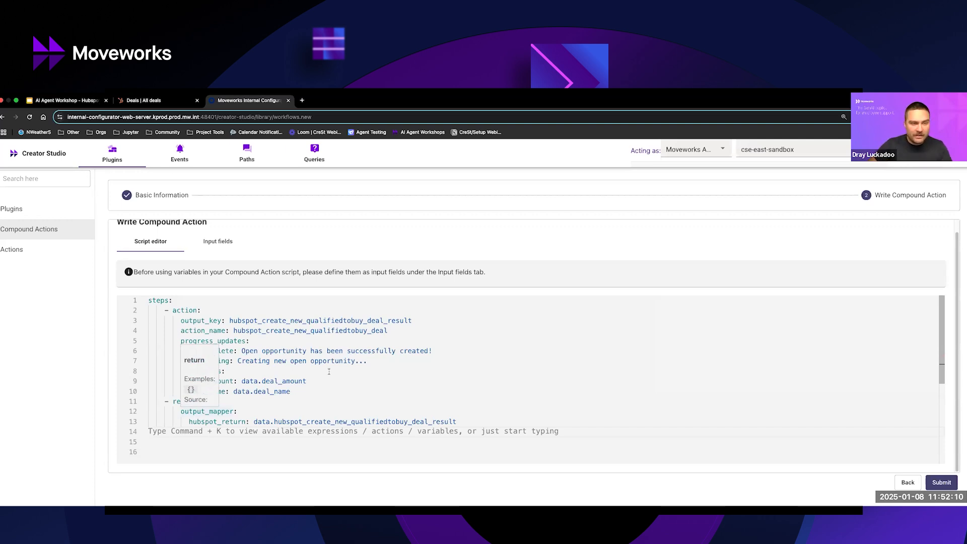
Submit the compound action and return to the list of compound actions.
left_click(942, 482)
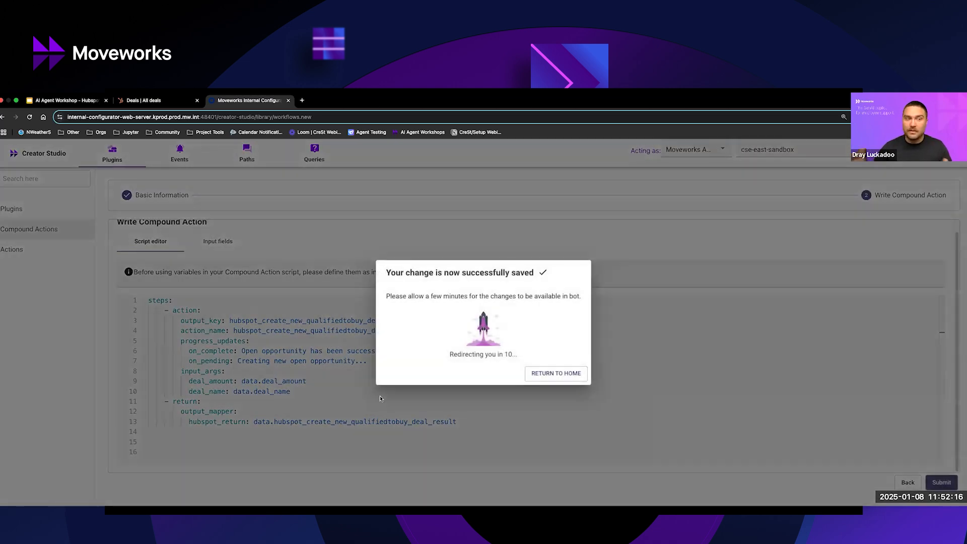
left_click(548, 375)
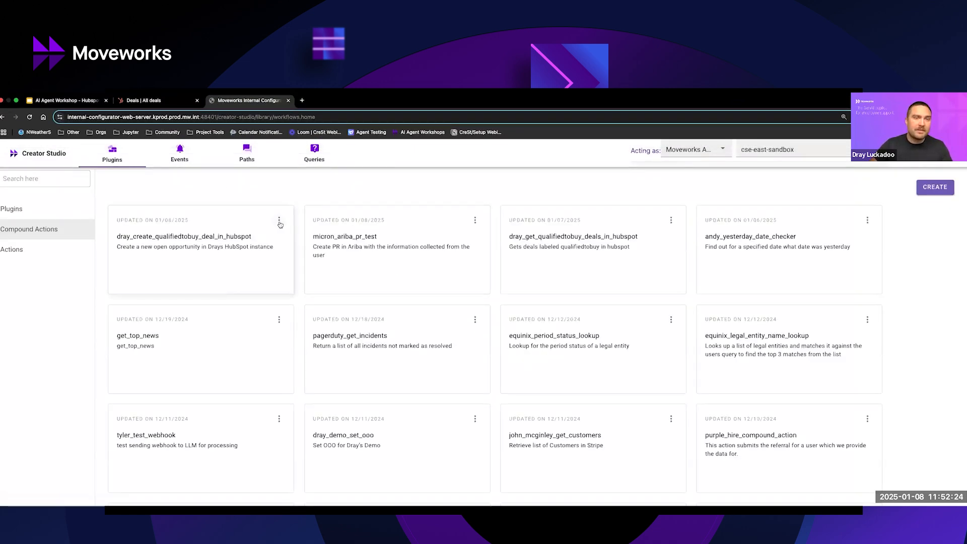
Examine the publishing options of the new deal-creation compound action and the list of existing plugins.
left_click(279, 221)
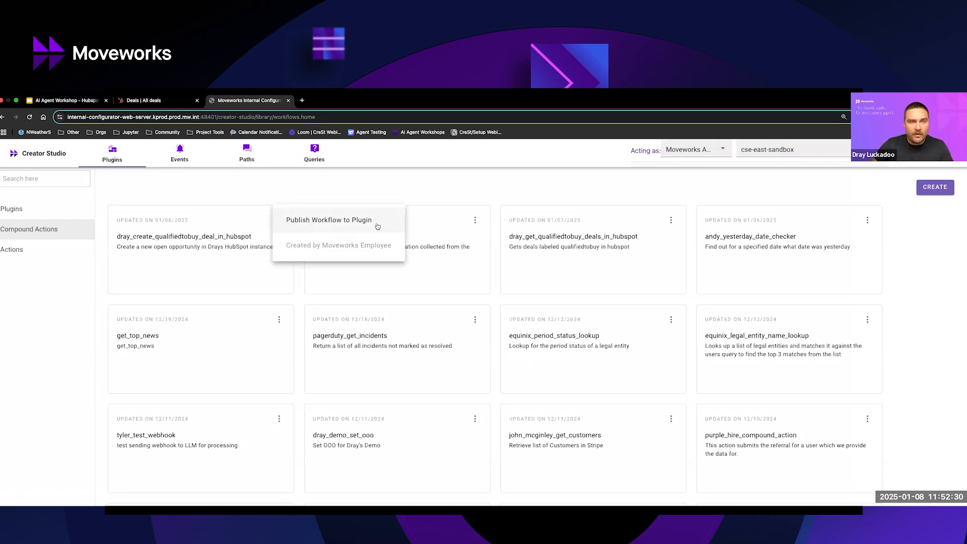
left_click(161, 187)
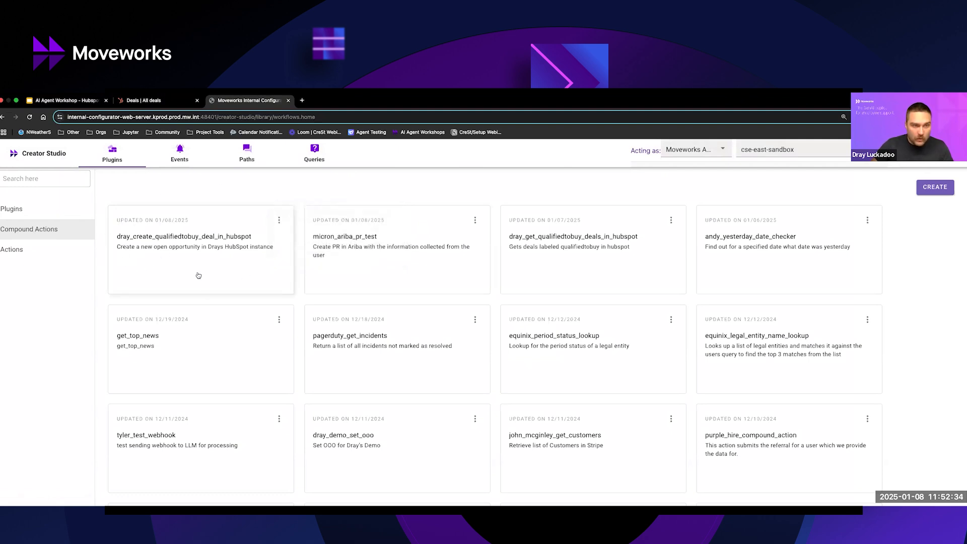
left_click(65, 210)
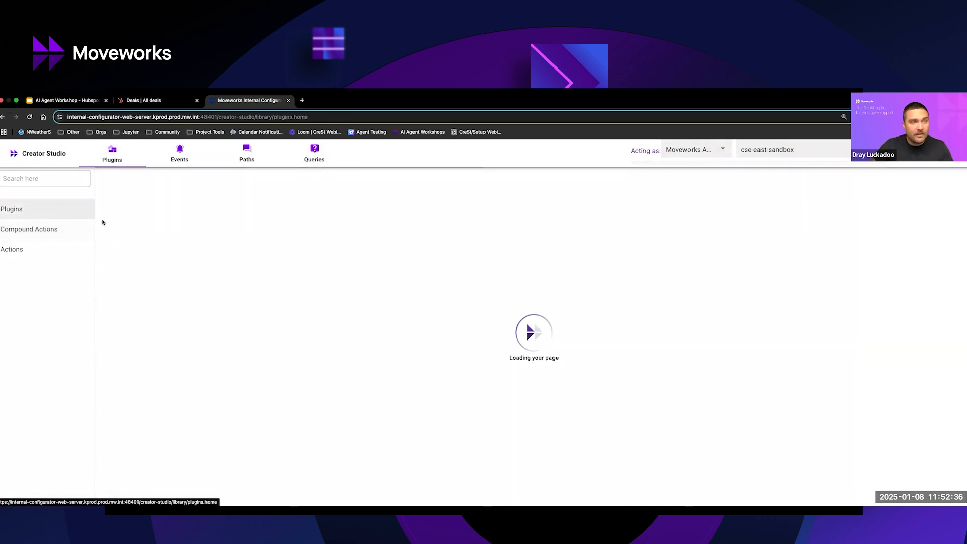
left_click(42, 229)
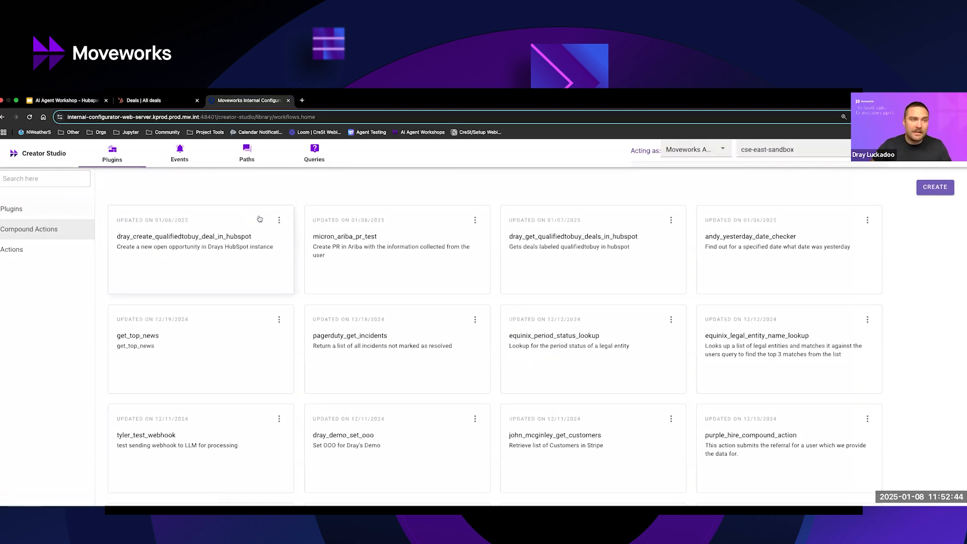
left_click(279, 220)
left_click(214, 198)
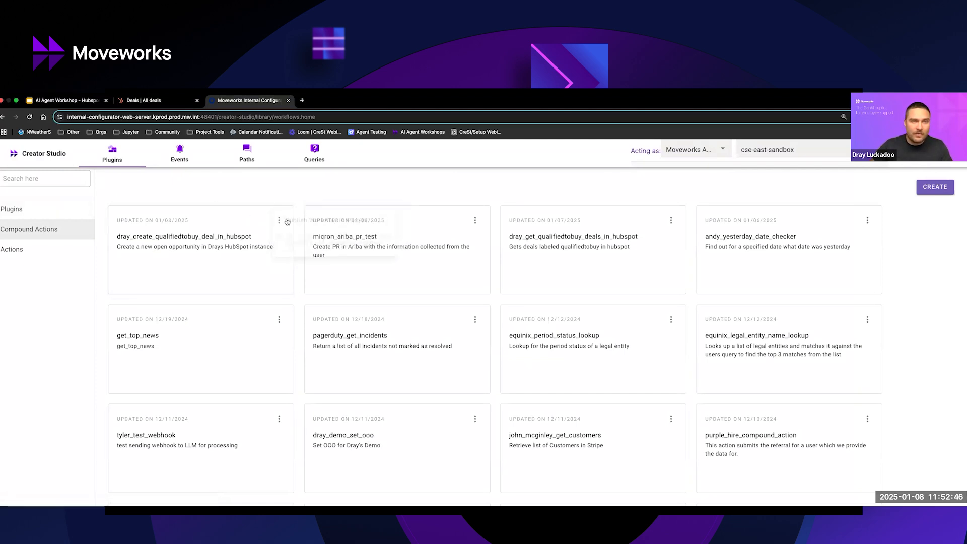
Publish the deal-creation compound action to a plugin, keep the prefilled basic information without consent or message, and continue to triggering.
left_click(279, 220)
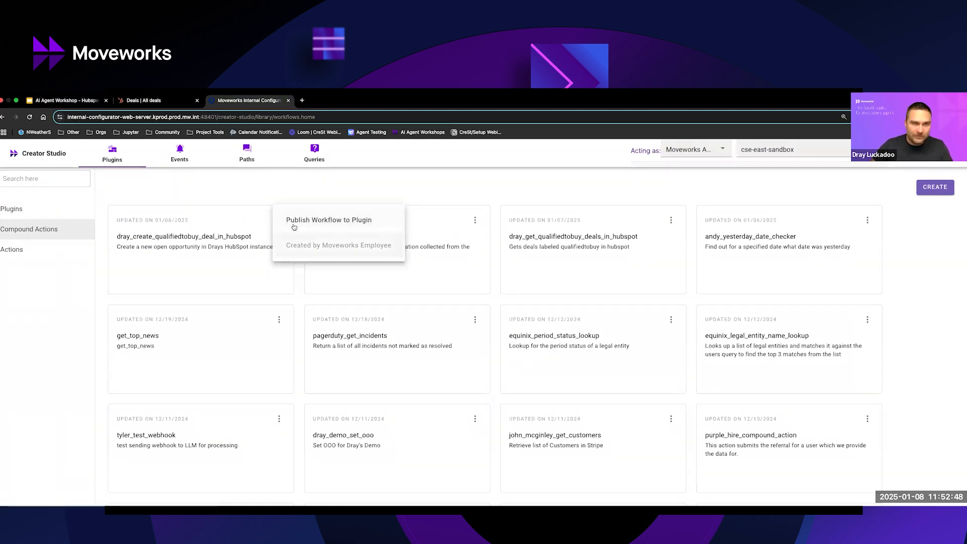
left_click(298, 221)
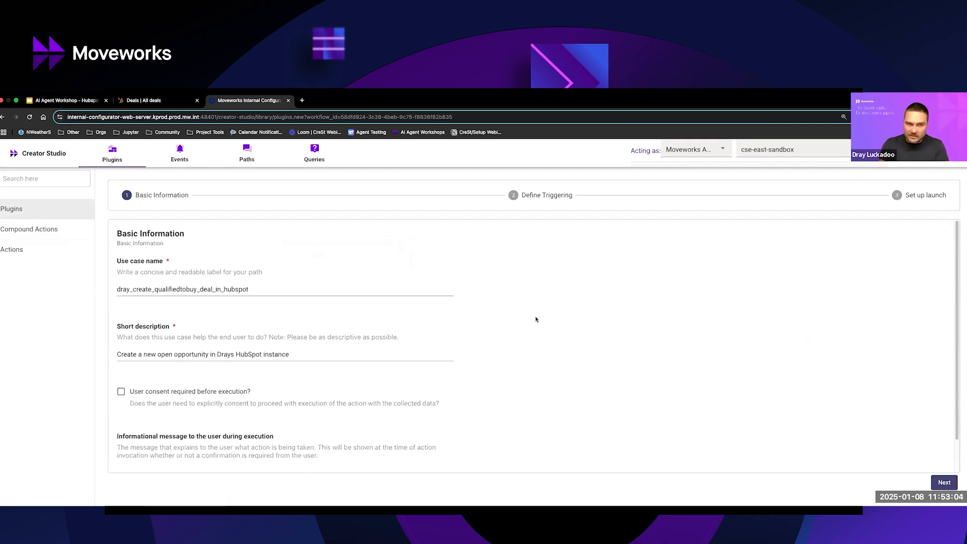
scroll(317, 406, "down", 2)
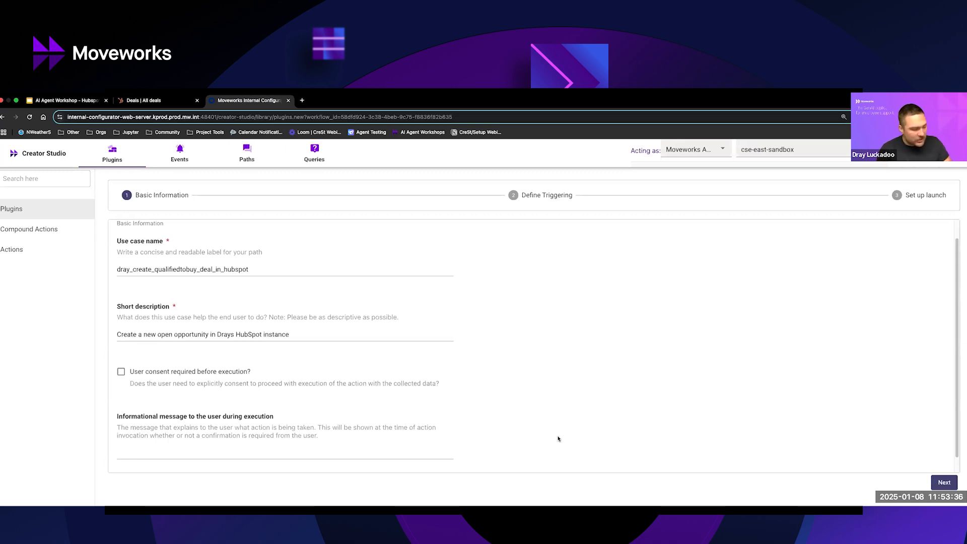
left_click(330, 452)
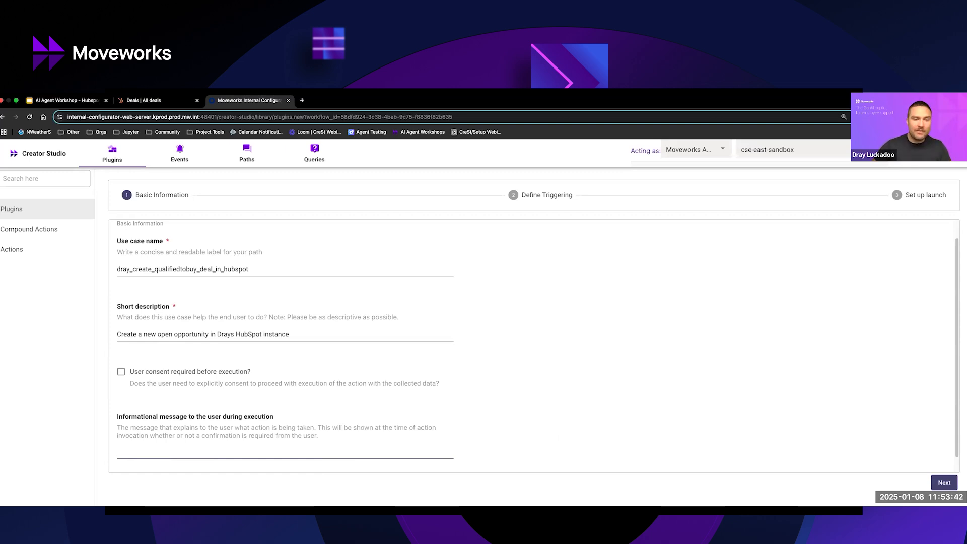
left_click(528, 451)
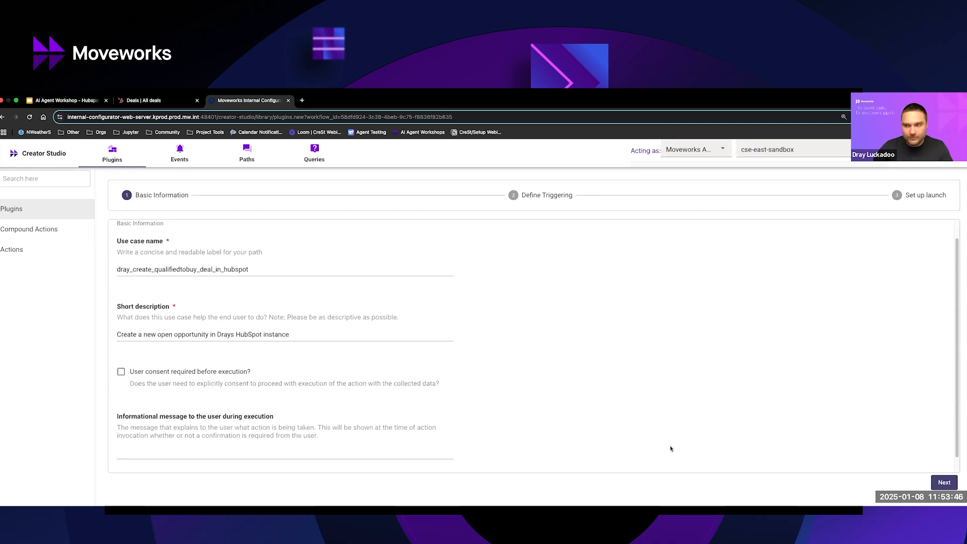
left_click(943, 484)
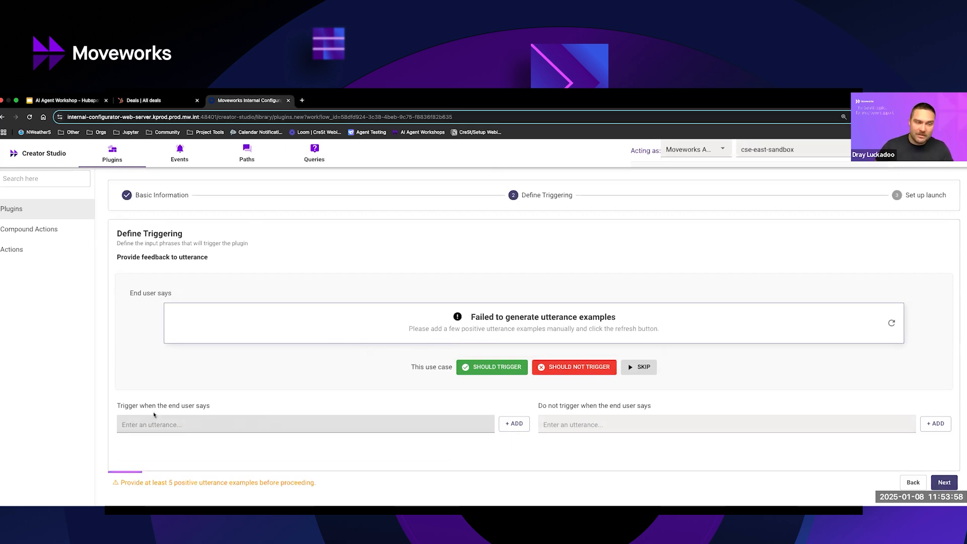
Add "I want to create a new open opportunity" as the first utterance that triggers the plugin.
left_click(125, 426)
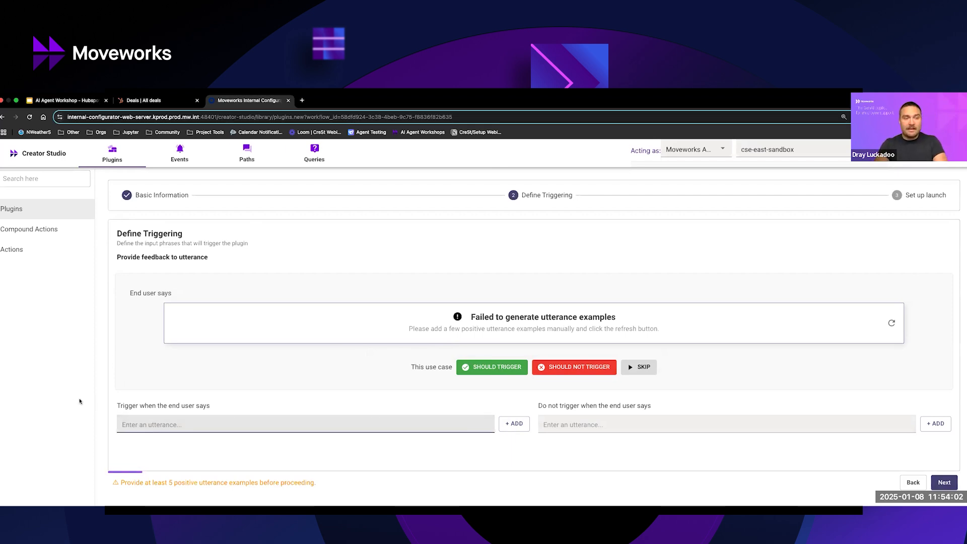
left_click(152, 400)
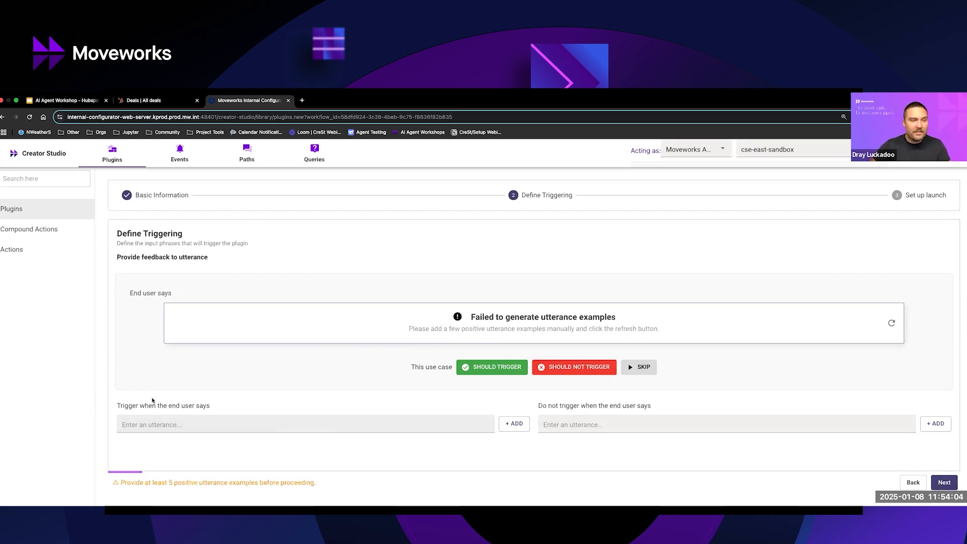
left_click(162, 427)
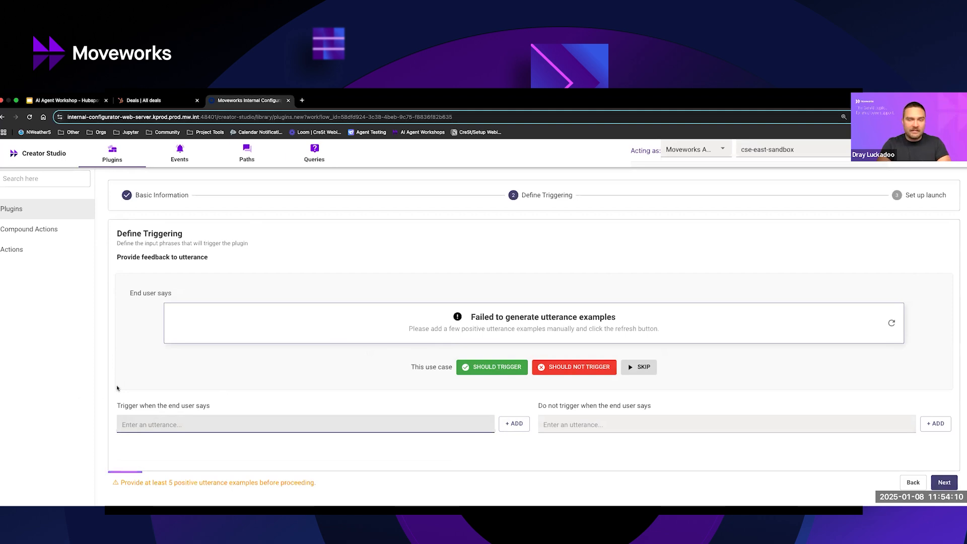
type("I want to create a ")
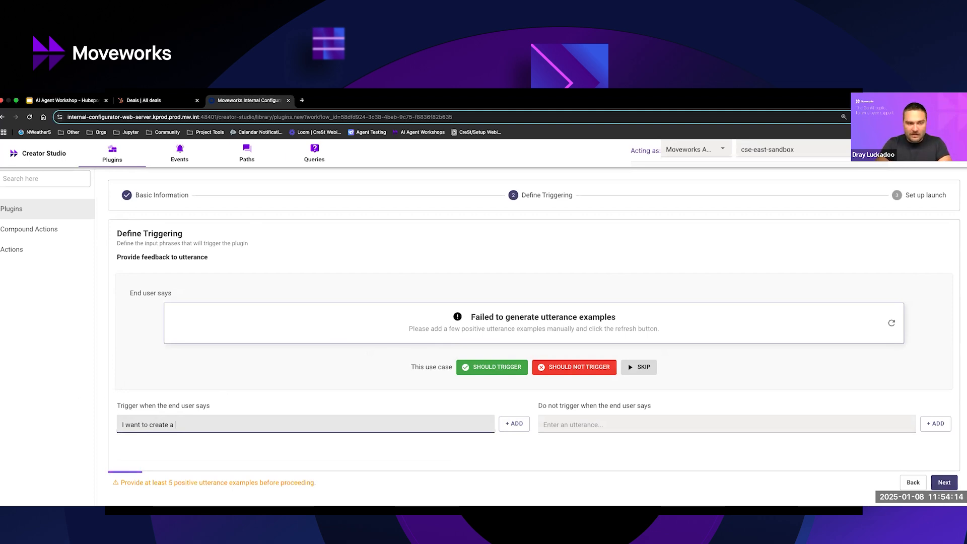
type("new open opportunity")
left_click(519, 425)
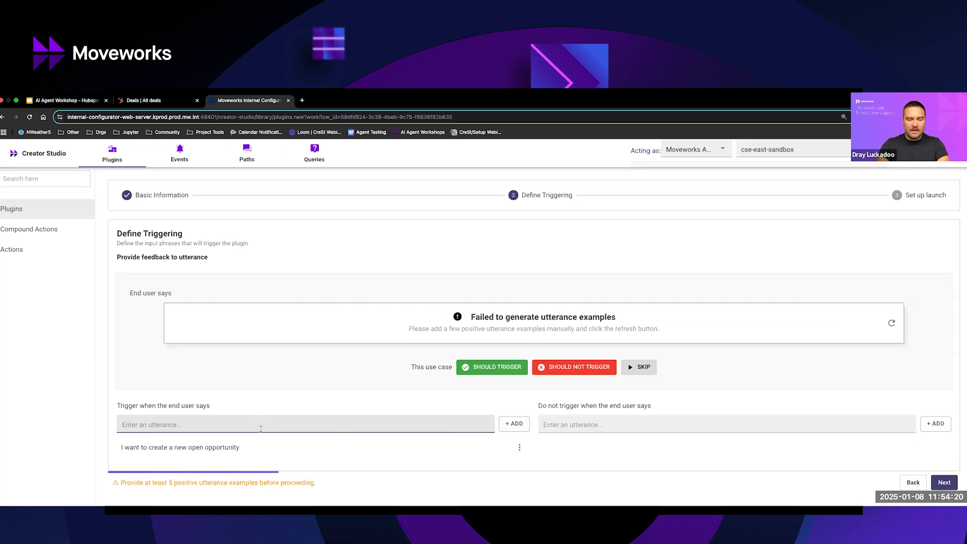
Add the positive trigger utterance "I'd like to log a new qualifiedtobuy deal".
type("I'd like to ")
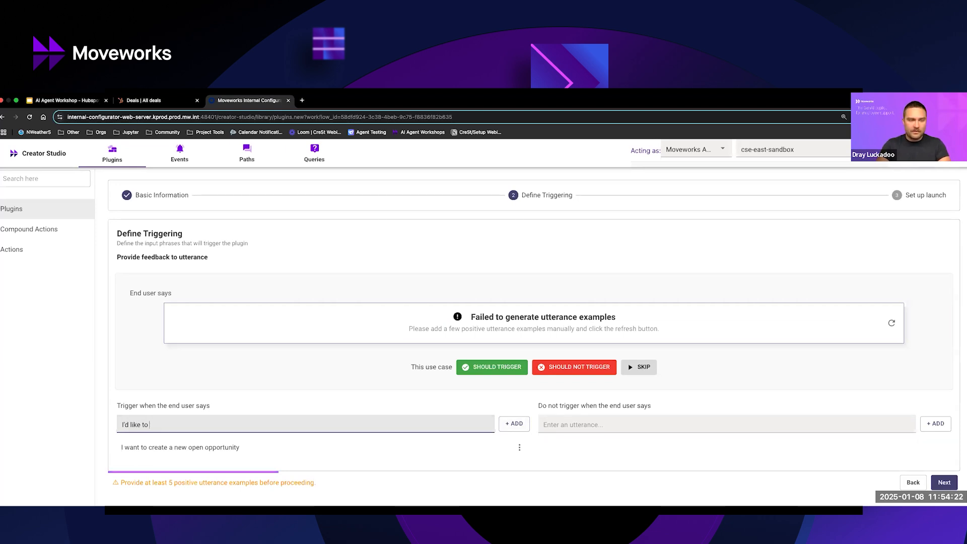
type("relog")
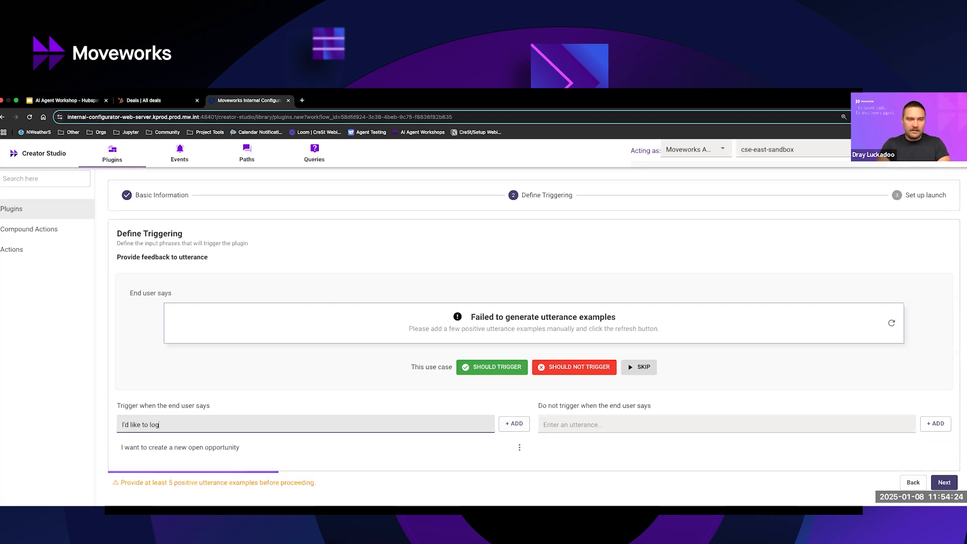
type(" a new qualified")
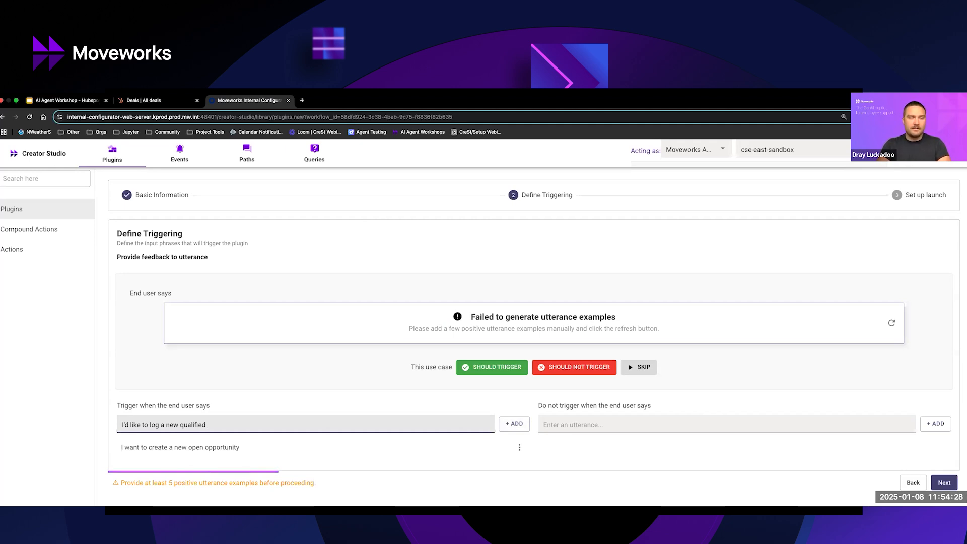
type("to b")
key("BackSpace")
key("BackSpace")
key("BackSpace")
key("BackSpace")
key("BackSpace")
key("BackSpace")
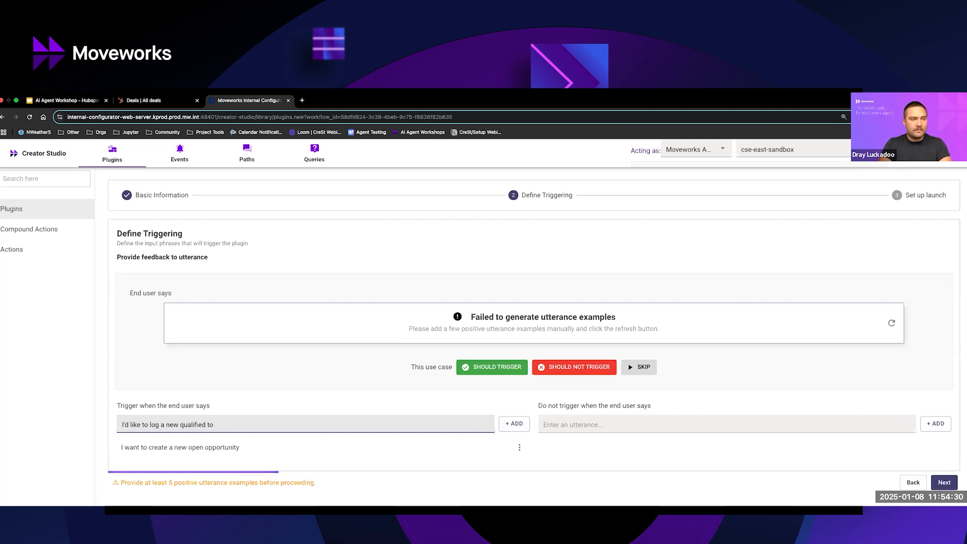
type("tobuy deal")
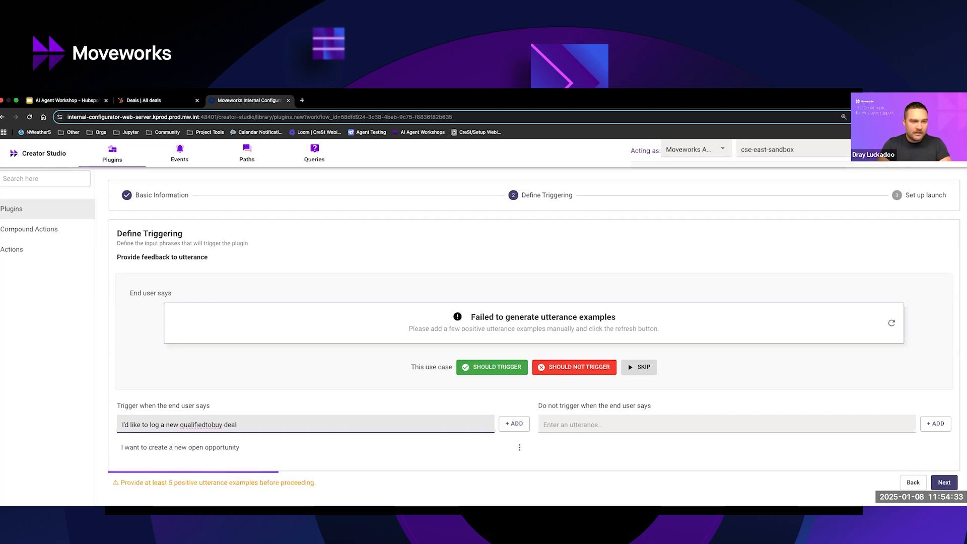
key("Return")
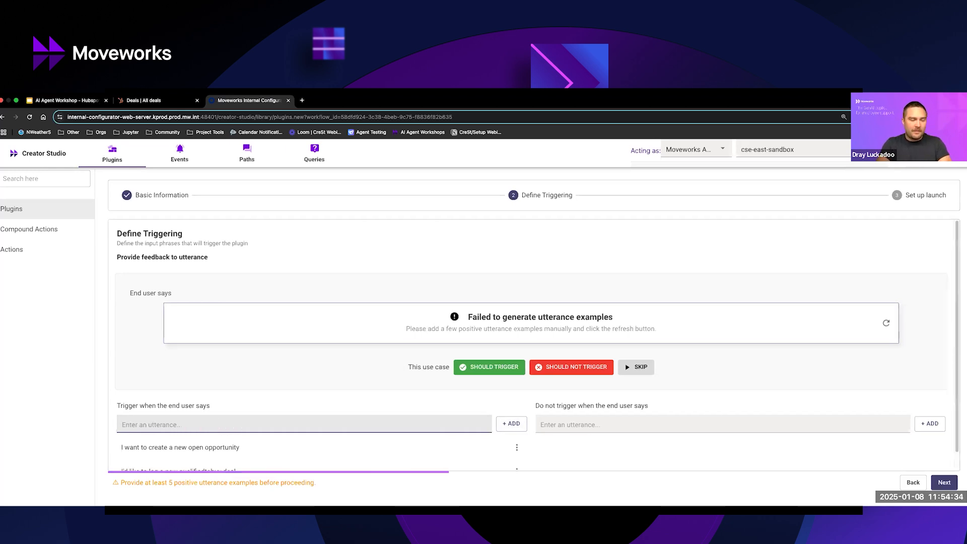
Add the positive trigger utterance "Can you help me create a new open opp in HubSpot?".
type("Can you help me ")
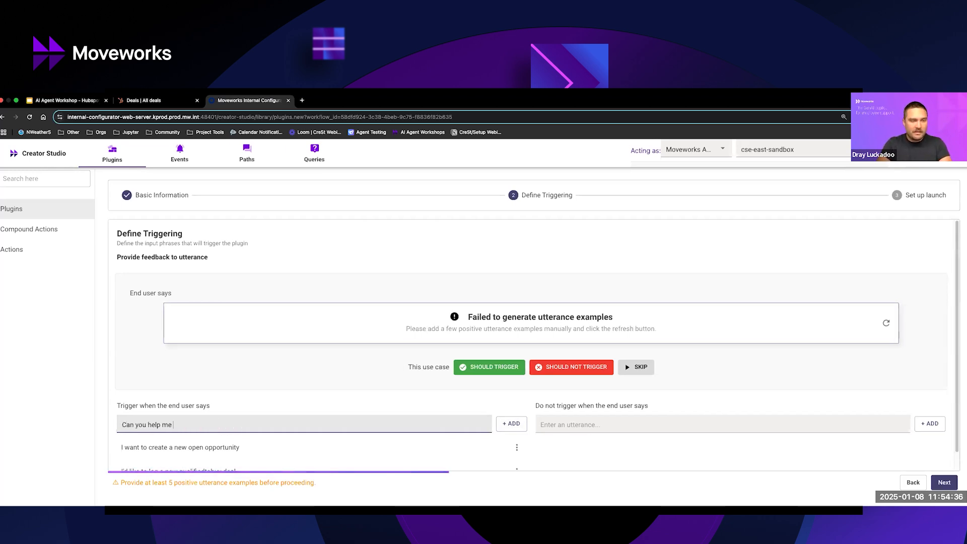
type("create a new open op")
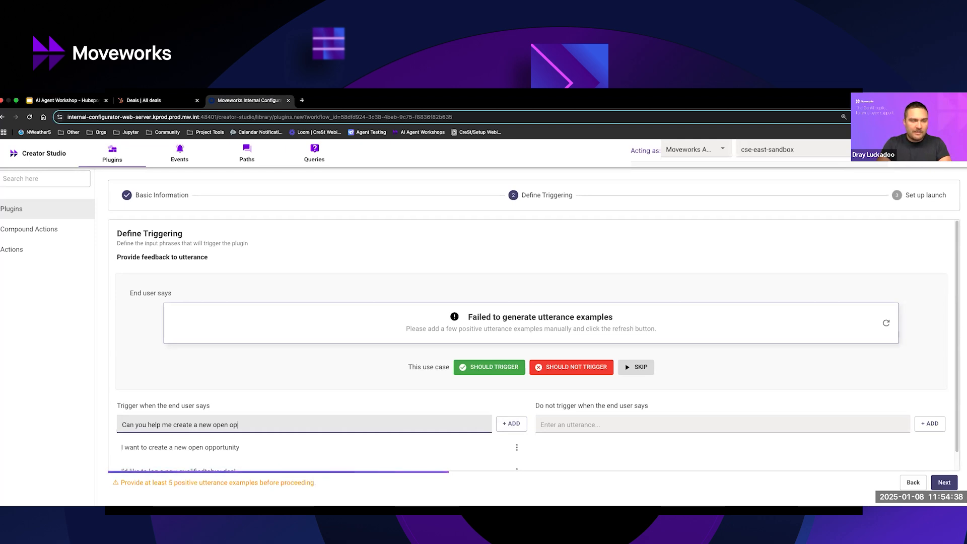
type("p in HubSpt")
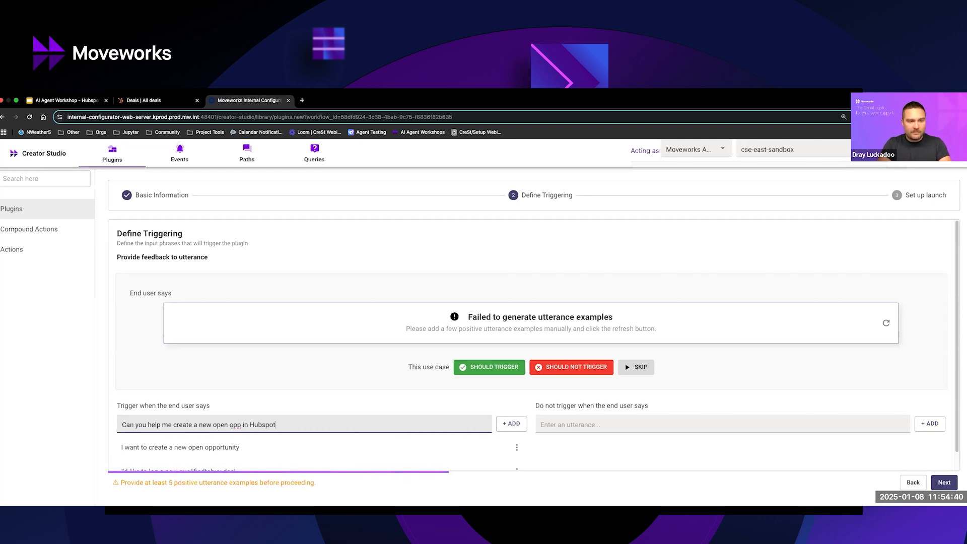
key("BackSpace")
type("ot?")
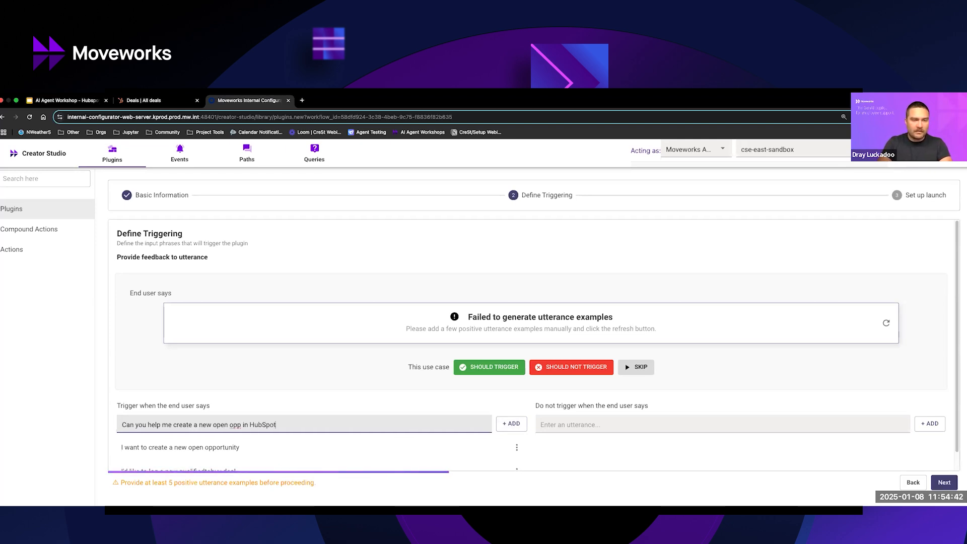
key("Return")
Add the positive trigger utterance "How can I report a new open opportunity?".
type("How can I ")
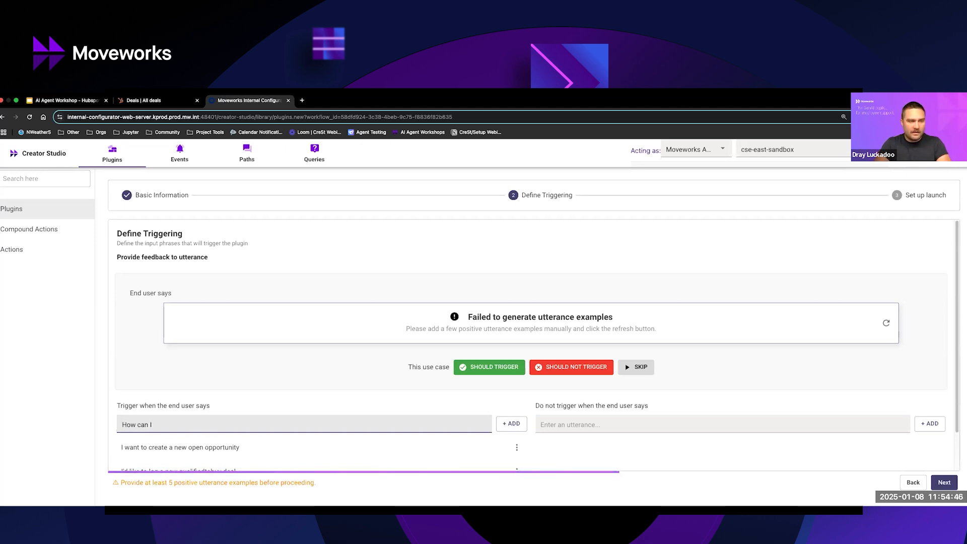
type("report a new open opporutn")
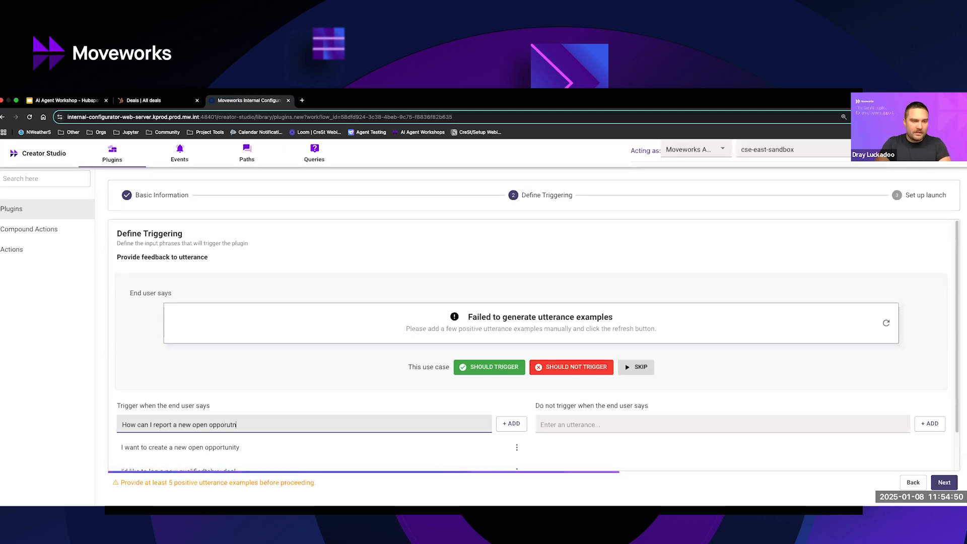
key("BackSpace")
key("BackSpace")
key("BackSpace")
type("tunity")
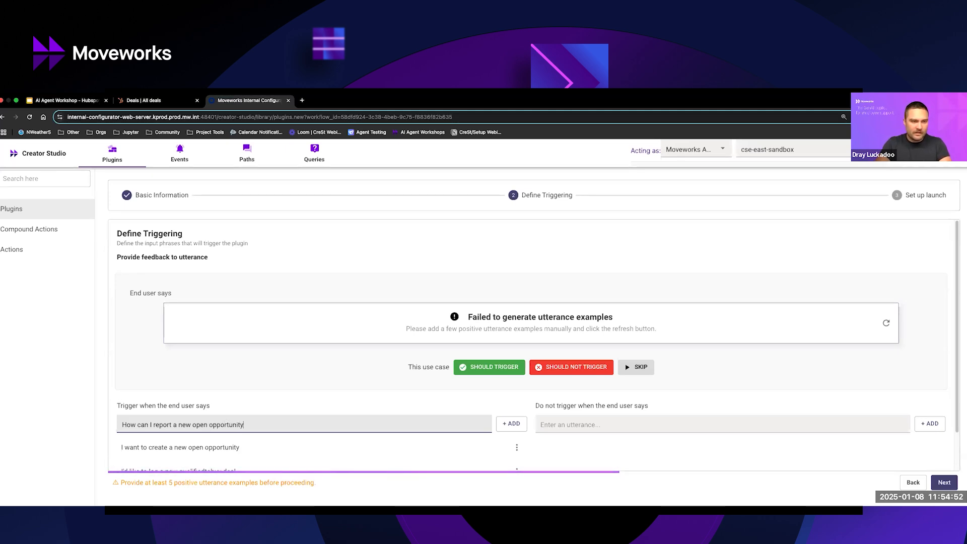
key("Return")
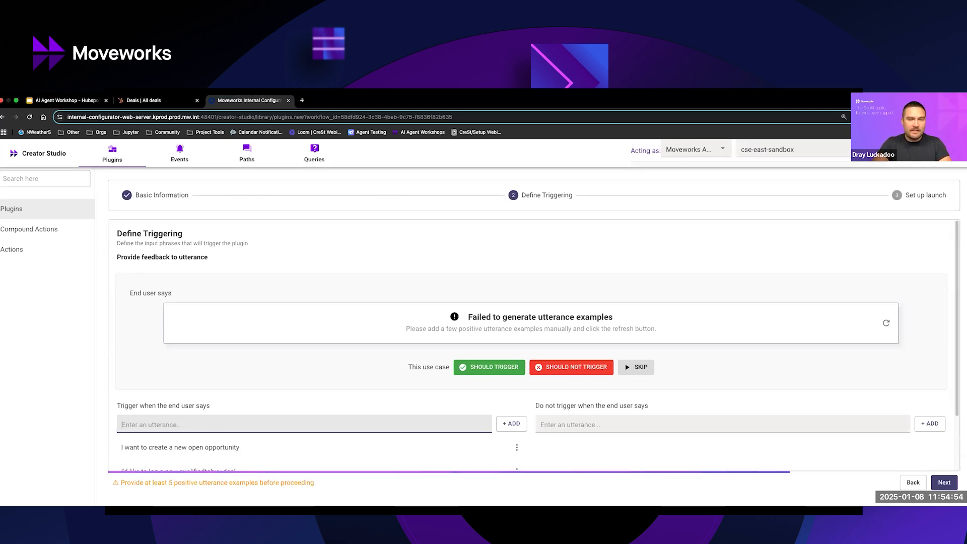
Add the trigger utterance "I think there's a new opportunity with ACME and I would like to log it" and continue to launch setup.
type("I")
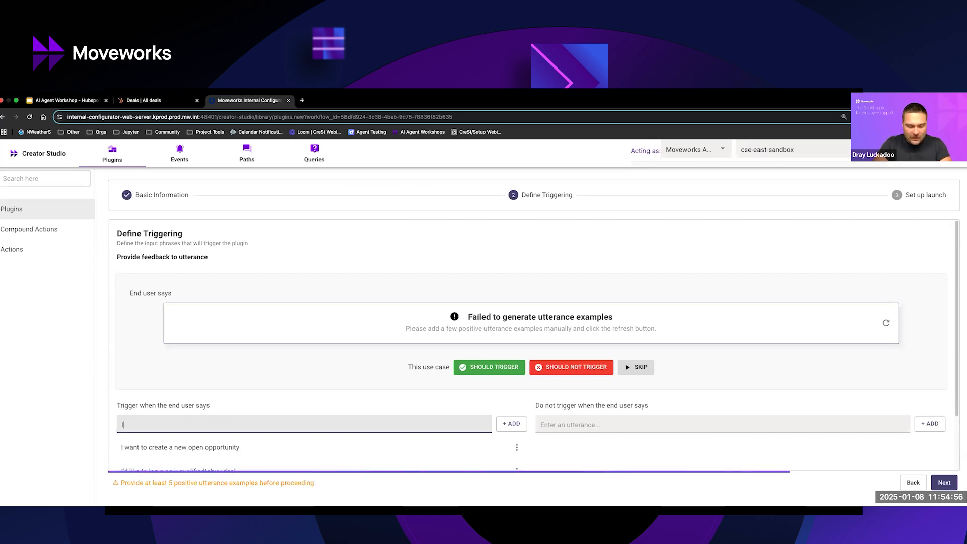
type(" think there's a new opportunity ")
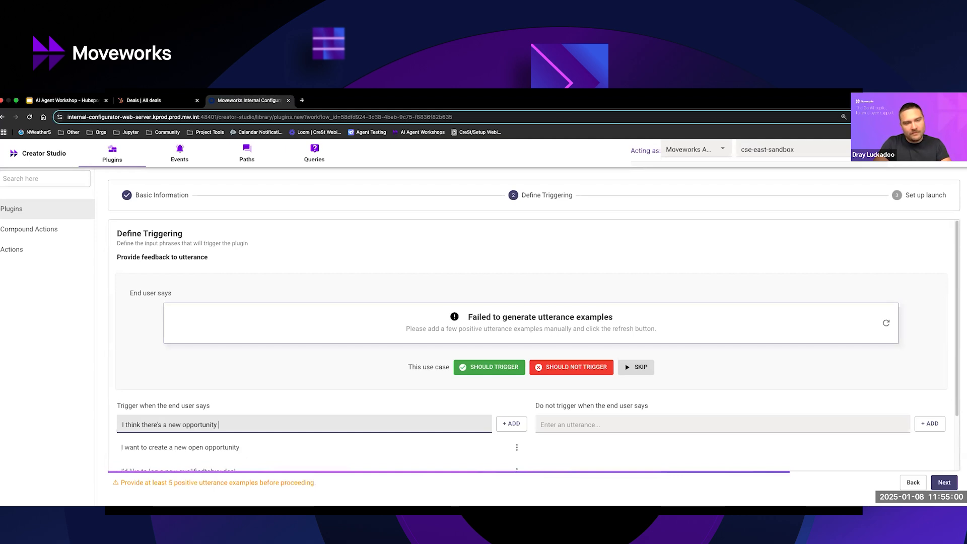
type("with ACME")
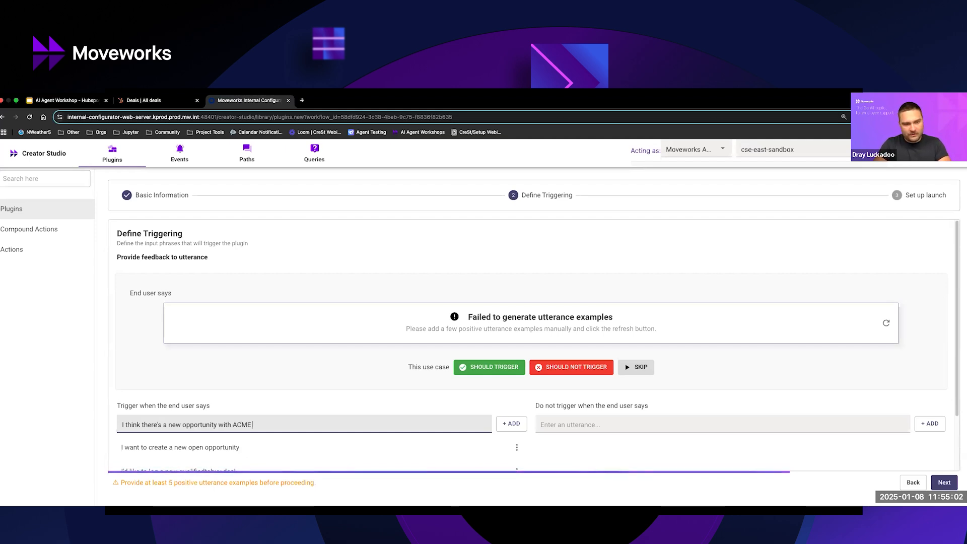
type(" and I would like to ")
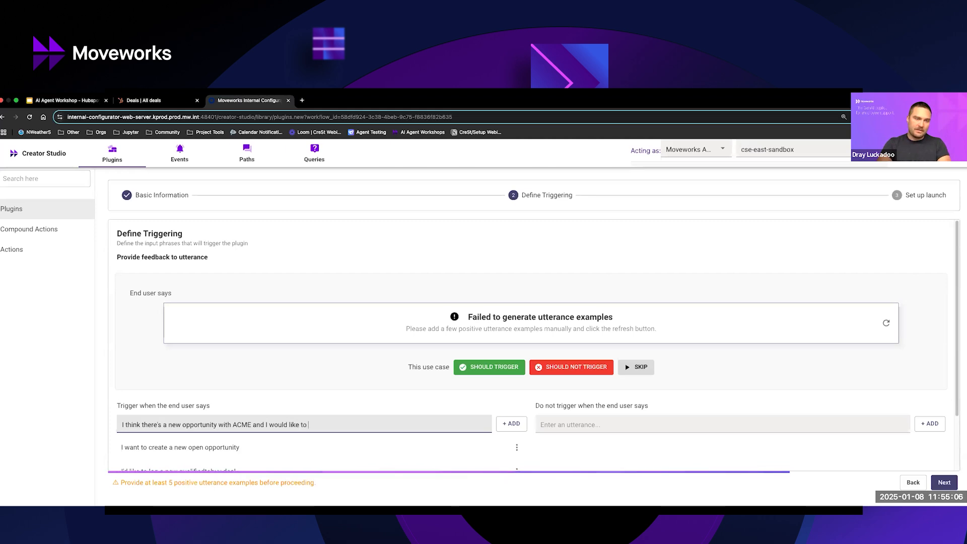
type("log it")
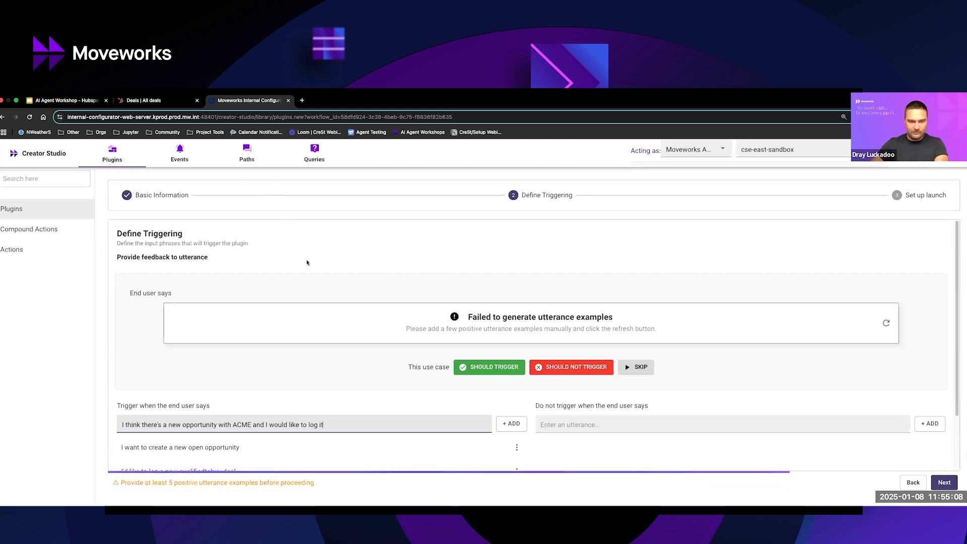
key("Return")
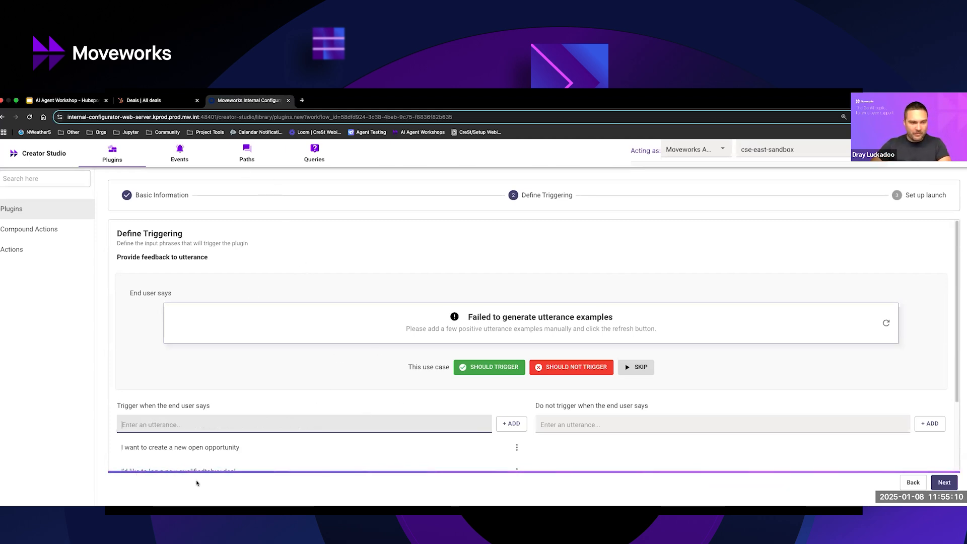
scroll(516, 447, "down", 2)
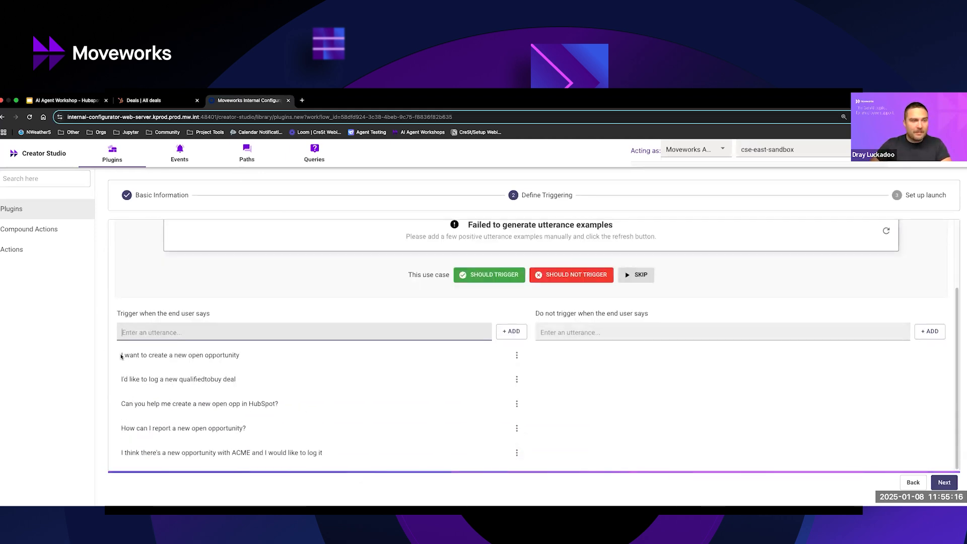
left_click_drag(121, 355, 240, 356)
key("super+c")
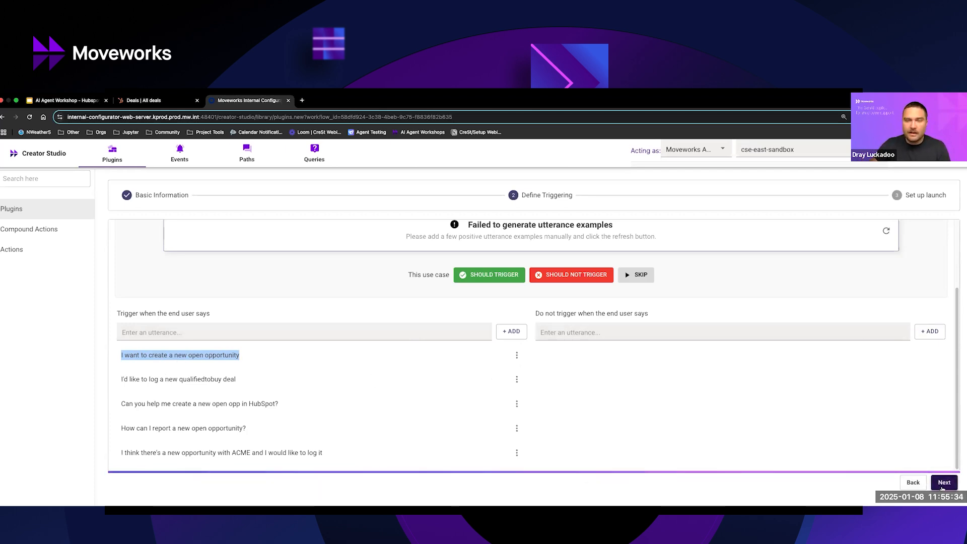
left_click(944, 482)
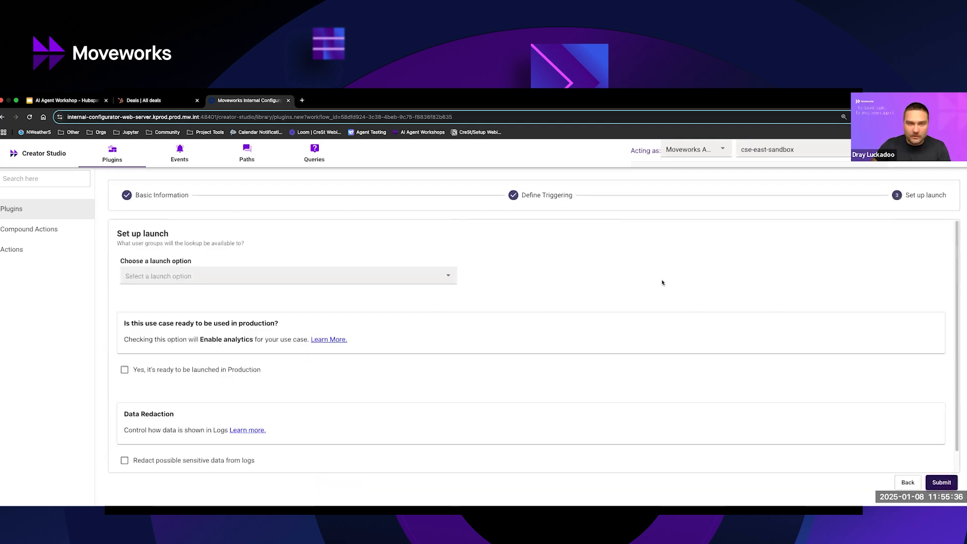
Set the launch option to "Launch to selected emails" and enter the plugin owner's e-mail address as the allowed value.
left_click(235, 277)
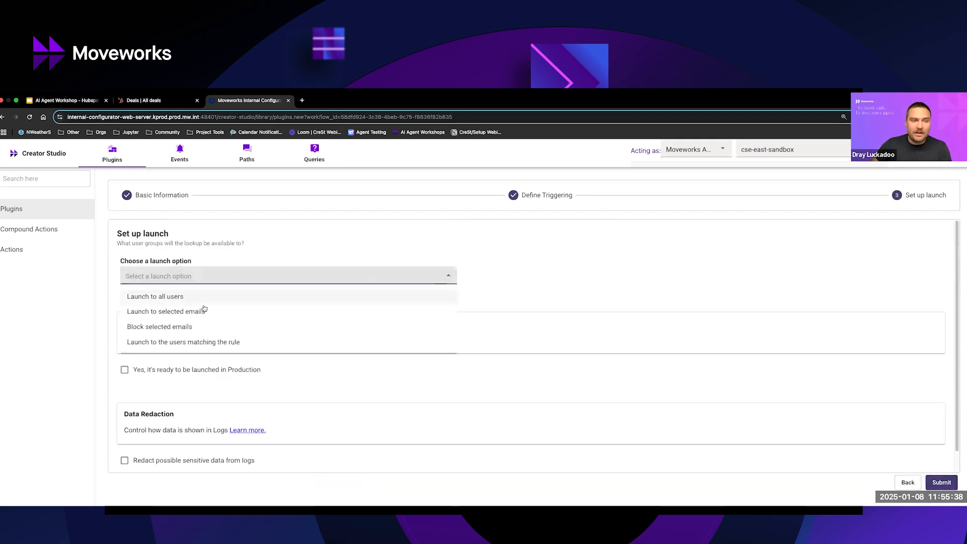
left_click(174, 313)
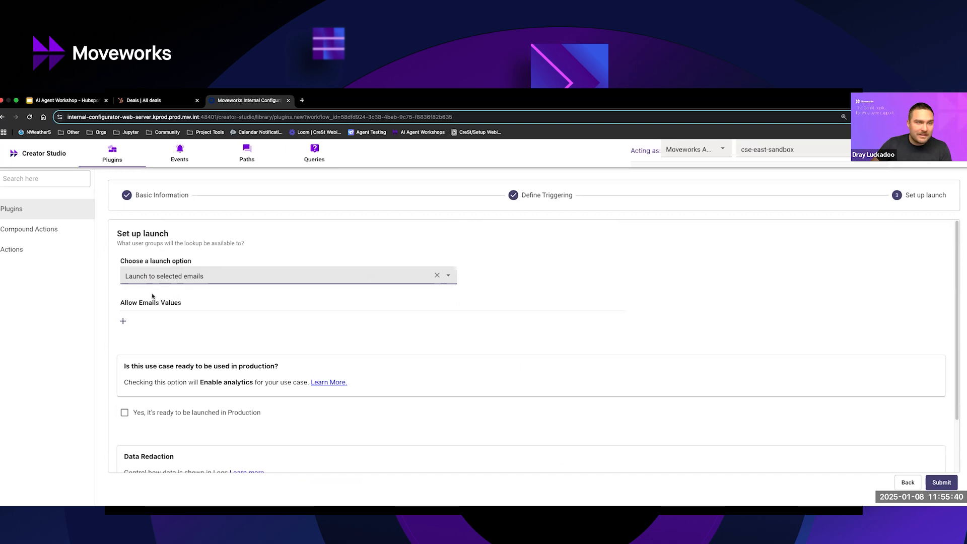
left_click(123, 321)
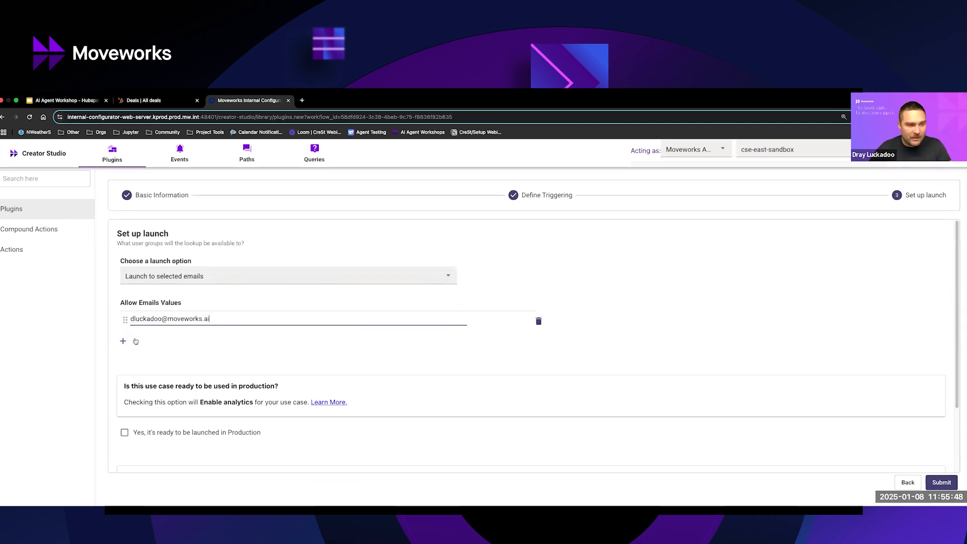
left_click_drag(131, 320, 195, 321)
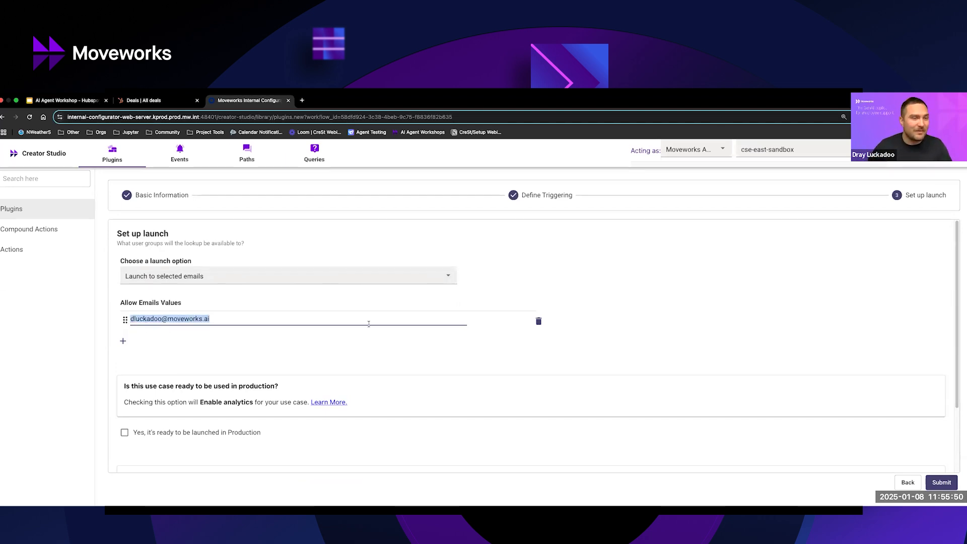
left_click(614, 346)
Submit the plugin with the production launch and log redaction options left off, and return to the plugins home page.
scroll(202, 413, "down", 2)
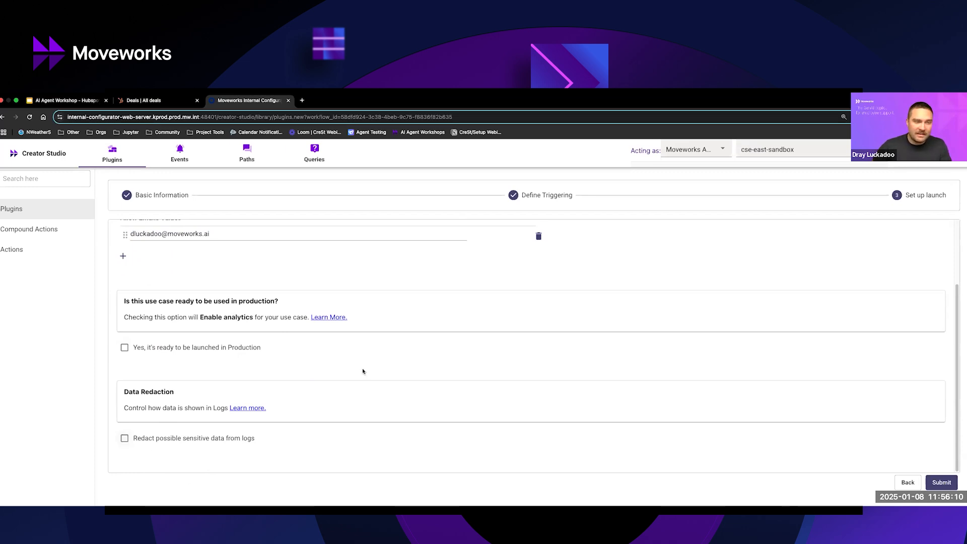
left_click(941, 483)
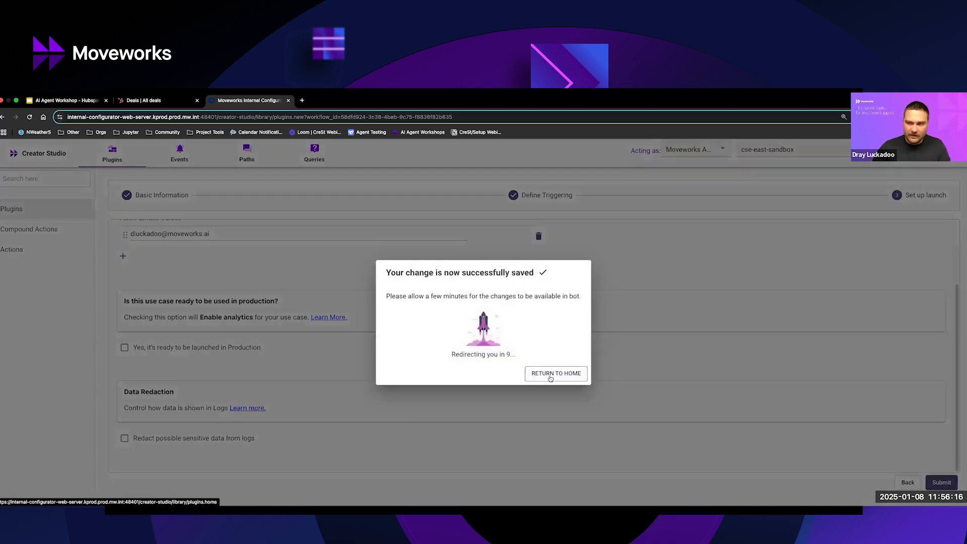
left_click(554, 375)
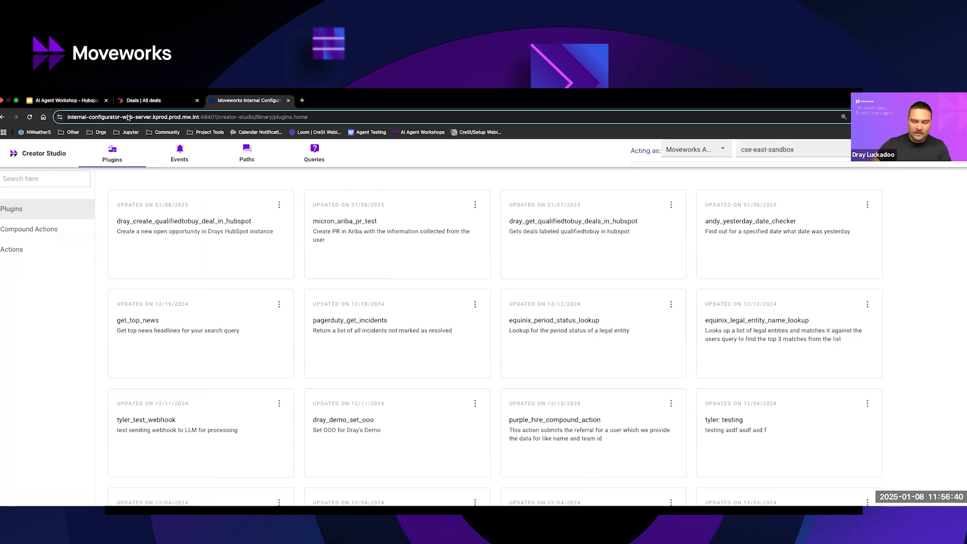
Switch to Slack and send the Agentic A Hackathon bot the message "I want to create a new open opportunity" in its own conversation window.
key("ctrl+Up")
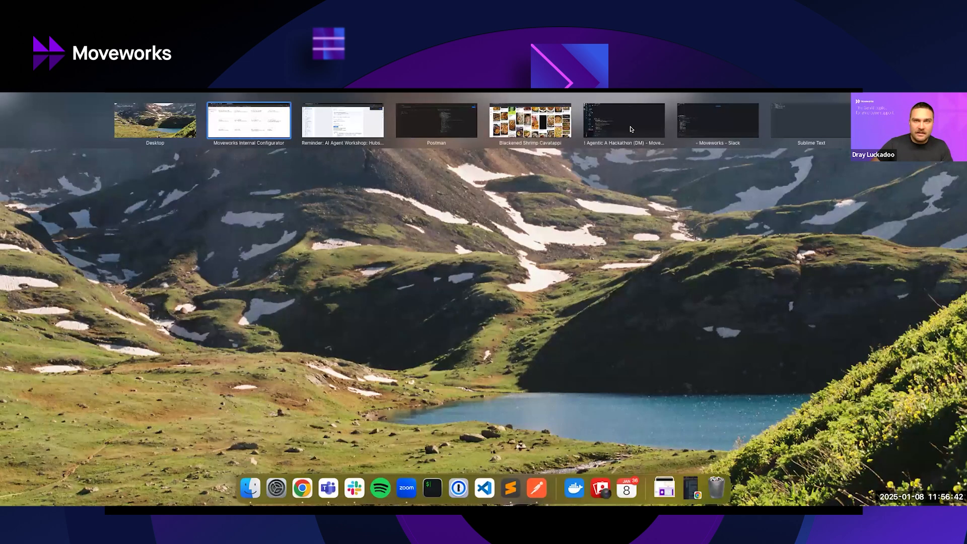
left_click(637, 132)
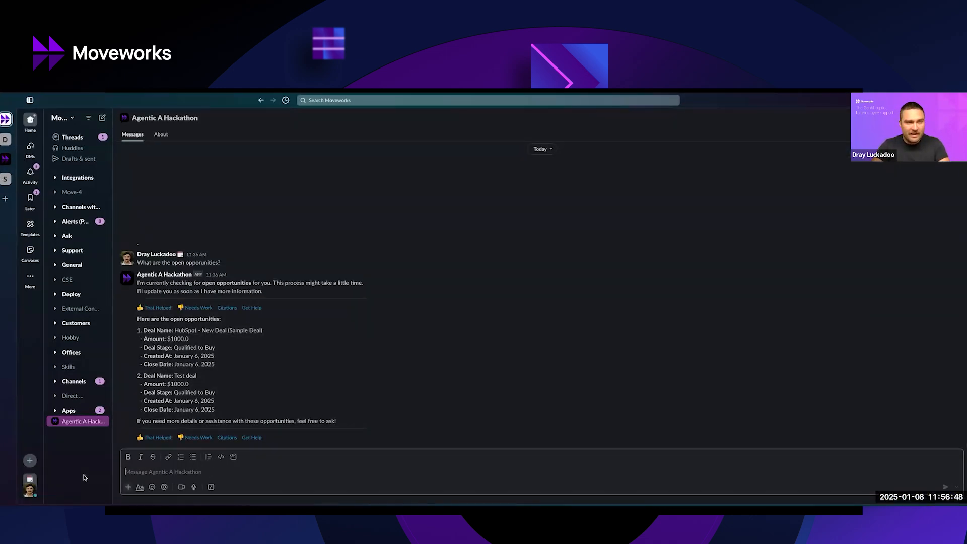
key("super+v")
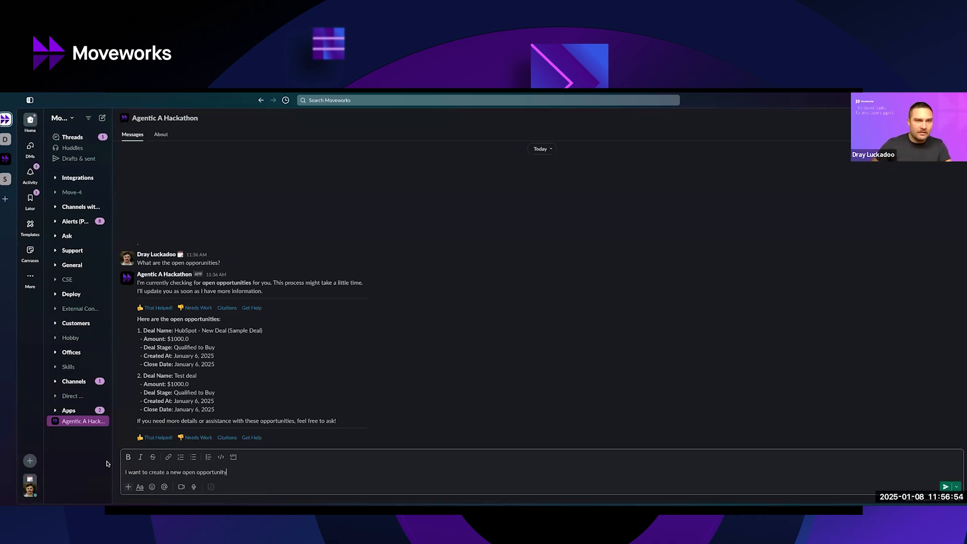
key("ctrl+Up")
left_click(705, 126)
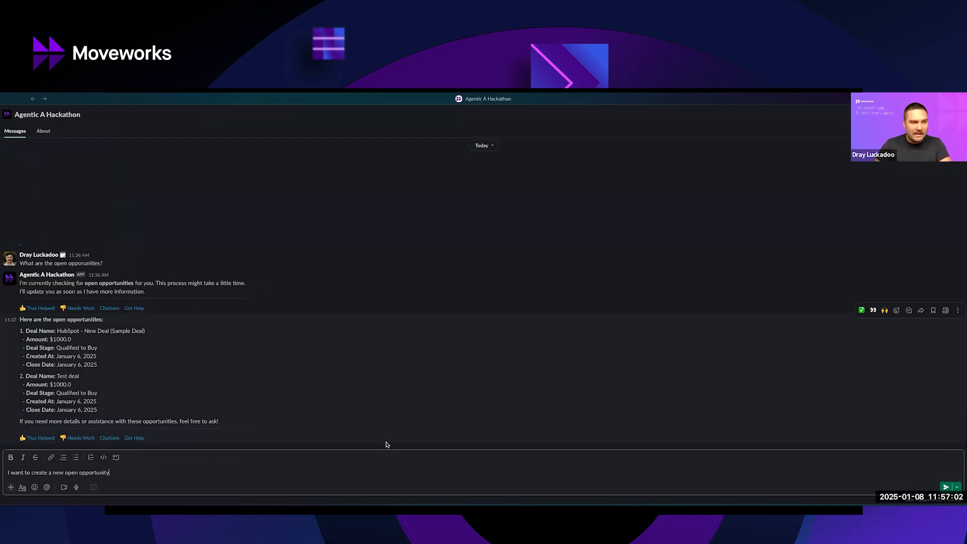
key("Return")
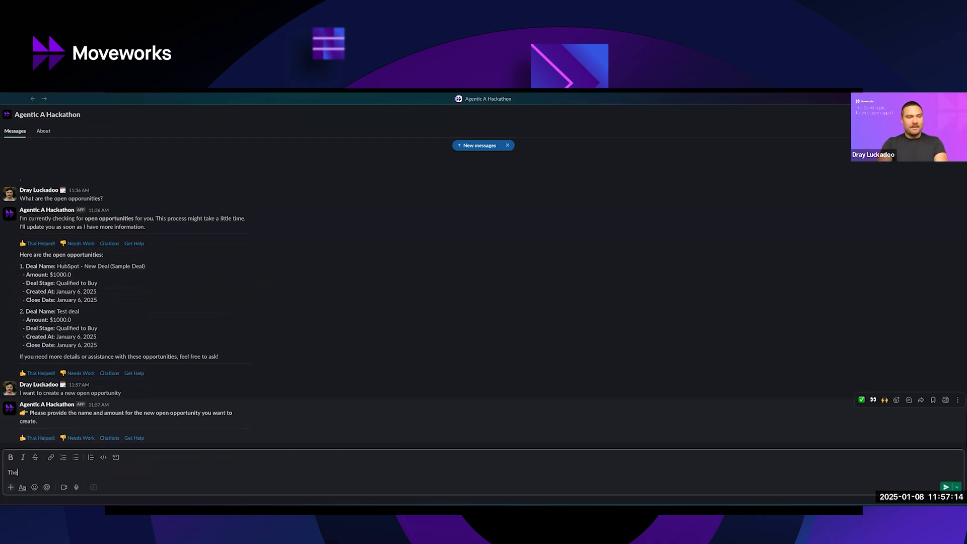
Reply to the bot with "The name should be "Test Opp from Chat" and the amount is 120000.00".
type("The n")
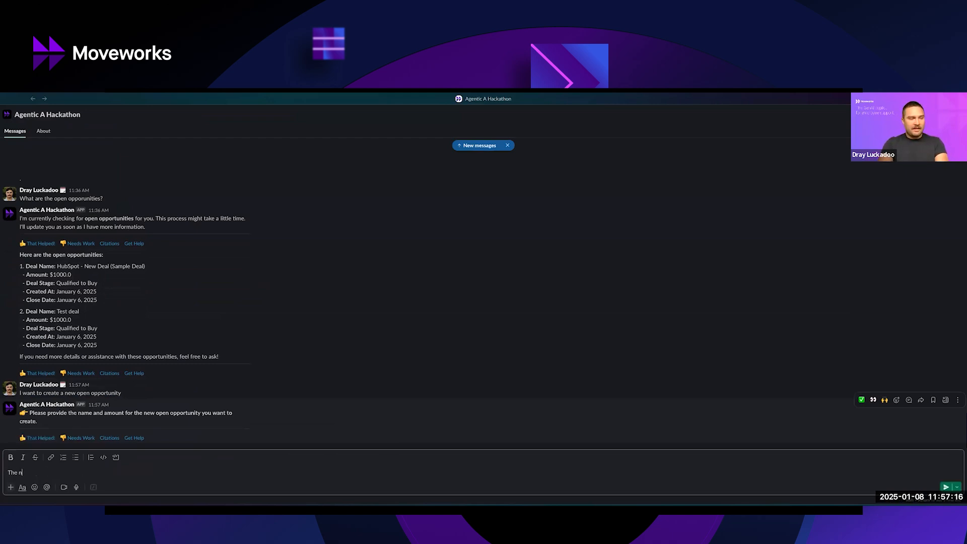
type("aame e should be \"Test O")
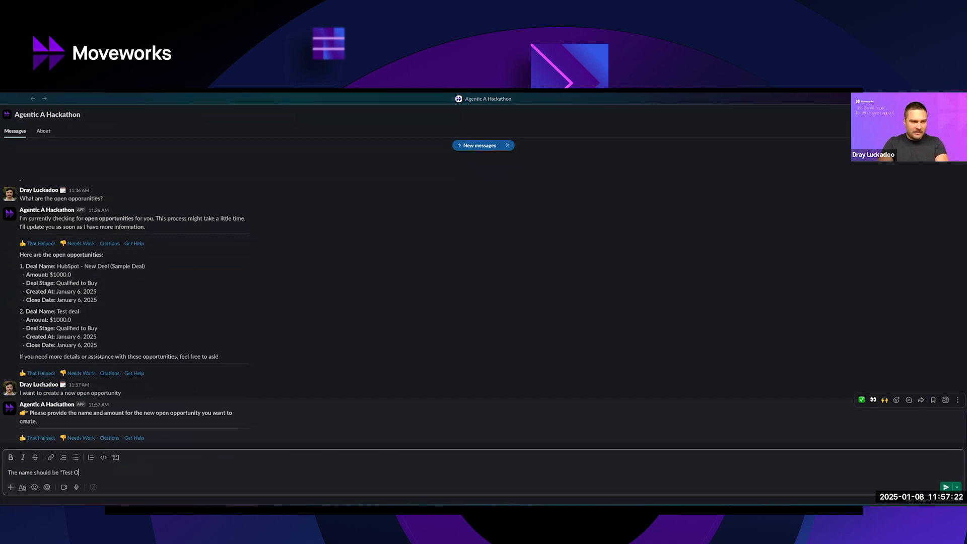
type("pp from Chat")
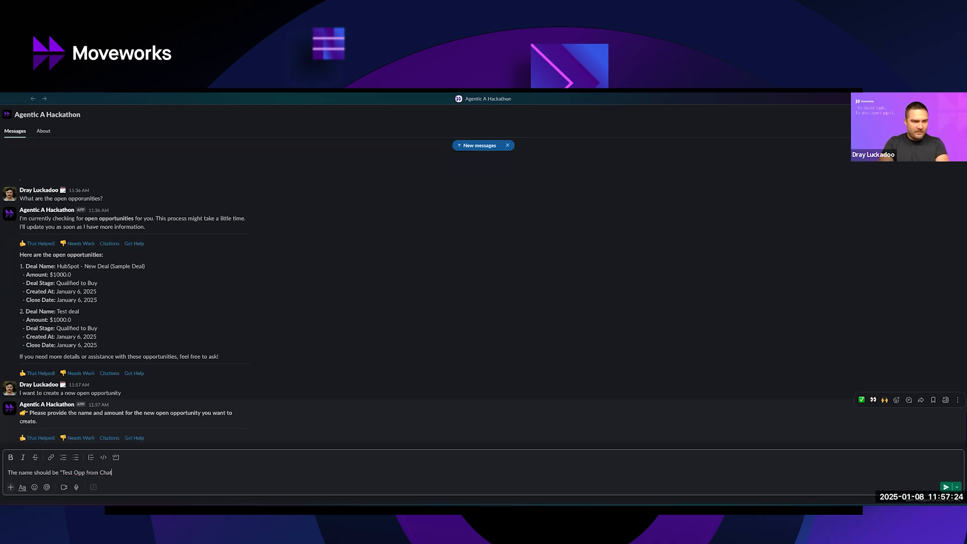
type("\" and the amm")
key("BackSpace")
key("BackSpace")
key("BackSpace")
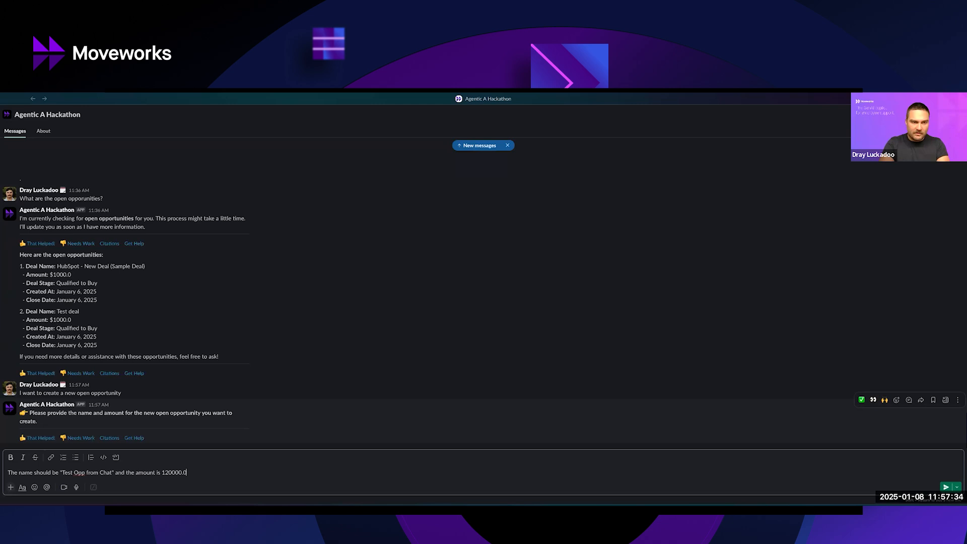
key("Return")
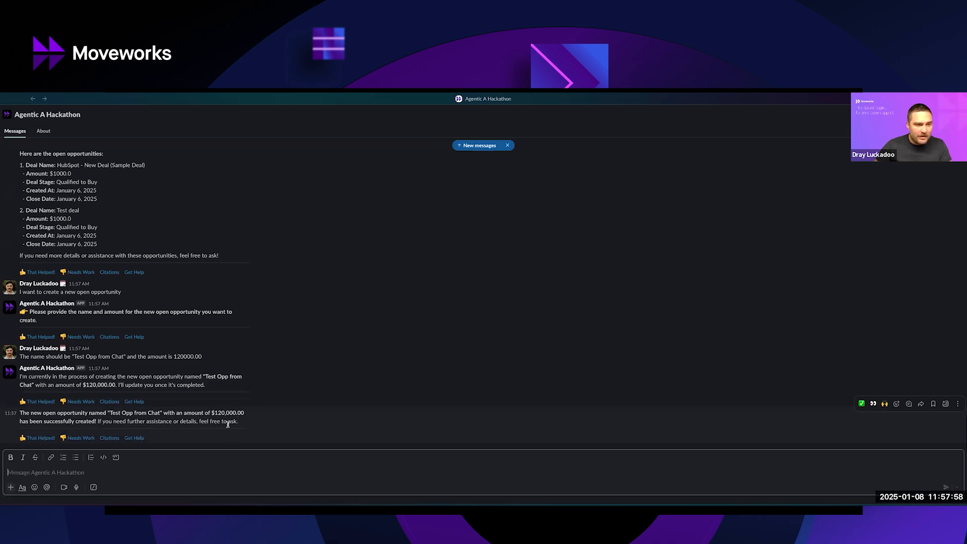
Ask the bot "What are the open opps?" and highlight the "Test Opp from Chat" entry in its reply.
left_click(85, 466)
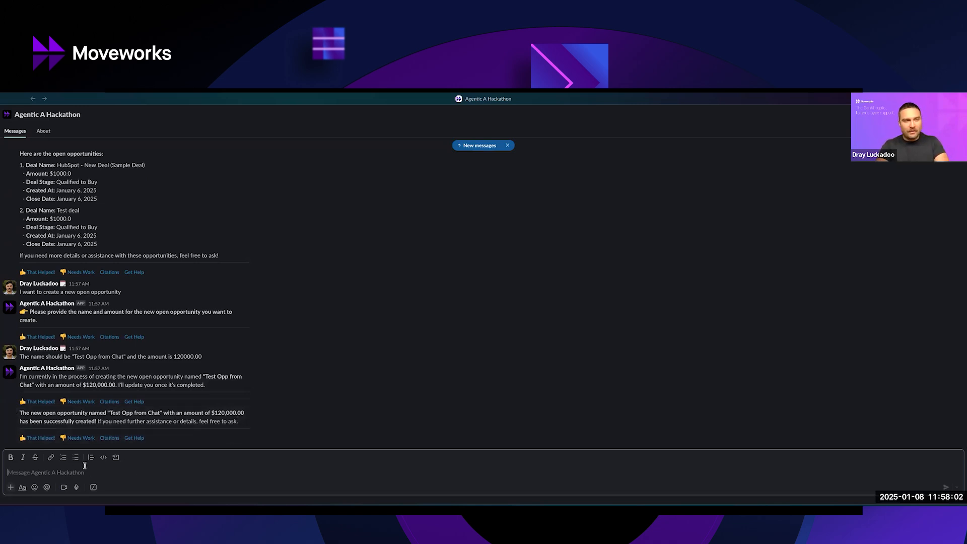
type("W")
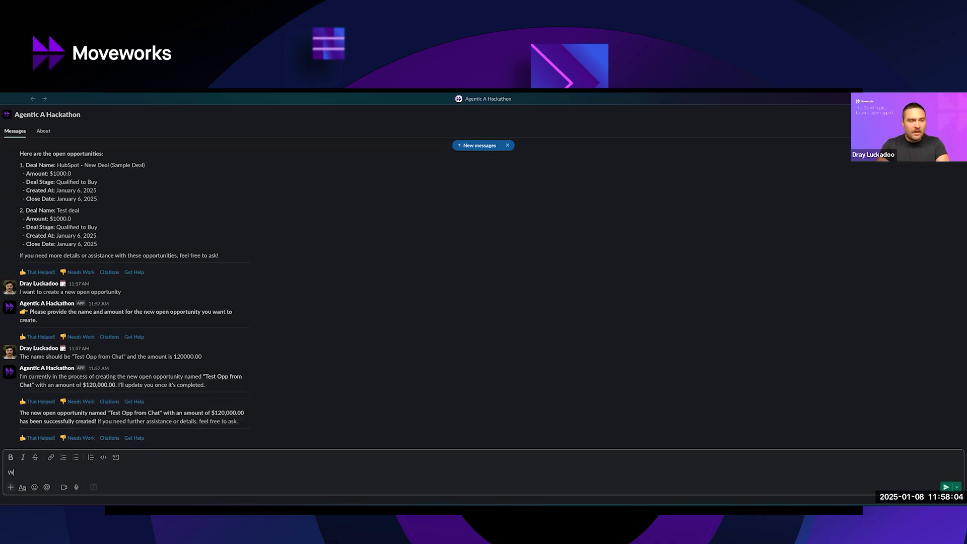
type("hat are the open opps?")
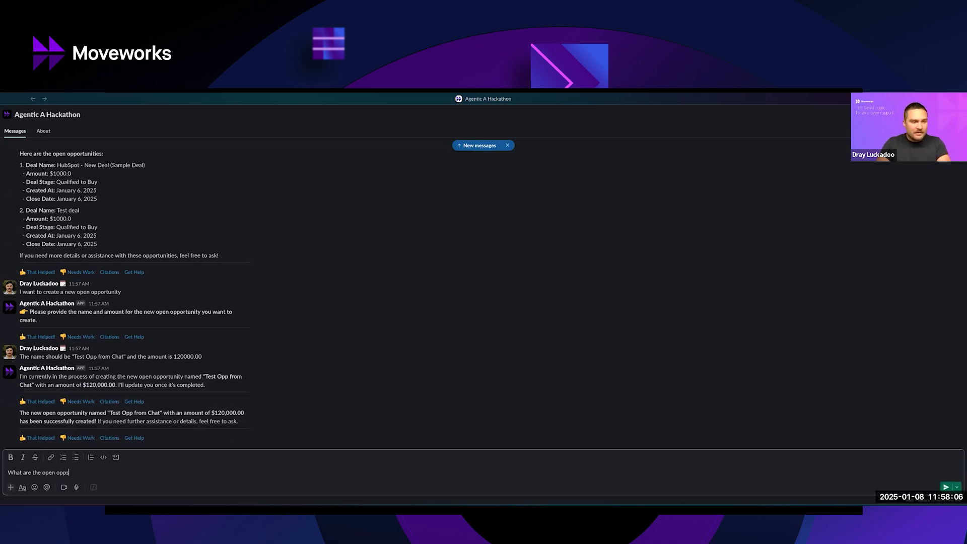
key("Return")
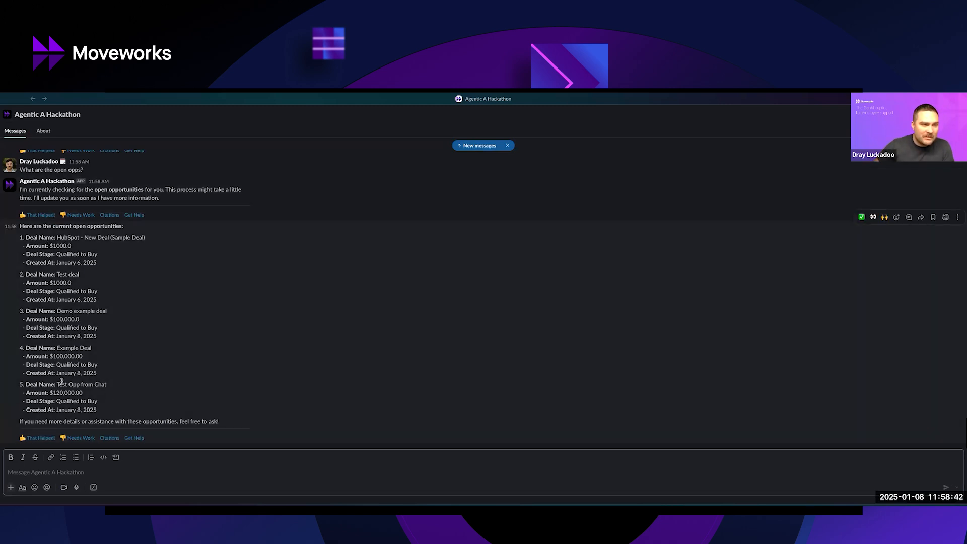
left_click_drag(121, 412, 20, 383)
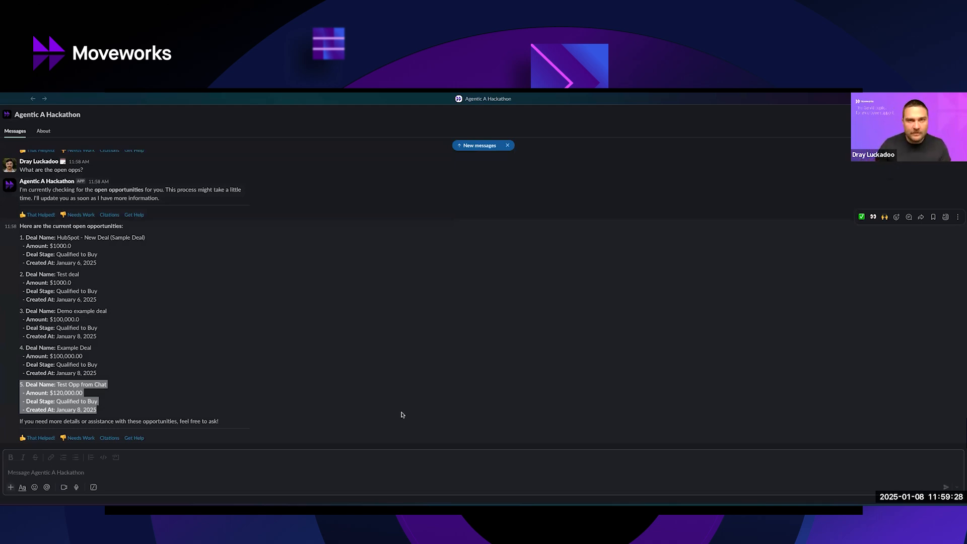
Switch to the AI Agent Workshop presentation in Google Slides, start the slideshow from the Demo slide and advance to the Creator Studio Developer Certification slide.
key("ctrl+Up")
left_click(258, 130)
left_click(49, 104)
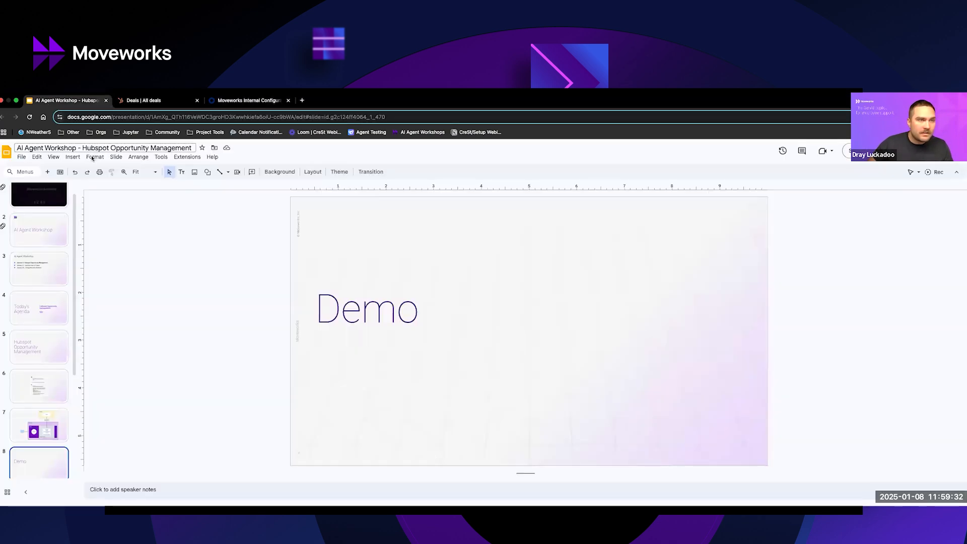
left_click(53, 157)
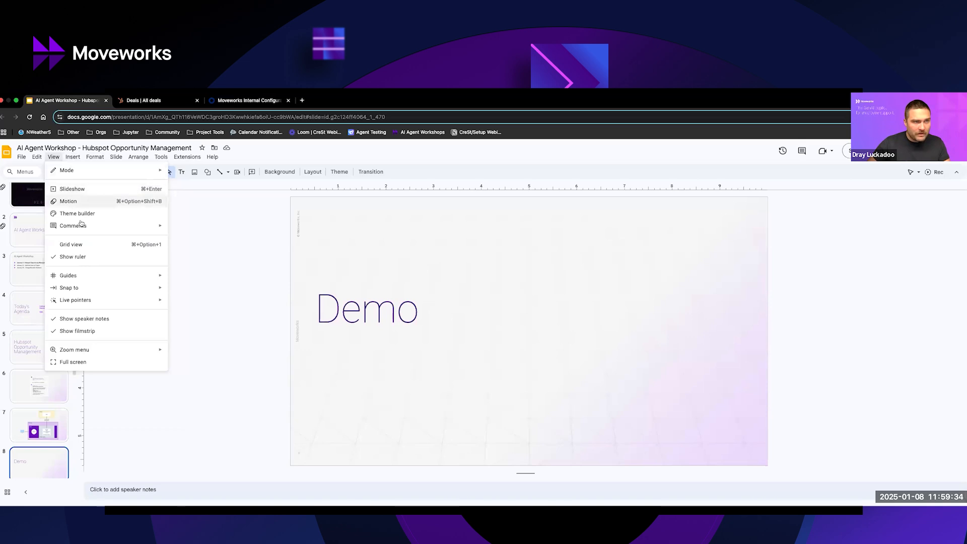
left_click(107, 193)
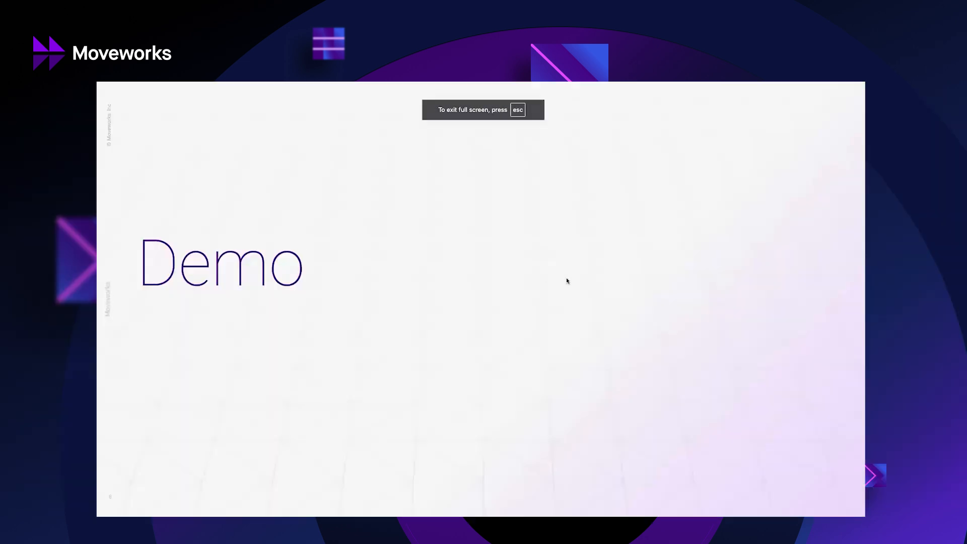
left_click(567, 282)
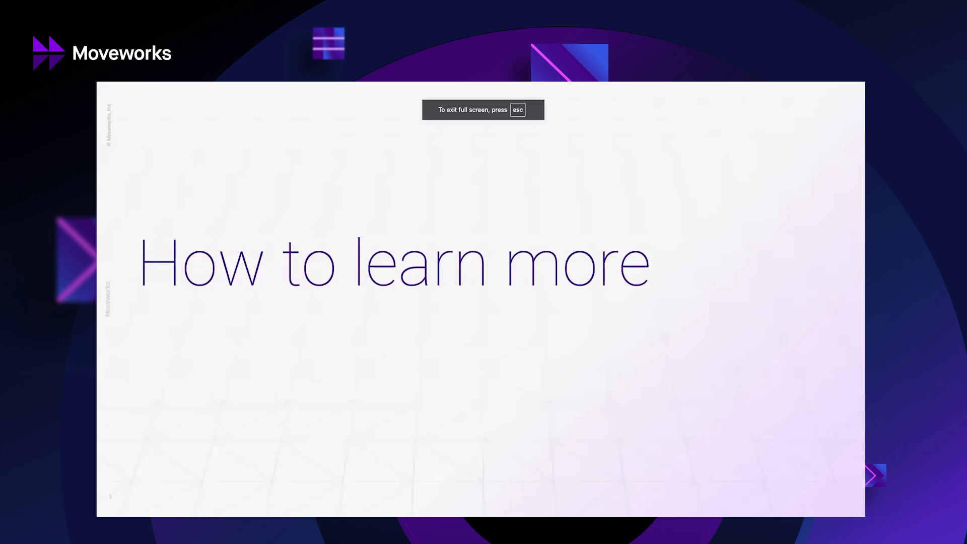
key("Right")
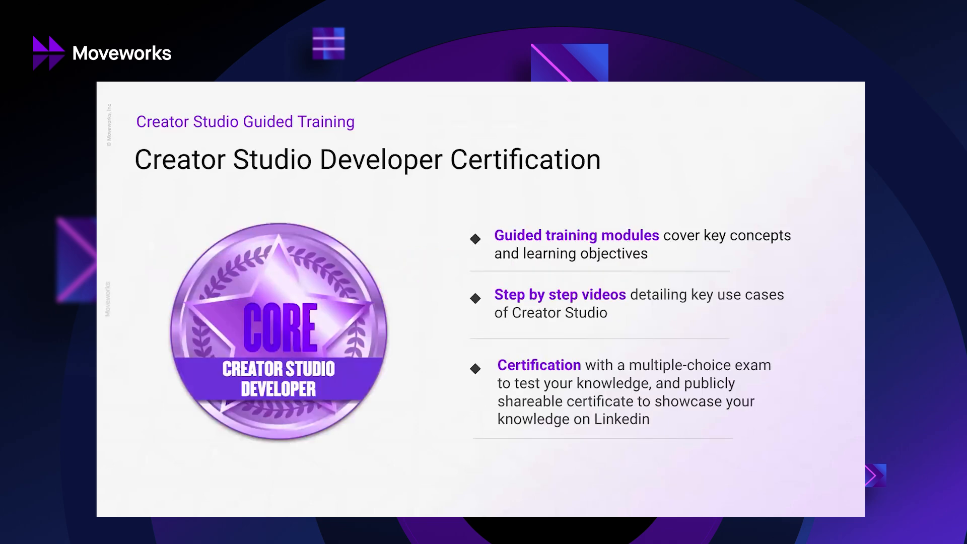